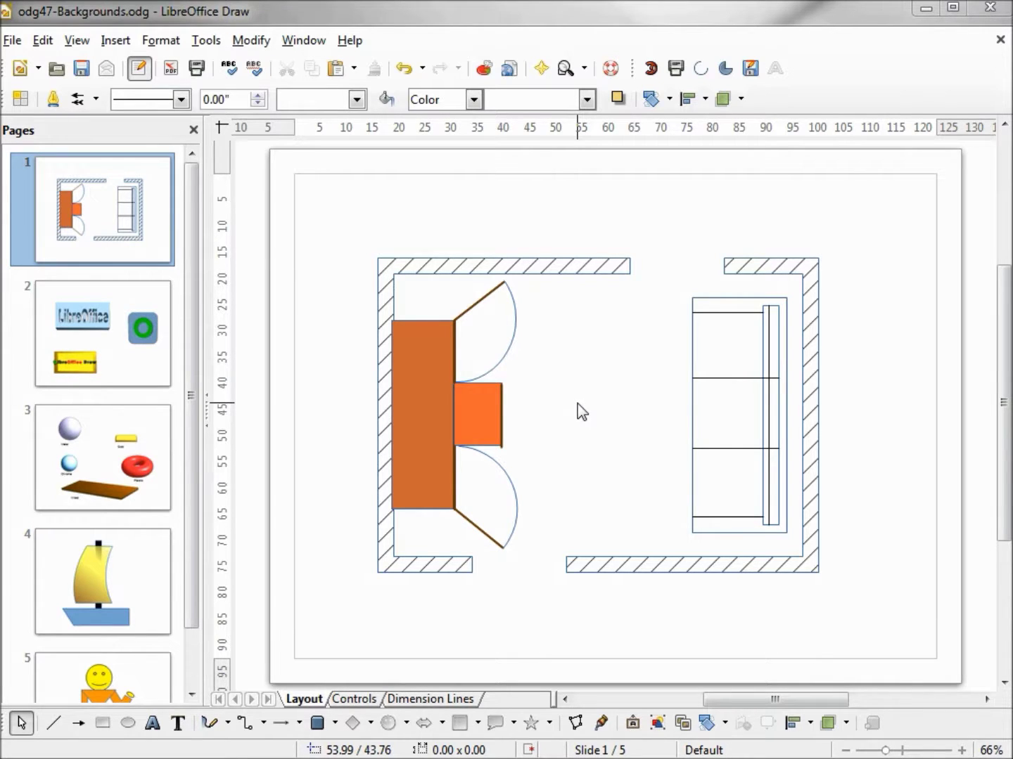
Step: Switch to Master view, go back to Normal view, then reopen the master page
{"action": "left_click", "coordinate": [77, 41]}
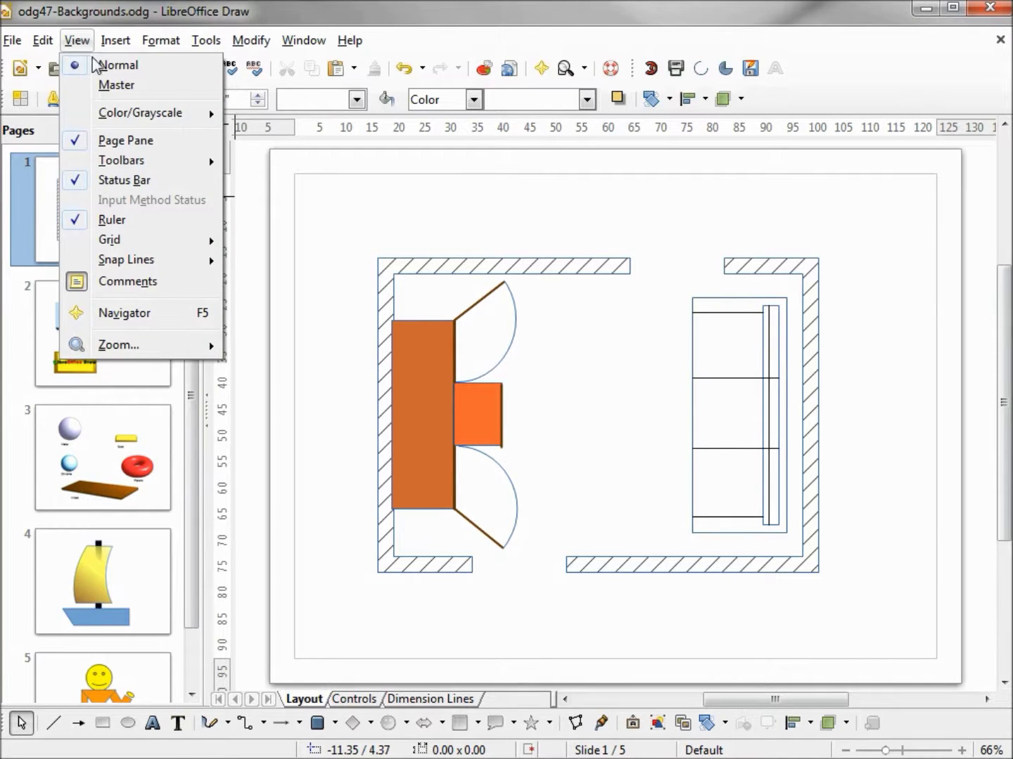
{"action": "left_click", "coordinate": [112, 88]}
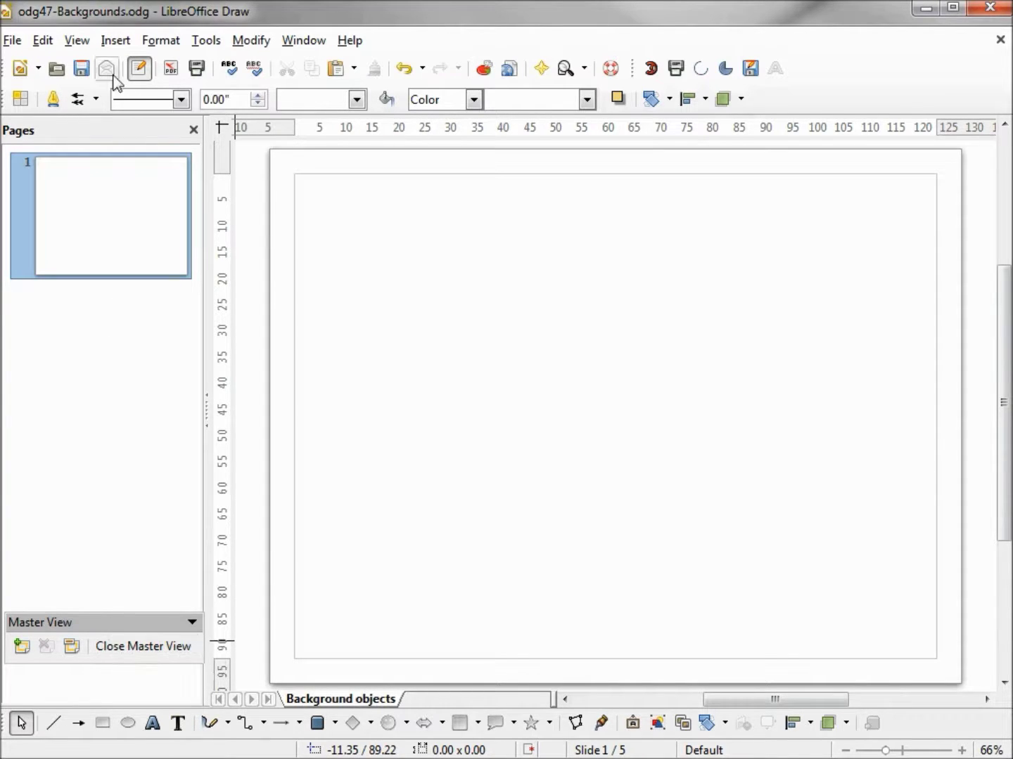
{"action": "left_click", "coordinate": [79, 42]}
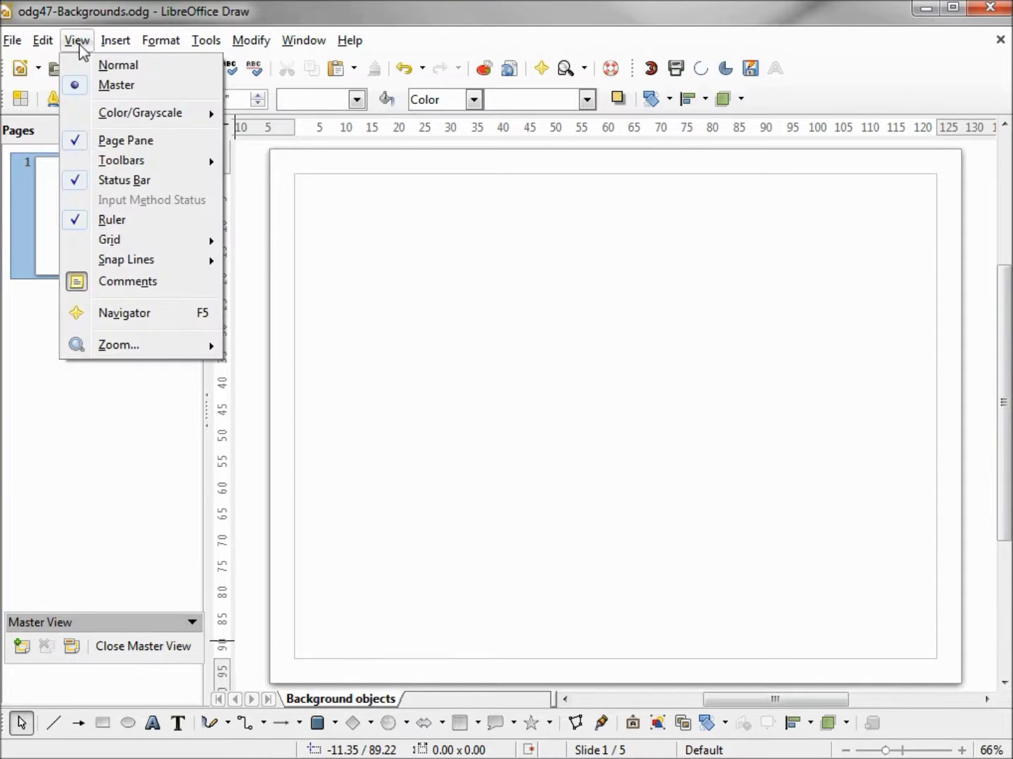
{"action": "left_click", "coordinate": [109, 67]}
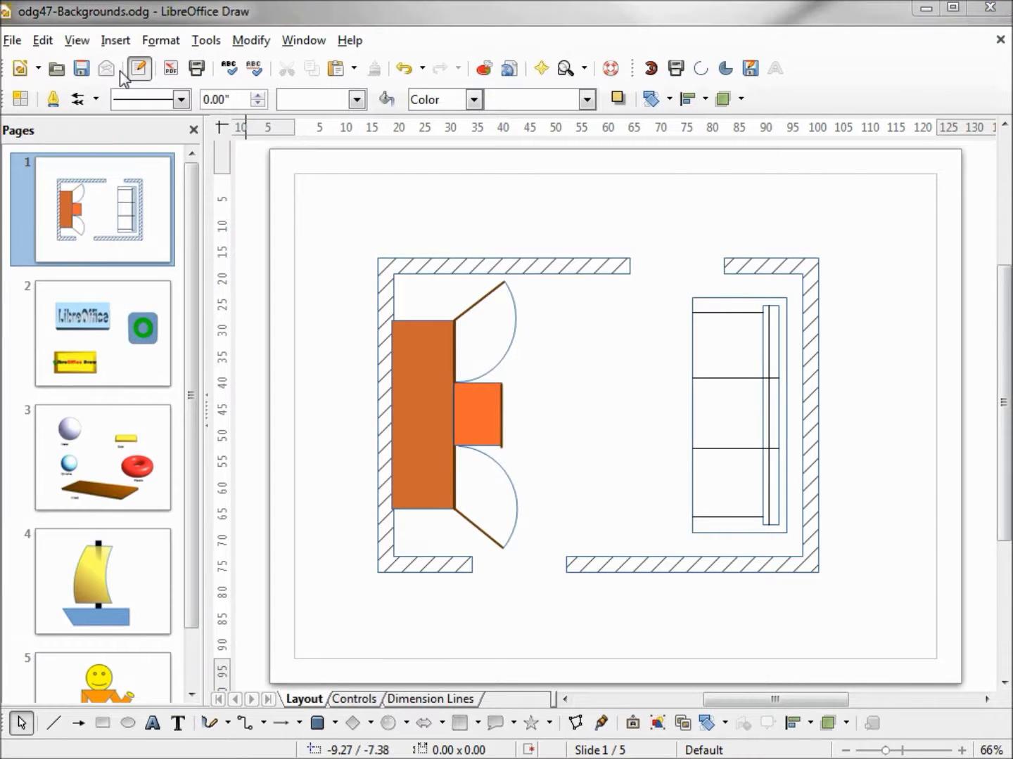
{"action": "left_click", "coordinate": [75, 41]}
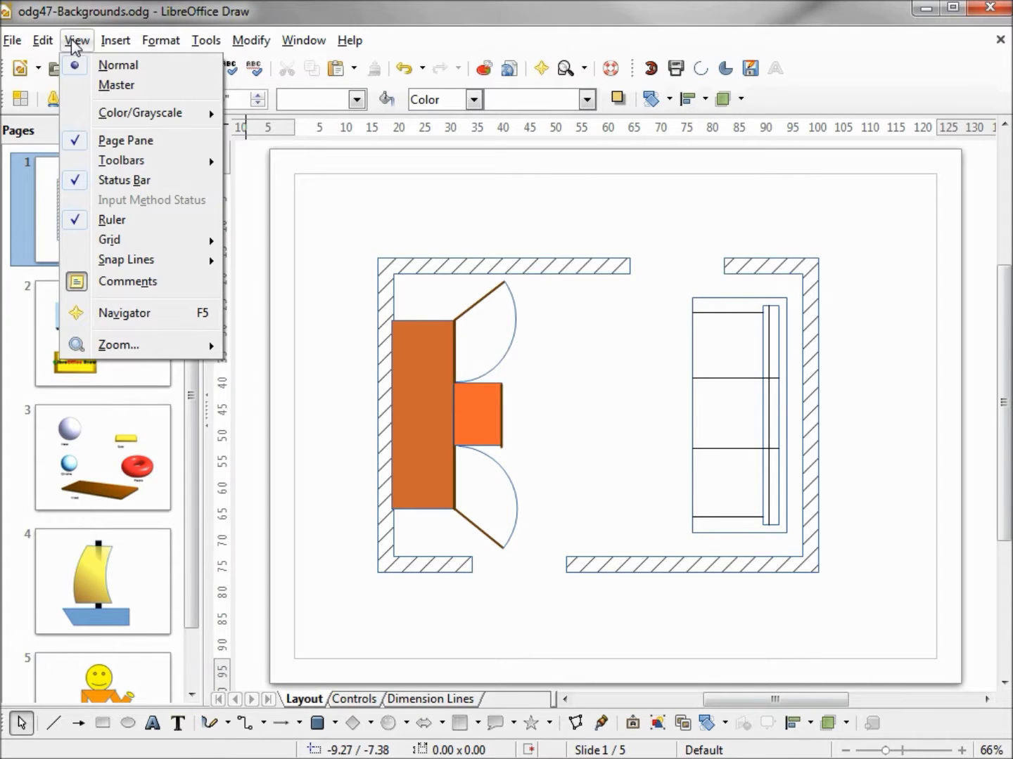
{"action": "left_click", "coordinate": [104, 84]}
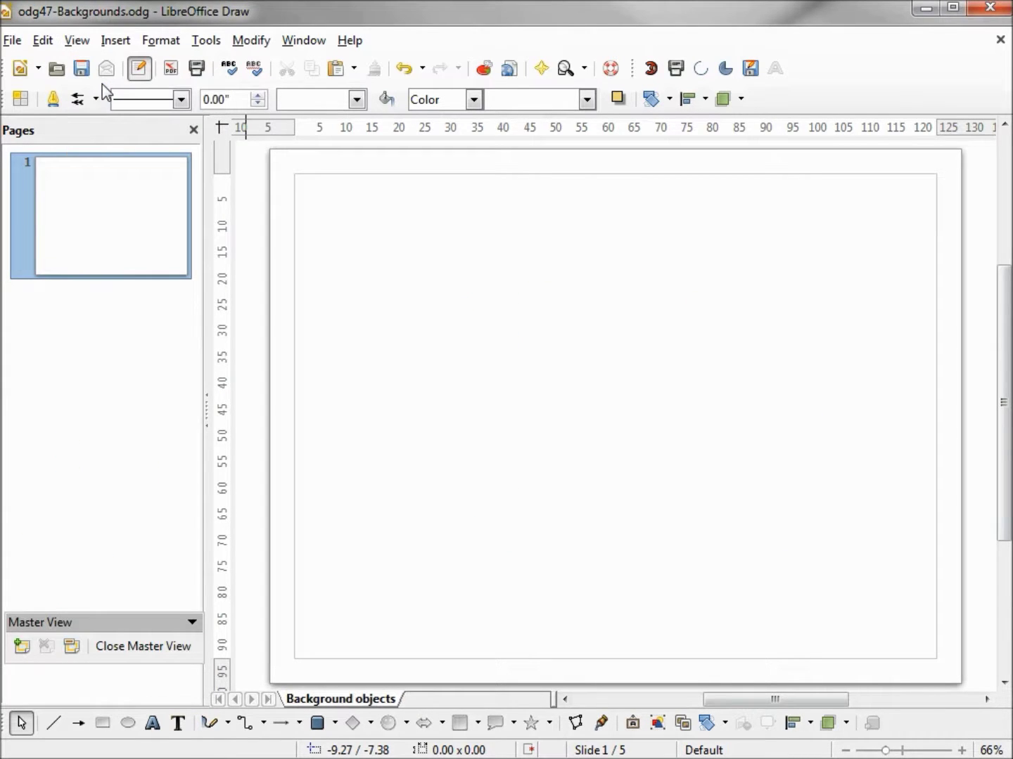
Step: Insert a Page Number field on the master and drag it to the page top
{"action": "left_click", "coordinate": [114, 42]}
{"action": "mouse_move", "coordinate": [156, 153]}
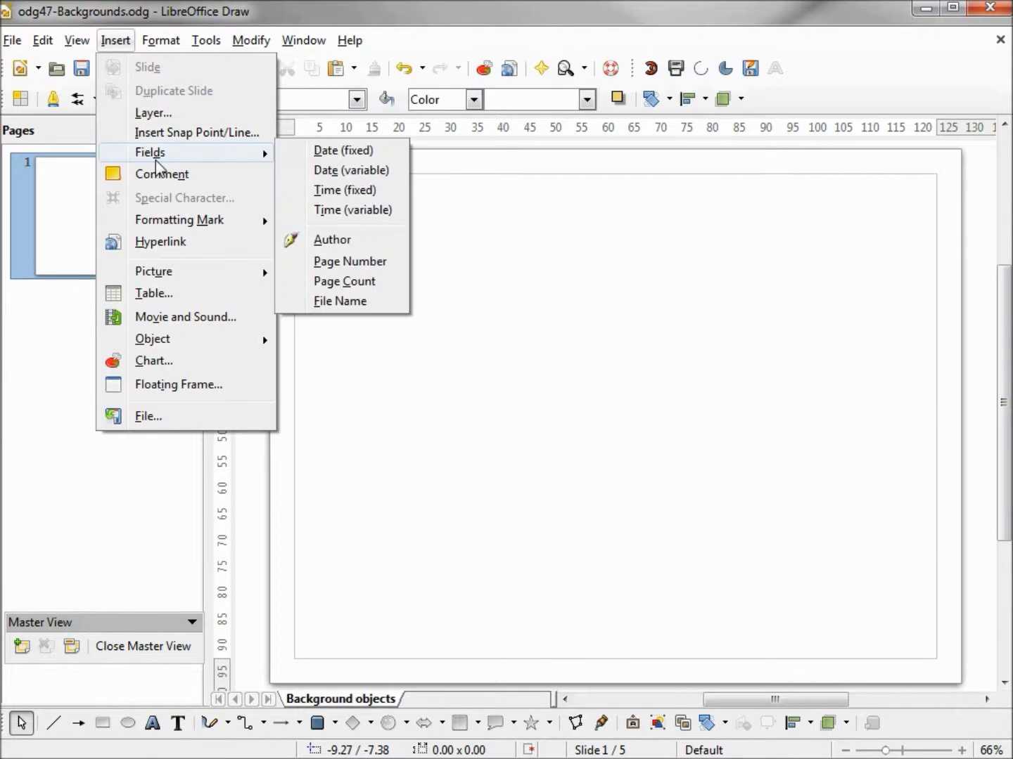
{"action": "left_click", "coordinate": [353, 264]}
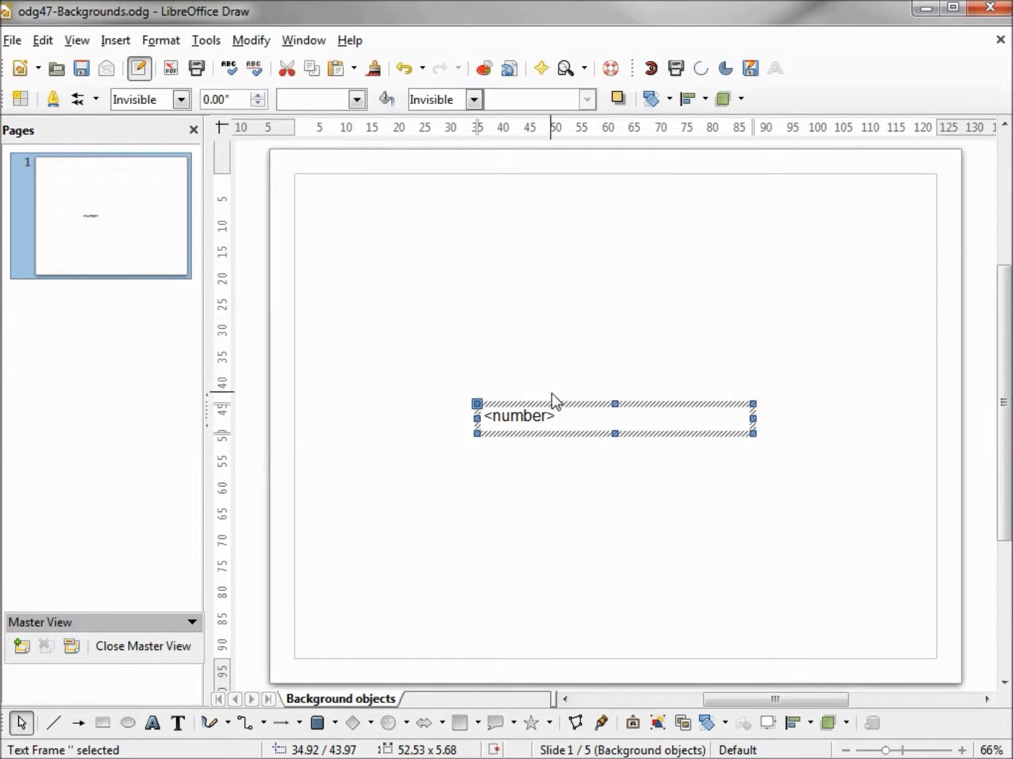
{"action": "left_click_drag", "start_coordinate": [554, 402], "coordinate": [542, 180]}
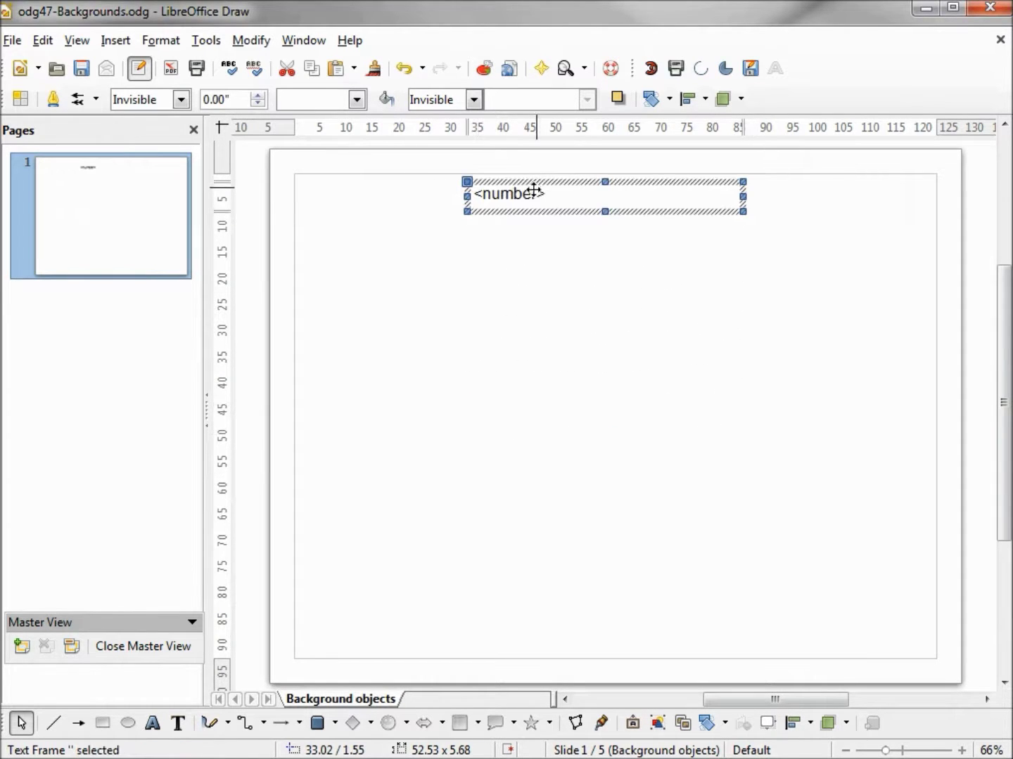
Step: Return to Normal view and check the page numbers on slides 3 and 4
{"action": "left_click", "coordinate": [76, 41]}
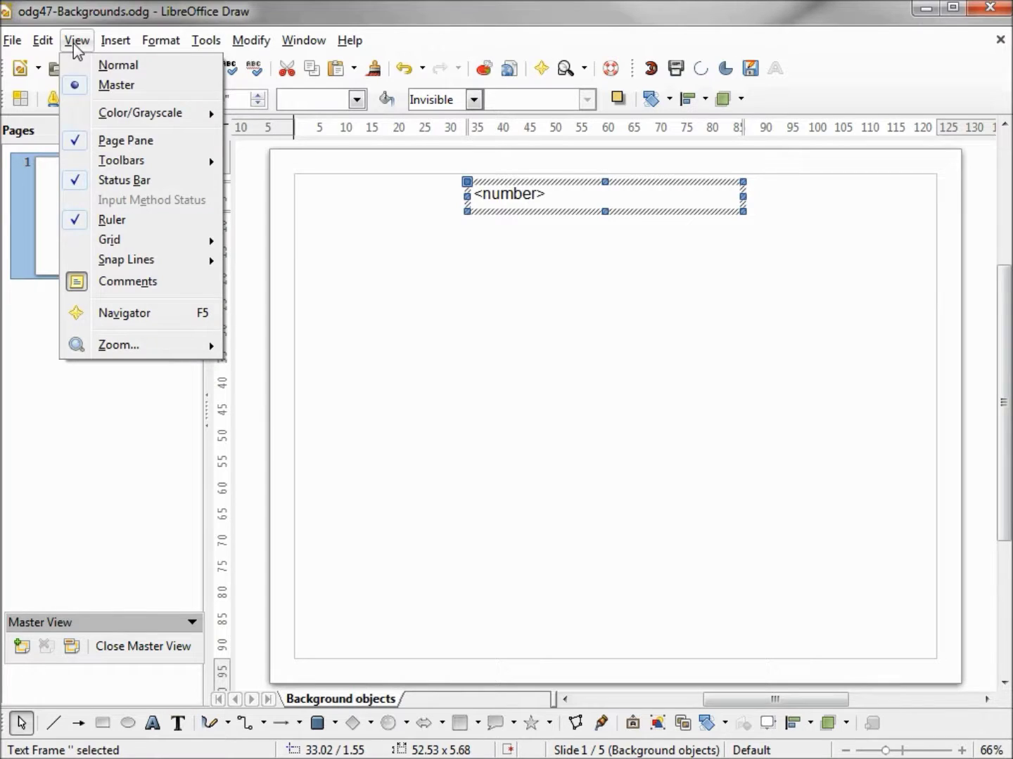
{"action": "left_click", "coordinate": [102, 68]}
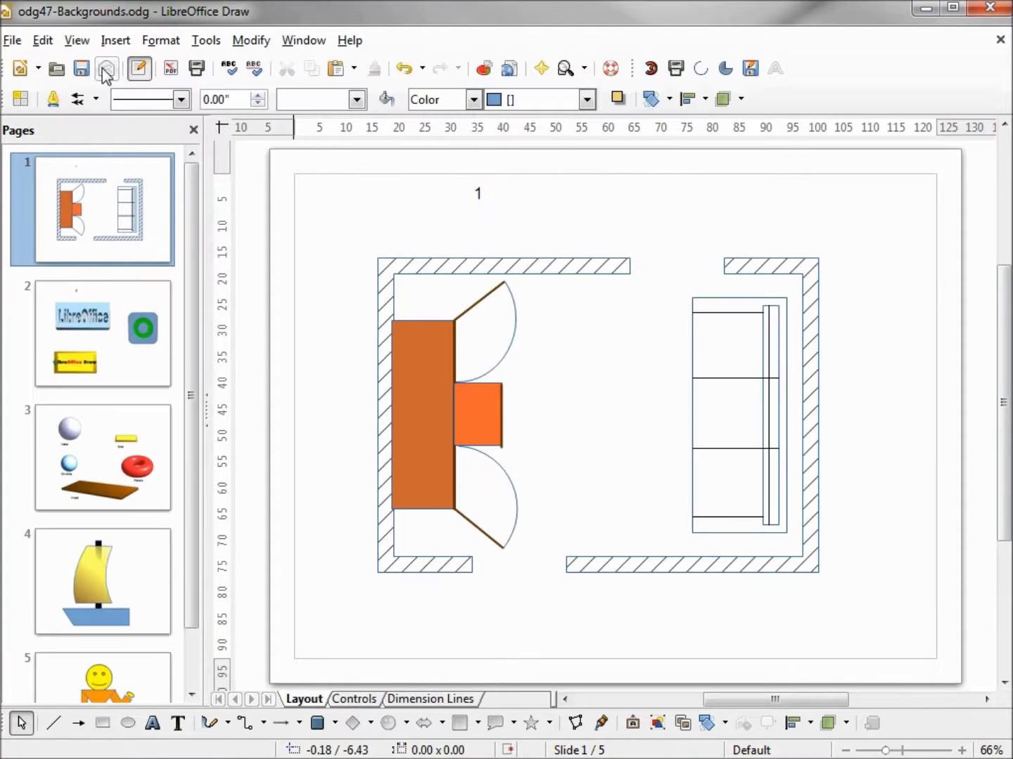
{"action": "left_click", "coordinate": [104, 458]}
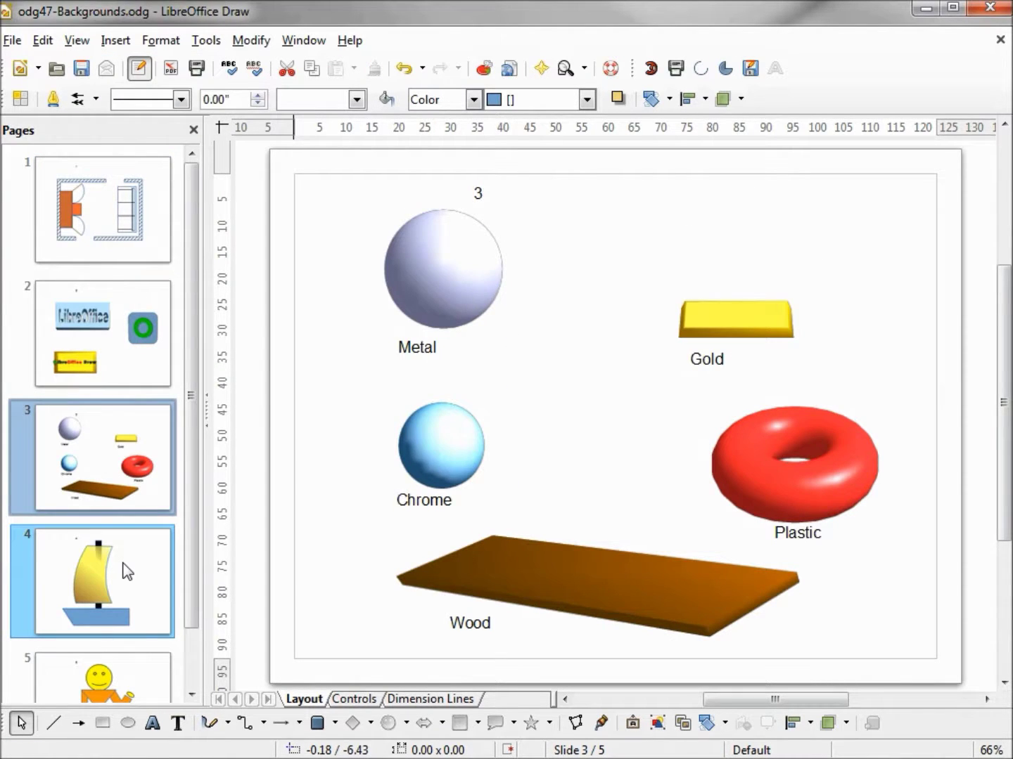
{"action": "left_click", "coordinate": [127, 571]}
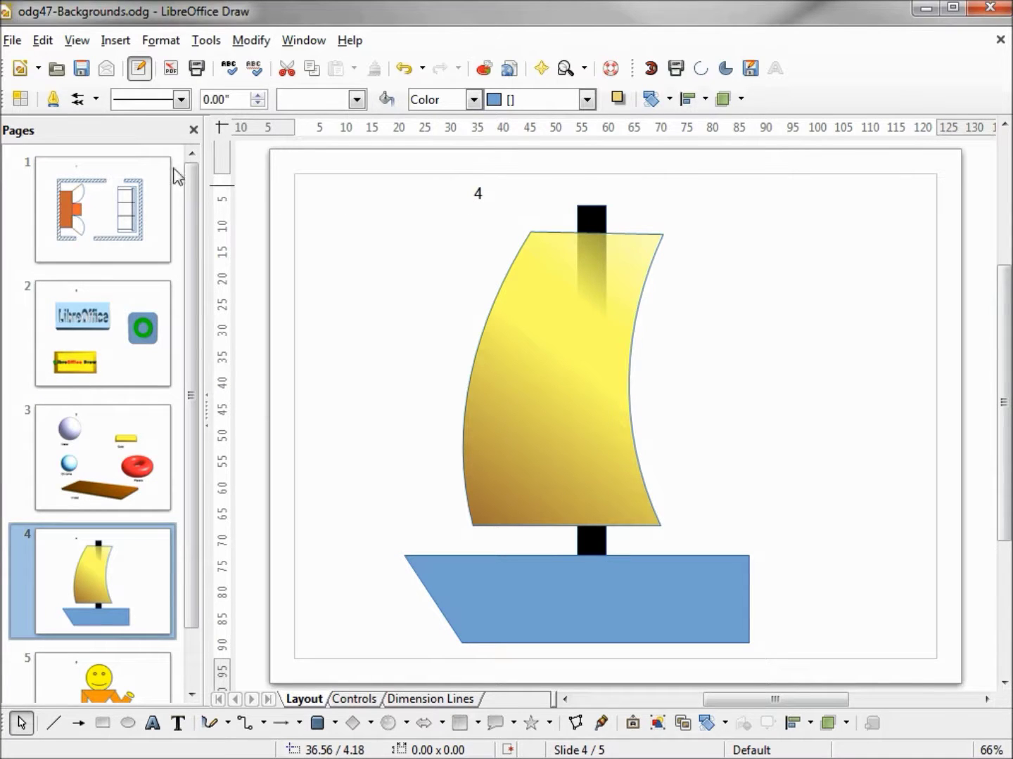
Step: Reopen the master page and nudge the <number> field to the right
{"action": "left_click", "coordinate": [67, 42]}
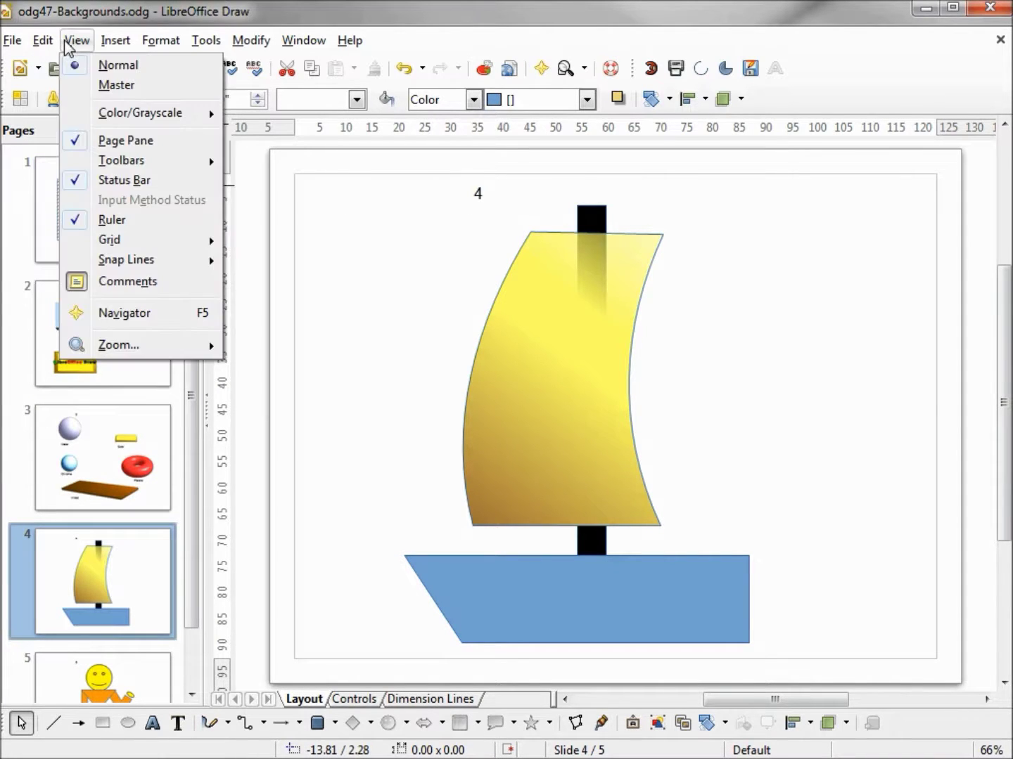
{"action": "left_click", "coordinate": [105, 85]}
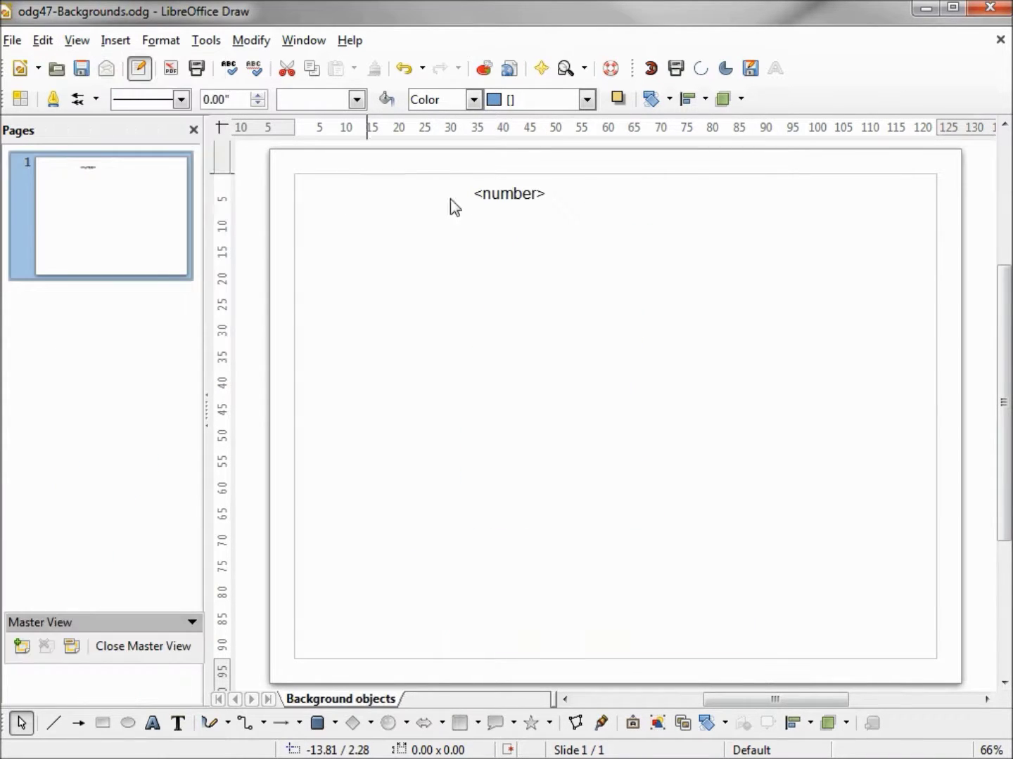
{"action": "left_click", "coordinate": [500, 197]}
{"action": "key", "text": "Right"}
{"action": "key", "text": "Right"}
{"action": "key", "text": "Right"}
{"action": "key", "text": "Right"}
{"action": "key", "text": "Right"}
{"action": "key", "text": "Right"}
{"action": "key", "text": "Right"}
{"action": "key", "text": "Right"}
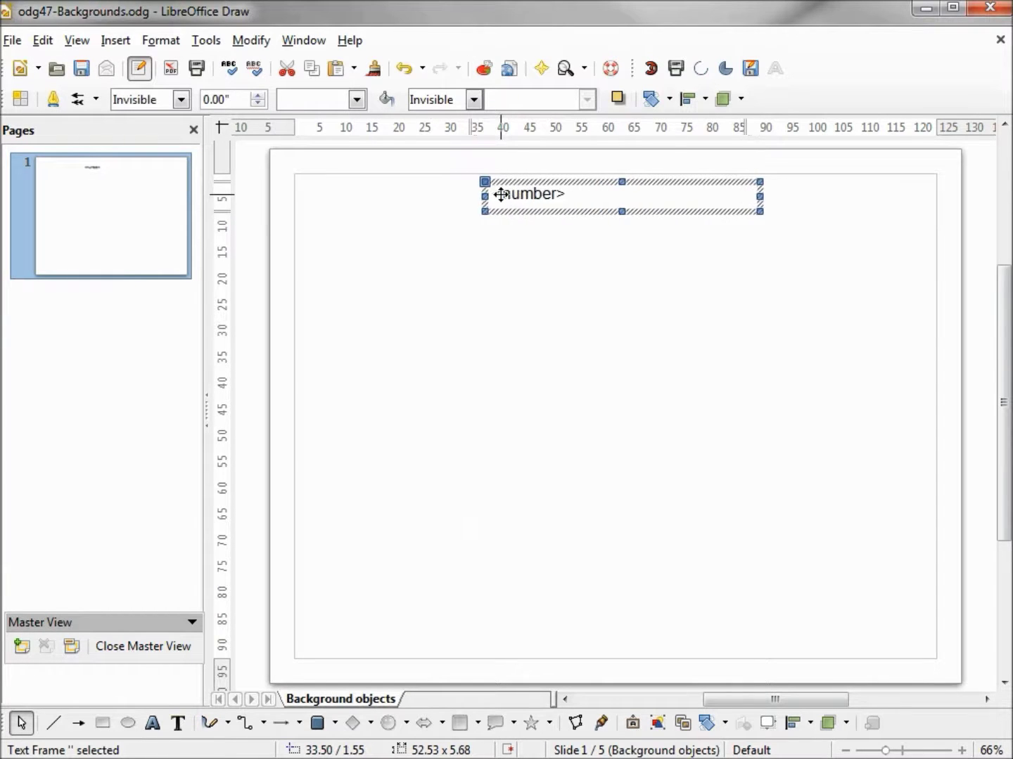
Step: Insert a Page Count field and place it beside the <number> field
{"action": "left_click", "coordinate": [115, 40]}
{"action": "mouse_move", "coordinate": [138, 153]}
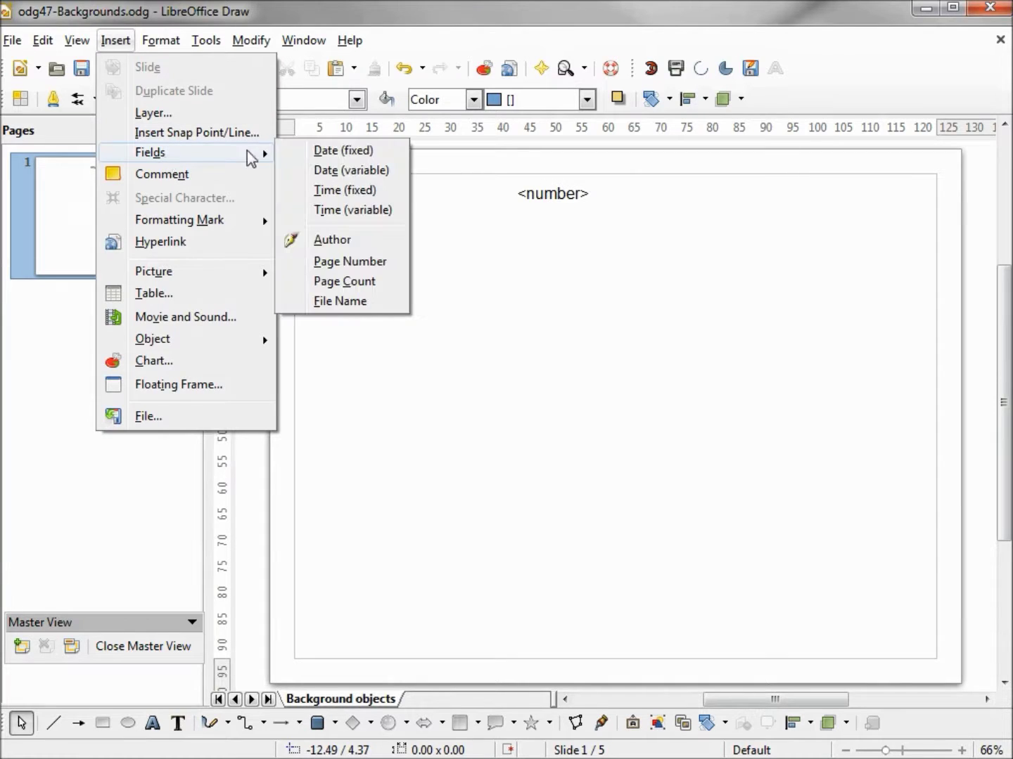
{"action": "left_click", "coordinate": [352, 282]}
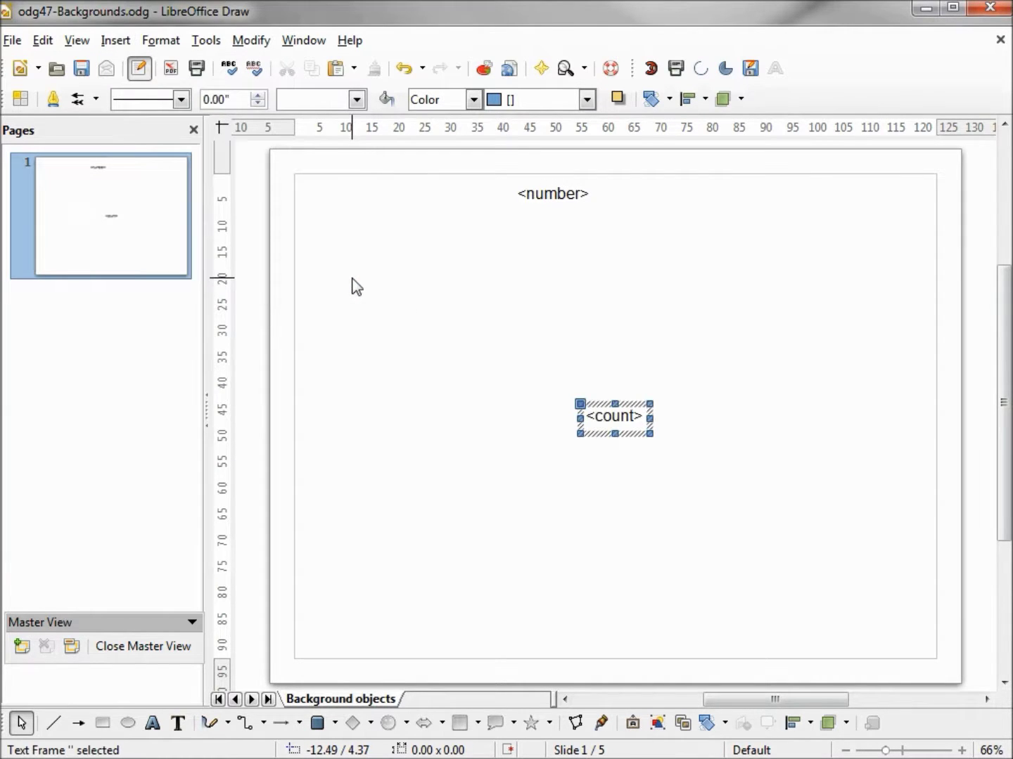
{"action": "left_click_drag", "start_coordinate": [602, 406], "coordinate": [616, 185]}
{"action": "left_click", "coordinate": [572, 263]}
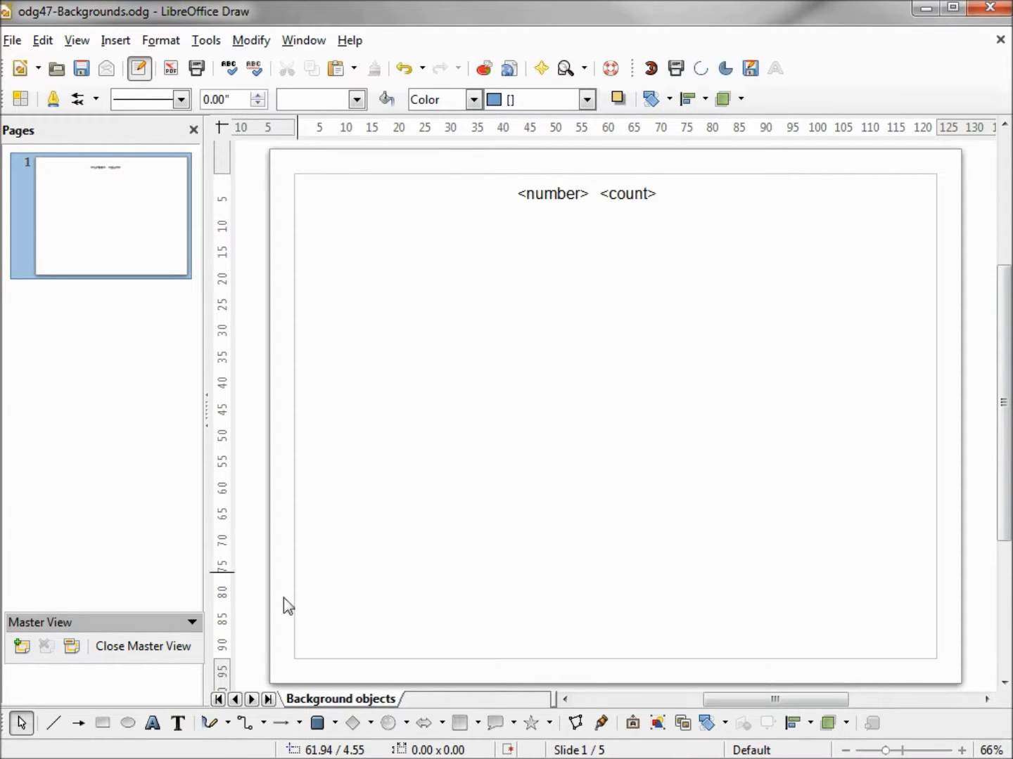
Step: Create a small text frame containing 'of' below the header fields
{"action": "left_click", "coordinate": [177, 723]}
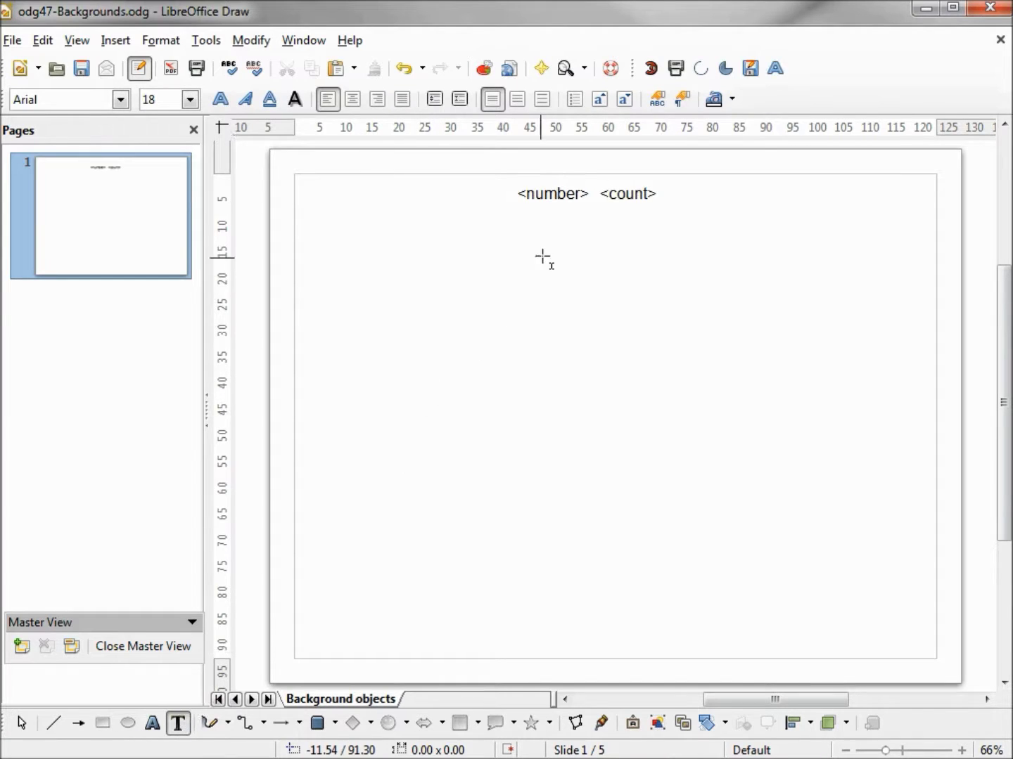
{"action": "left_click_drag", "start_coordinate": [586, 207], "coordinate": [612, 227]}
{"action": "type", "text": "of"}
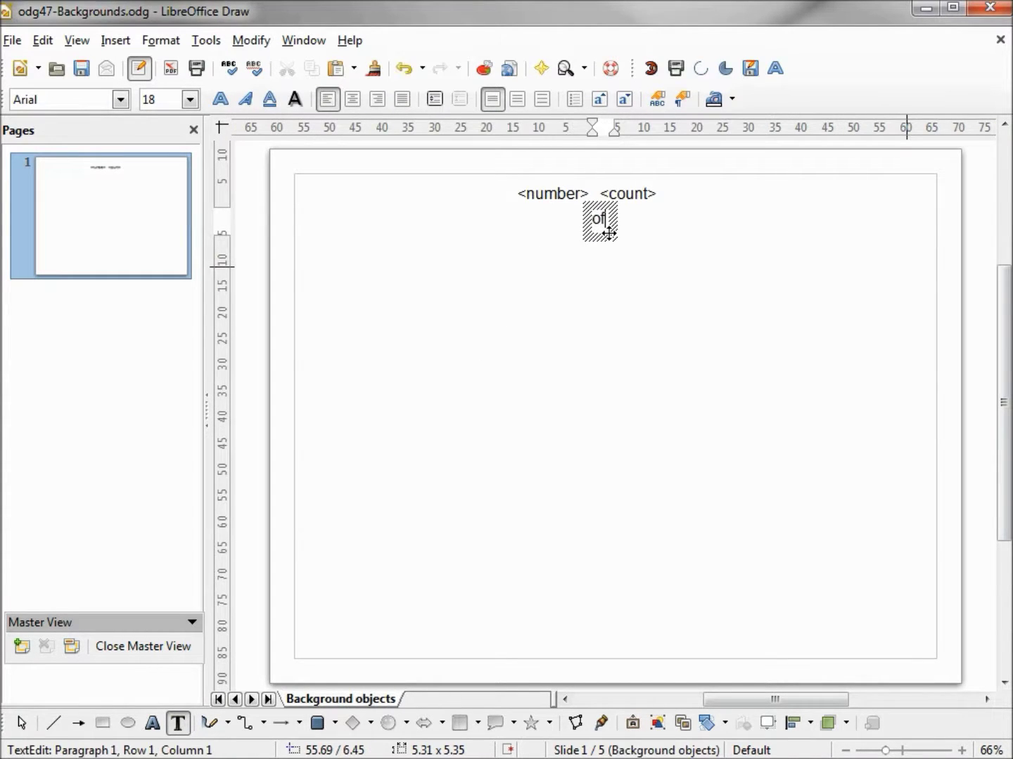
{"action": "left_click", "coordinate": [610, 234]}
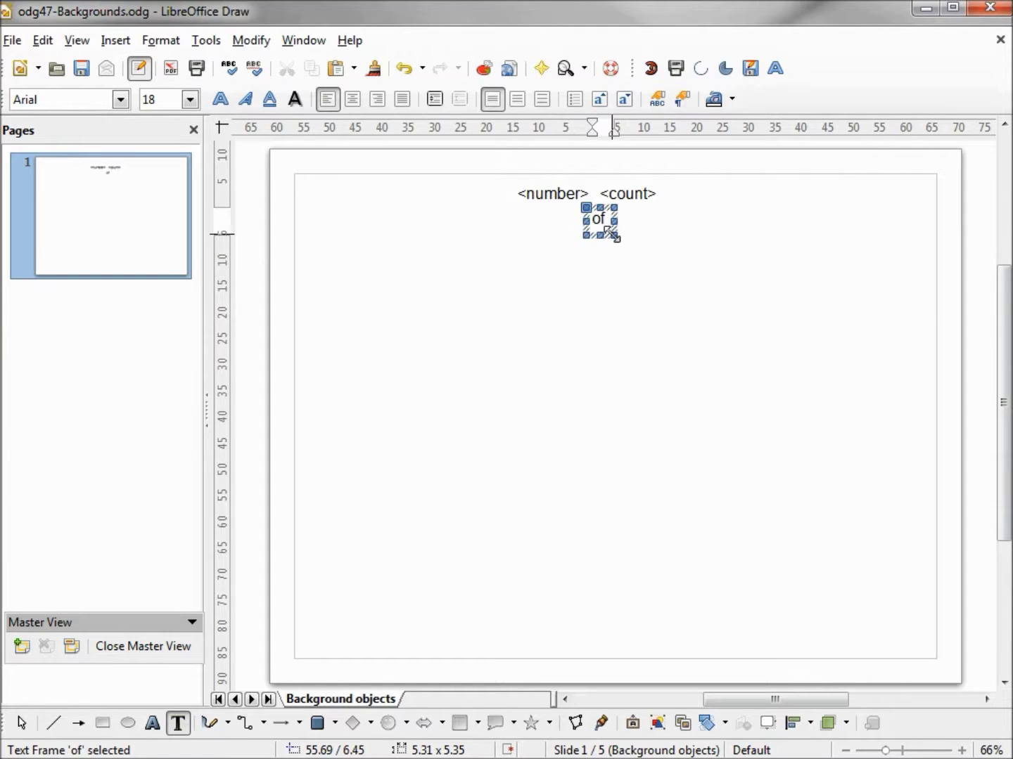
Step: Nudge the 'of' frame onto the header line, then return to Normal view
{"action": "key", "text": "Up"}
{"action": "key", "text": "Up"}
{"action": "key", "text": "Up"}
{"action": "key", "text": "Up"}
{"action": "key", "text": "Up"}
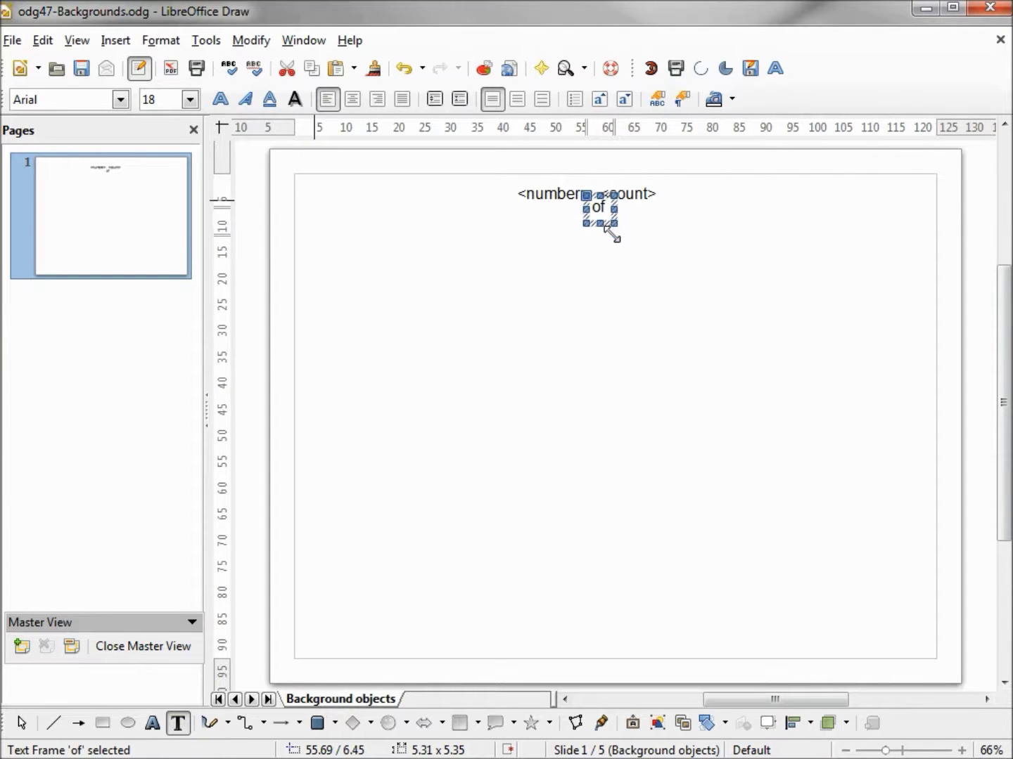
{"action": "key", "text": "Up"}
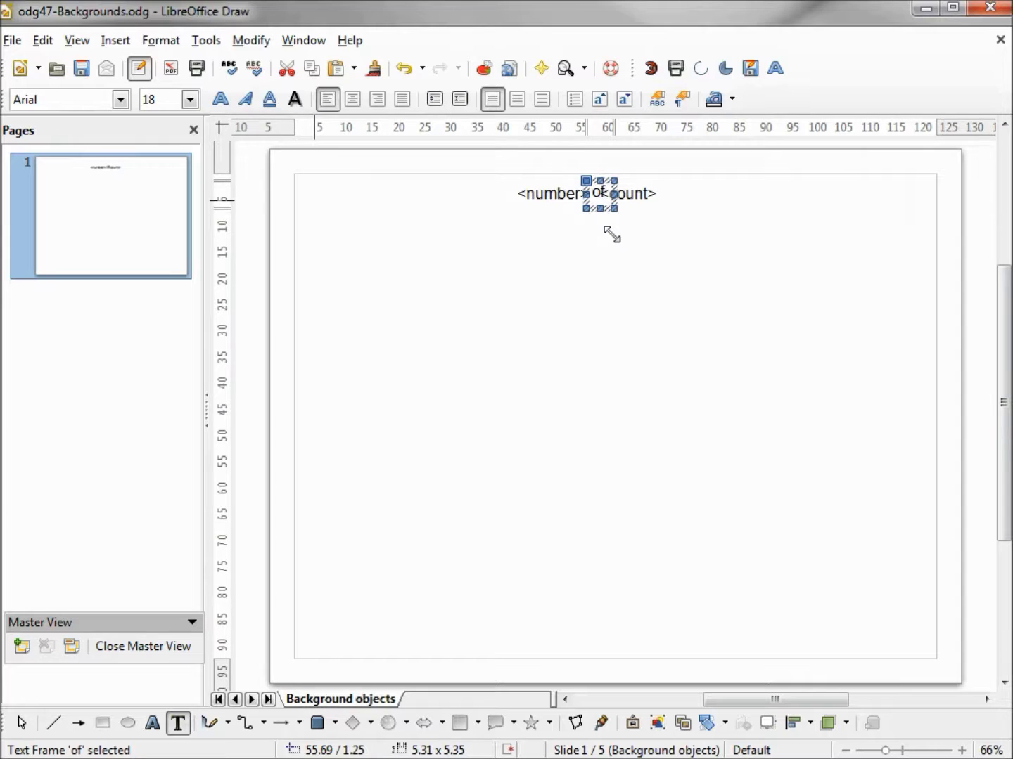
{"action": "key", "text": "Down"}
{"action": "key", "text": "Escape"}
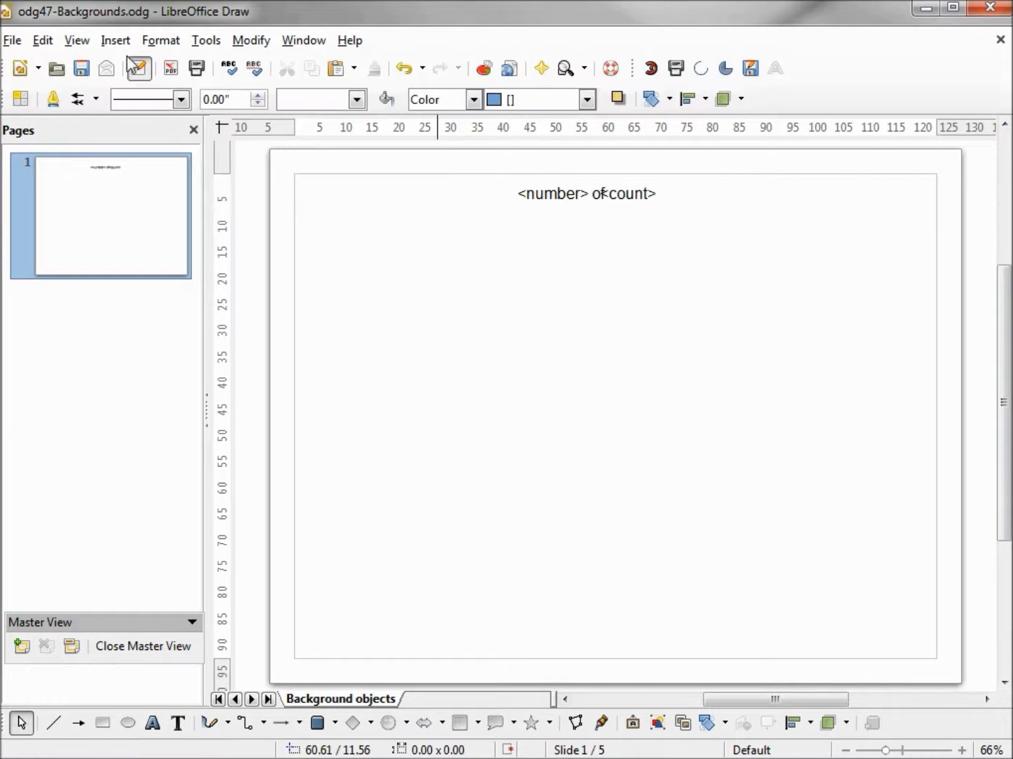
{"action": "left_click", "coordinate": [76, 41]}
{"action": "left_click", "coordinate": [96, 64]}
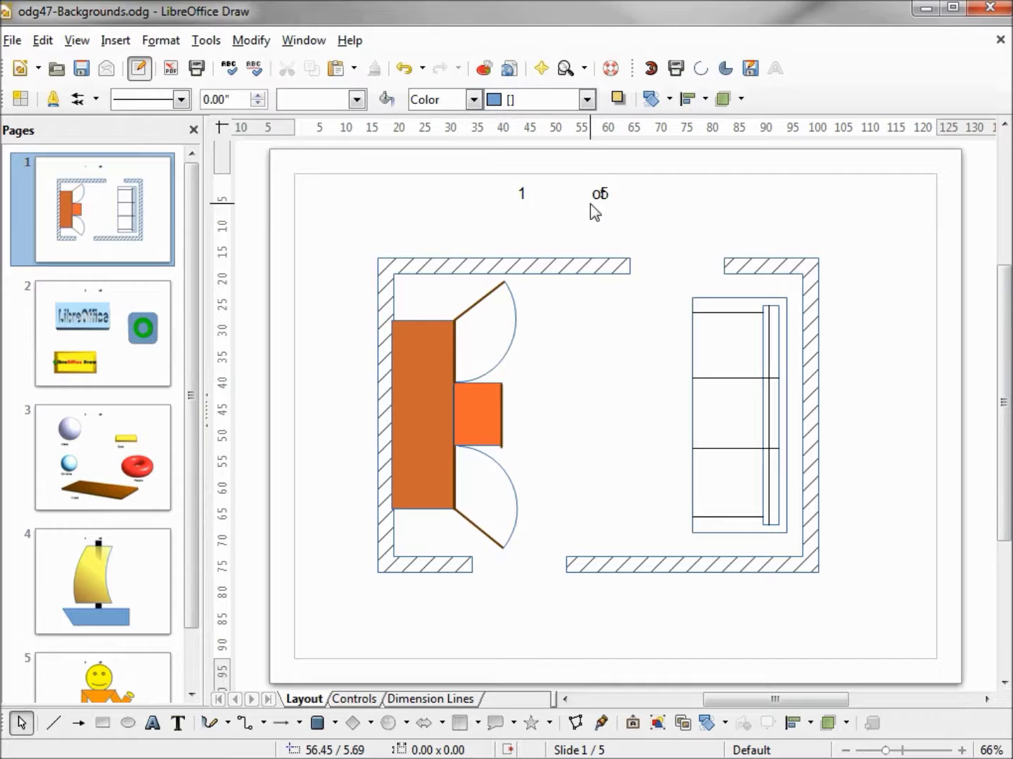
Step: Reopen the master page and shift the 'of' text frame slightly left
{"action": "left_click", "coordinate": [76, 40]}
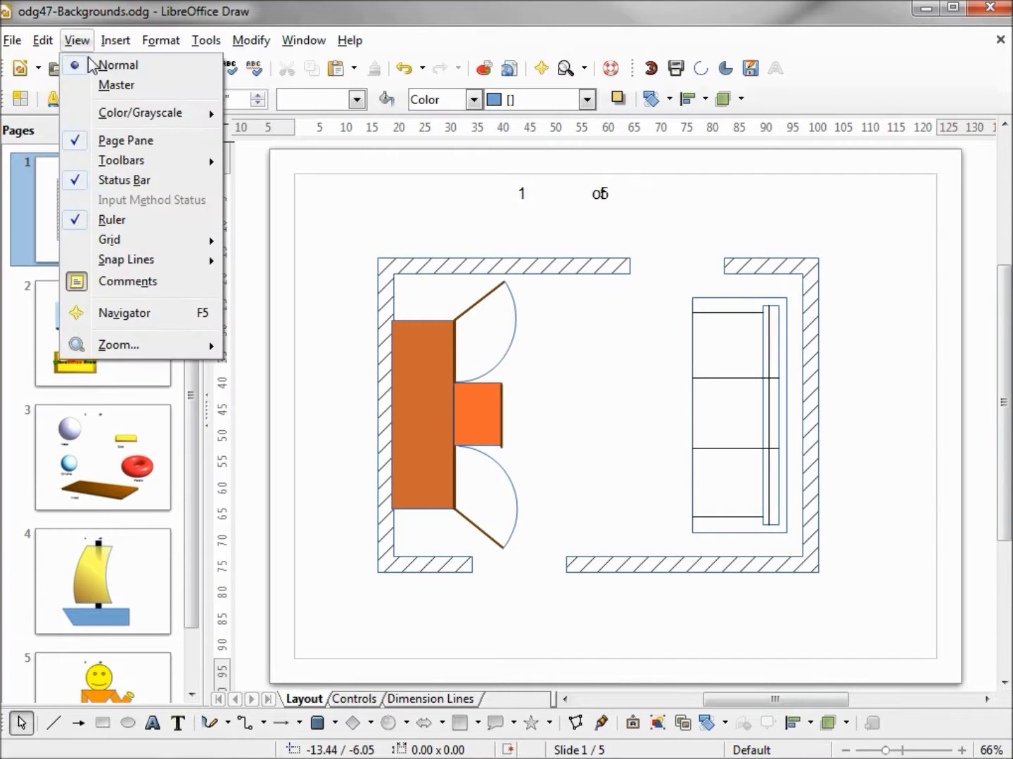
{"action": "left_click", "coordinate": [104, 85]}
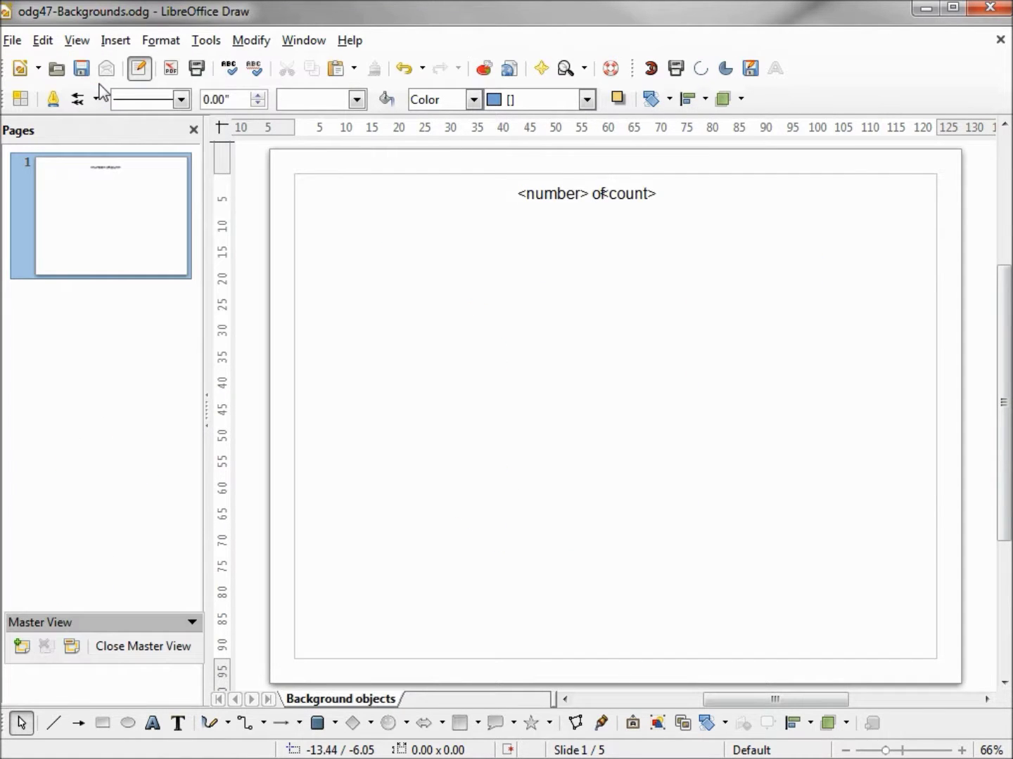
{"action": "left_click", "coordinate": [597, 200]}
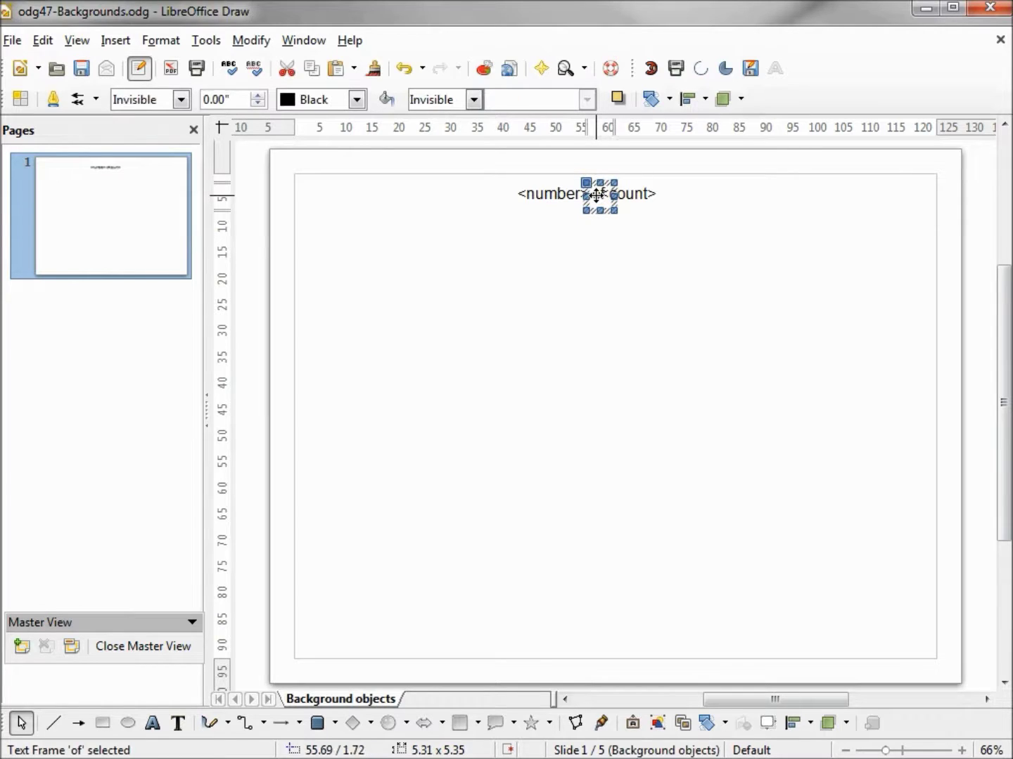
{"action": "left_click_drag", "start_coordinate": [596, 195], "coordinate": [594, 196]}
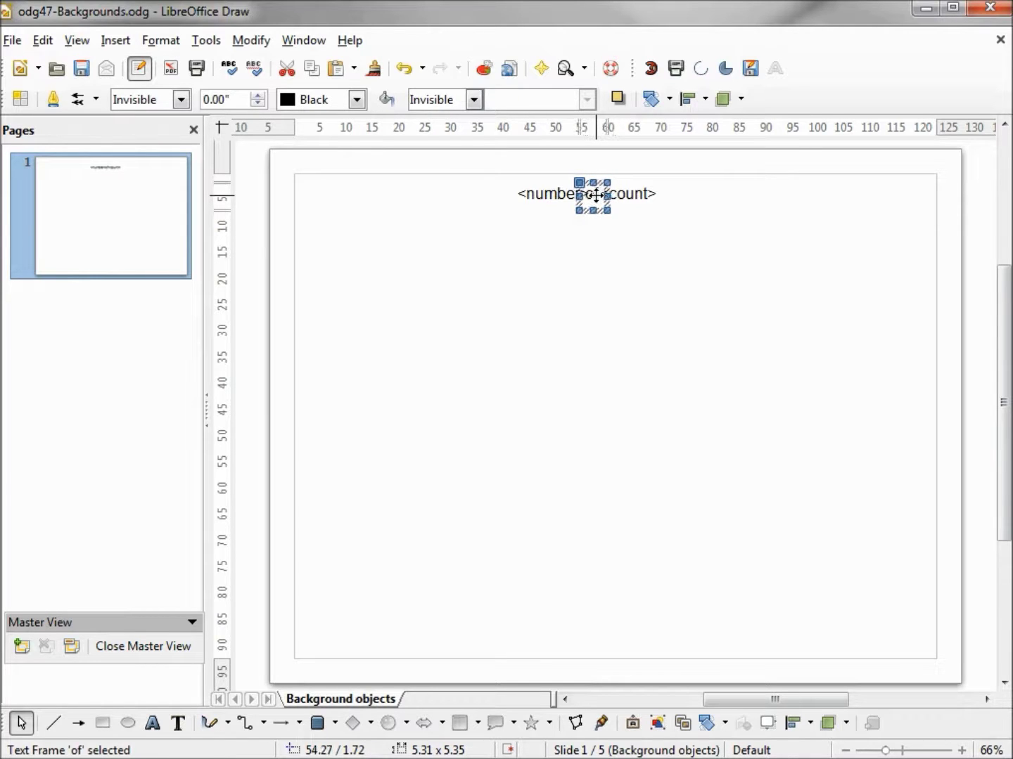
Step: Narrow the <number> field's frame and right-align its text against 'of'
{"action": "left_click", "coordinate": [539, 200]}
{"action": "left_click_drag", "start_coordinate": [787, 197], "coordinate": [573, 188]}
{"action": "left_click", "coordinate": [561, 202]}
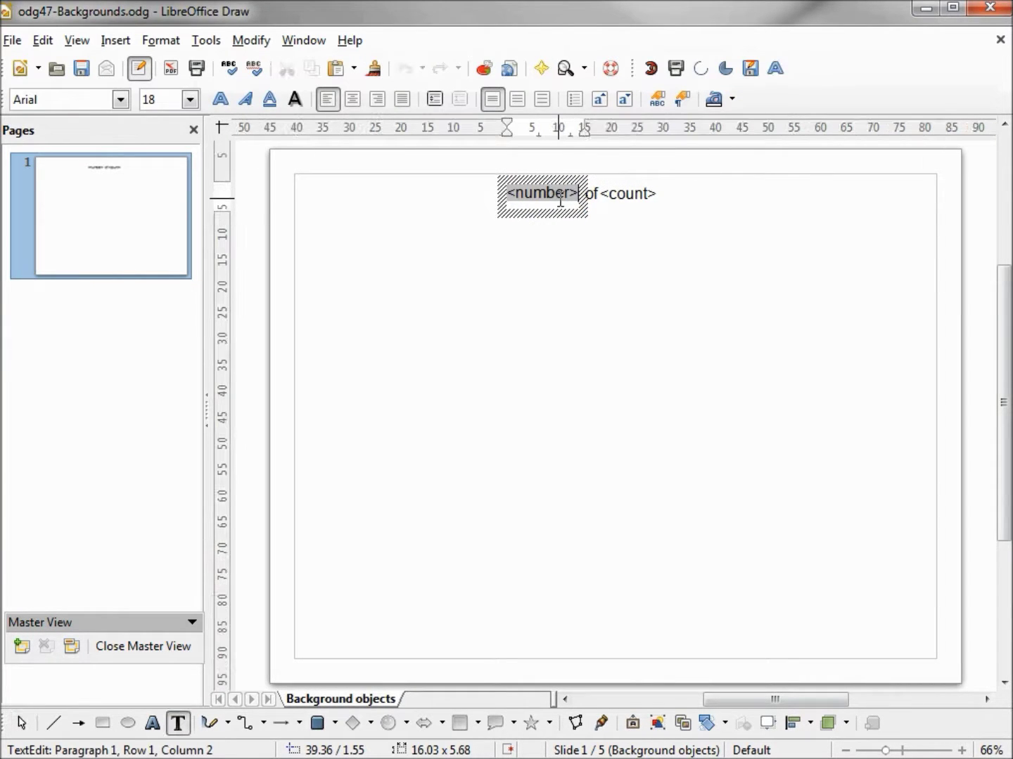
{"action": "left_click", "coordinate": [373, 104]}
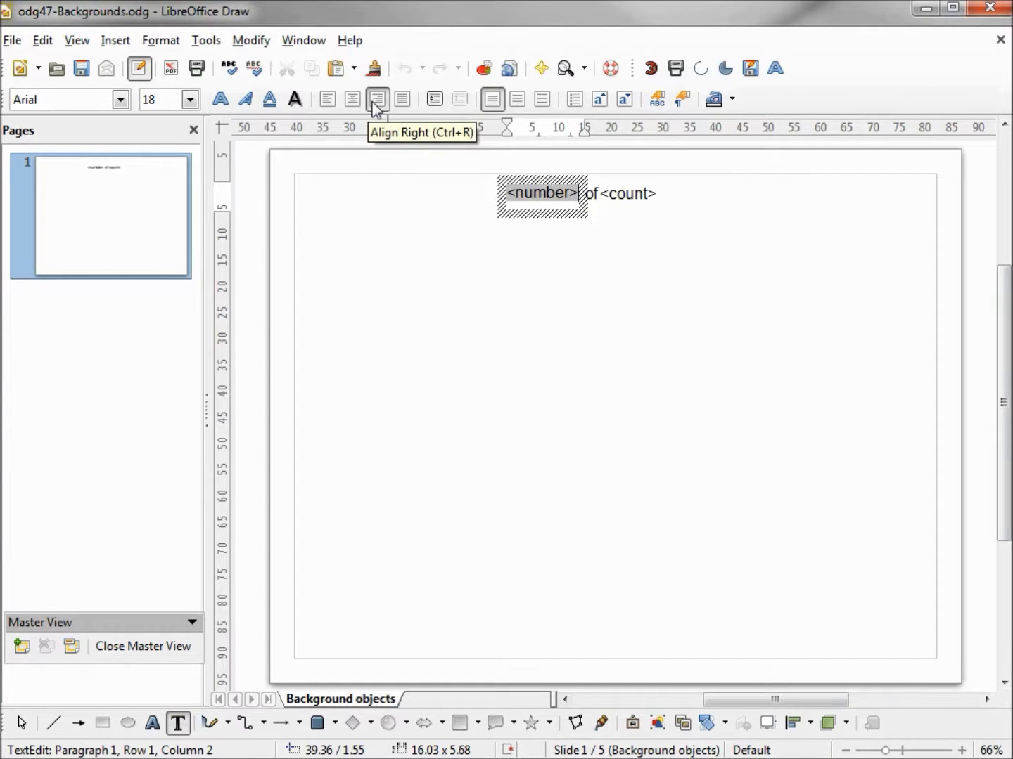
{"action": "left_click", "coordinate": [636, 249]}
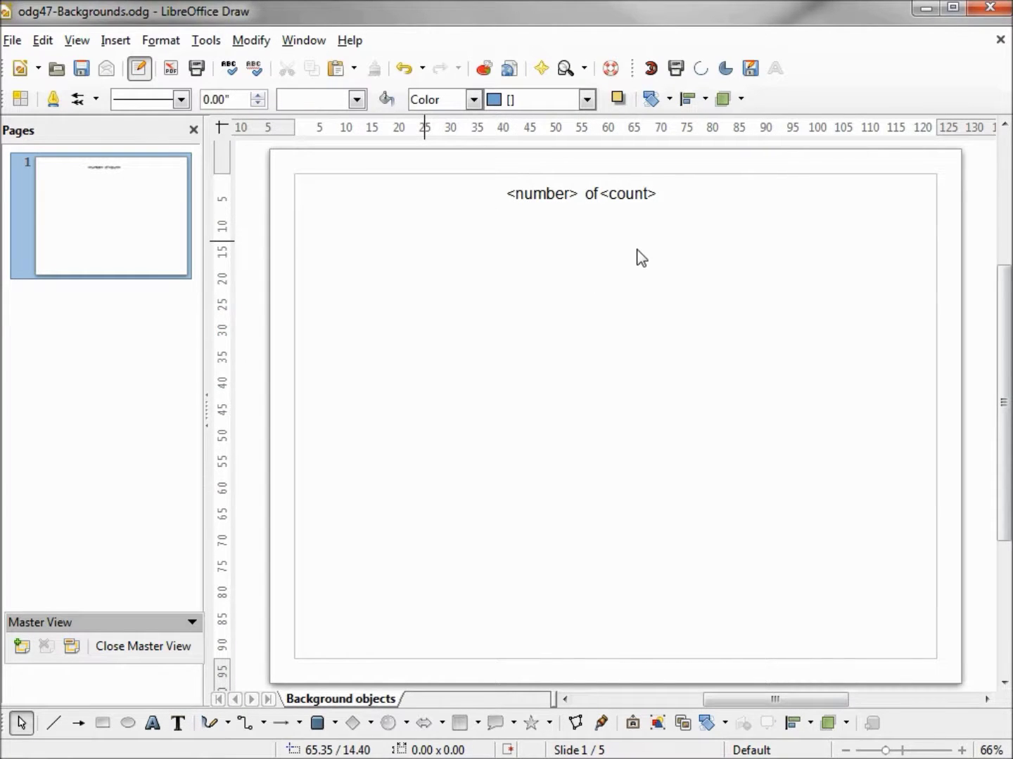
Step: Check the header in Normal view, then reopen the master and select the 'of' frame
{"action": "left_click", "coordinate": [75, 41]}
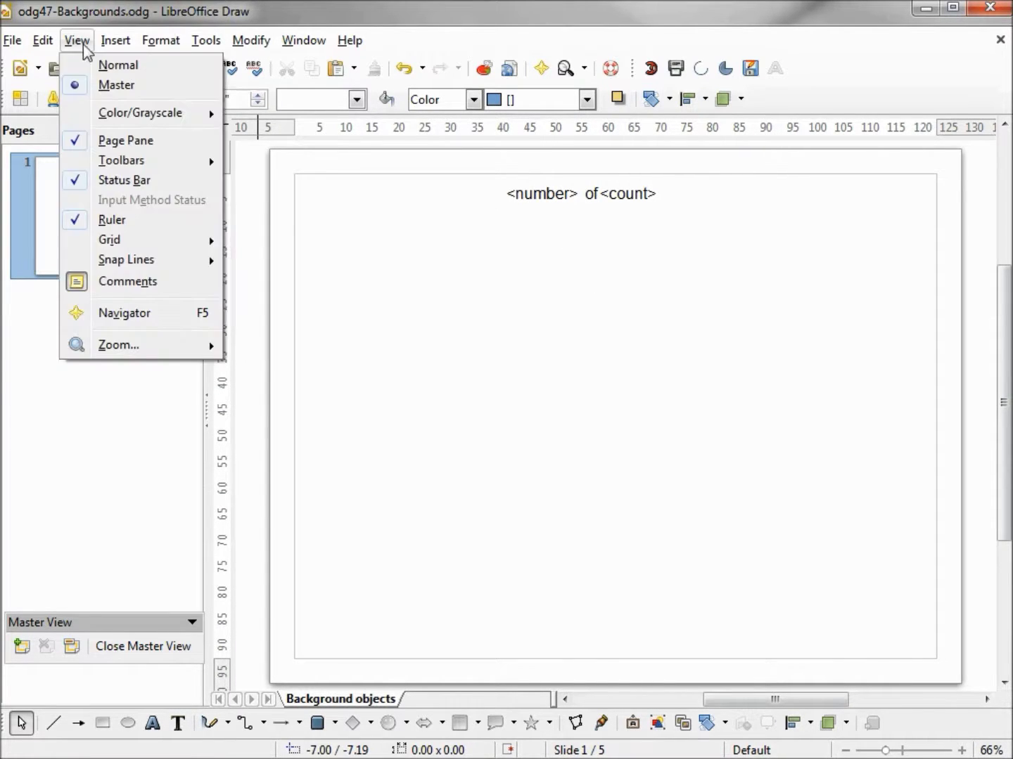
{"action": "left_click", "coordinate": [111, 65]}
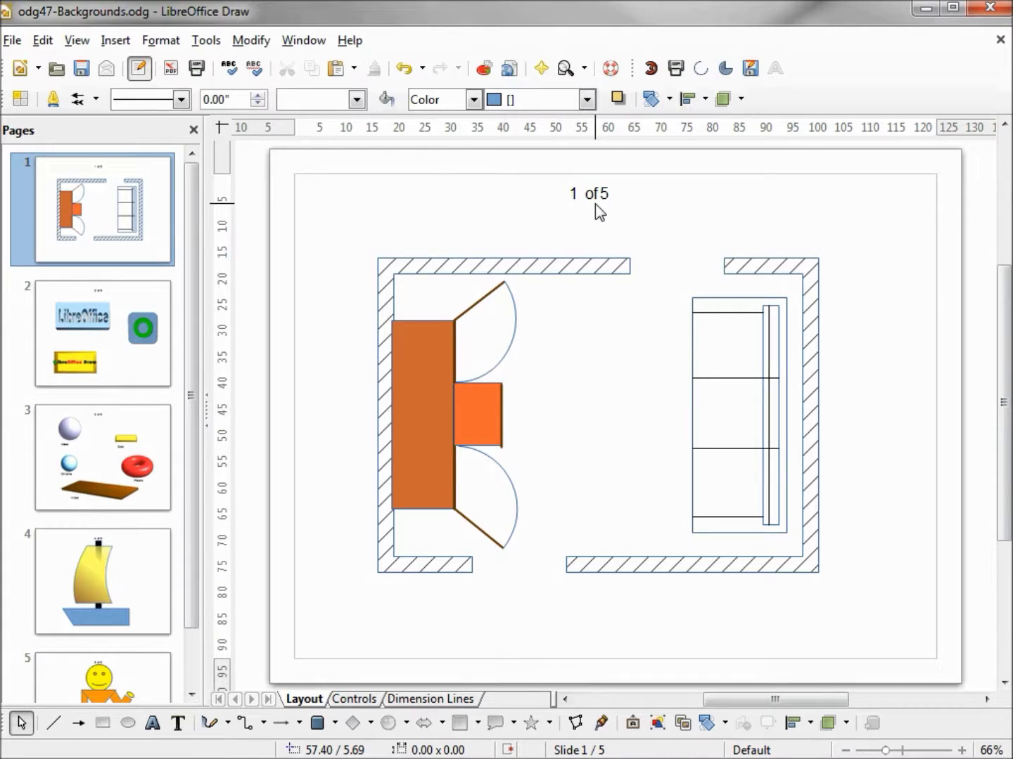
{"action": "left_click", "coordinate": [77, 41]}
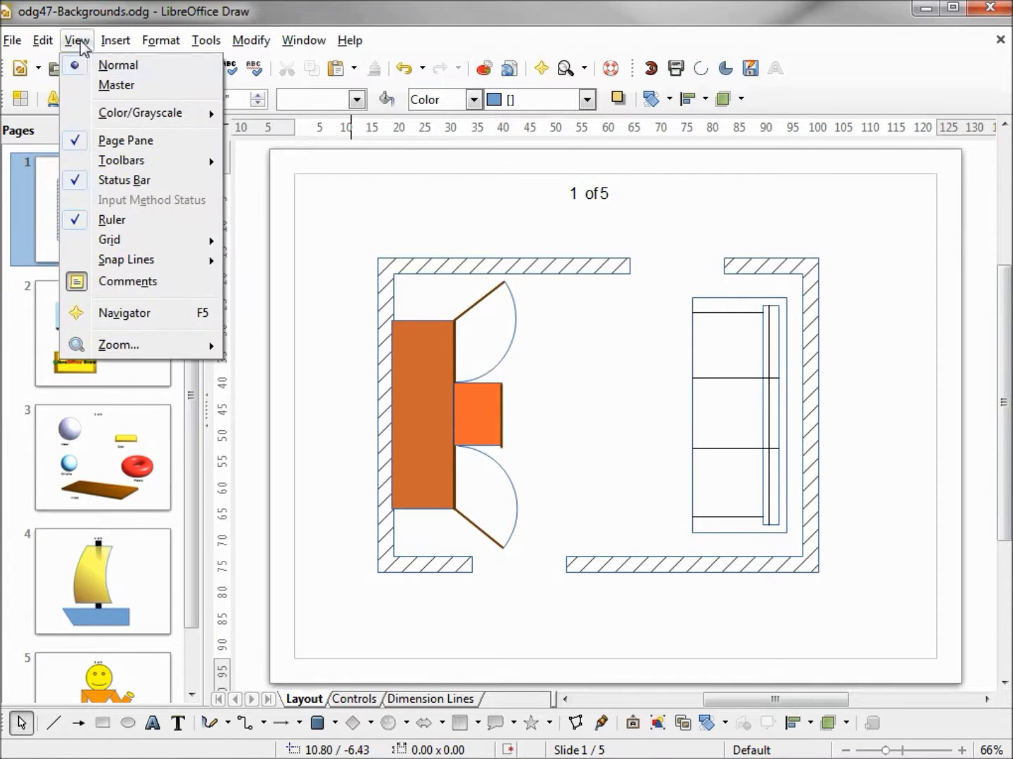
{"action": "left_click", "coordinate": [113, 85]}
{"action": "left_click", "coordinate": [591, 197]}
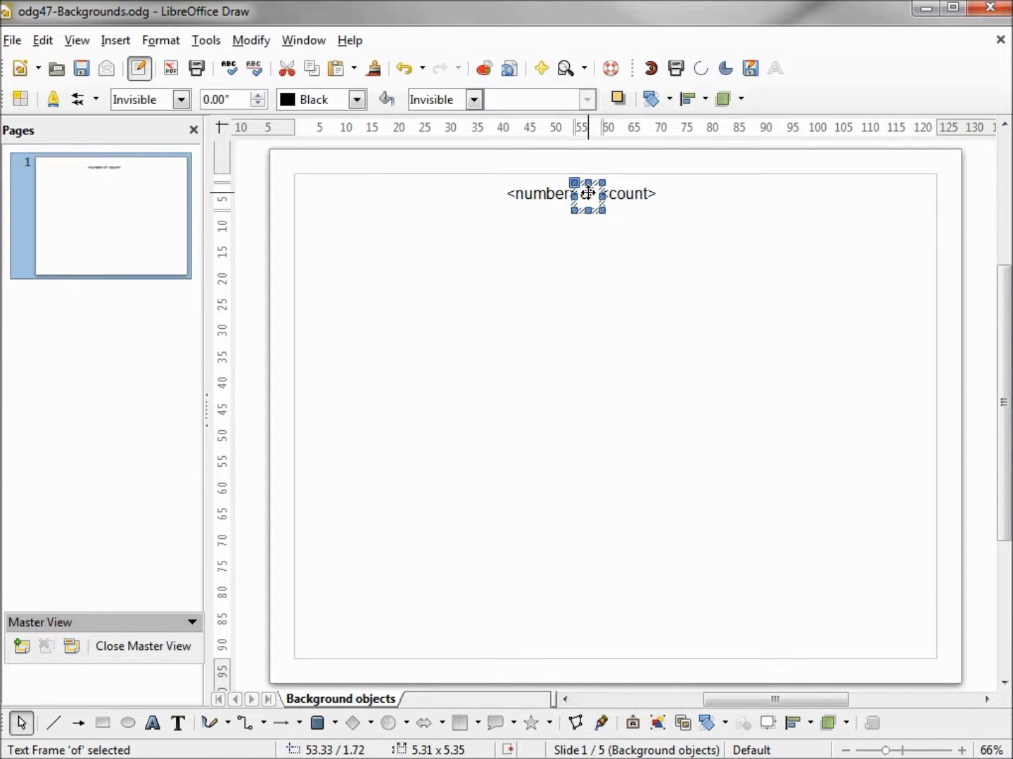
Step: Back in Normal view, check the page count on slides 2–5 and slide 1
{"action": "left_click", "coordinate": [84, 42]}
{"action": "left_click", "coordinate": [105, 66]}
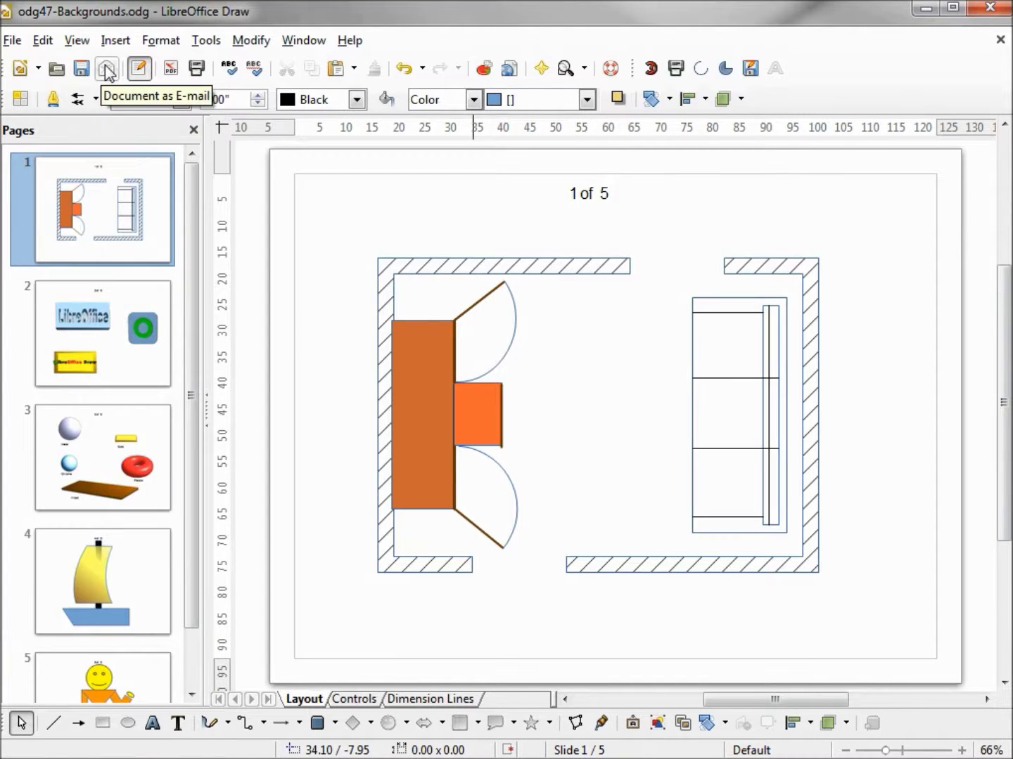
{"action": "left_click", "coordinate": [83, 325]}
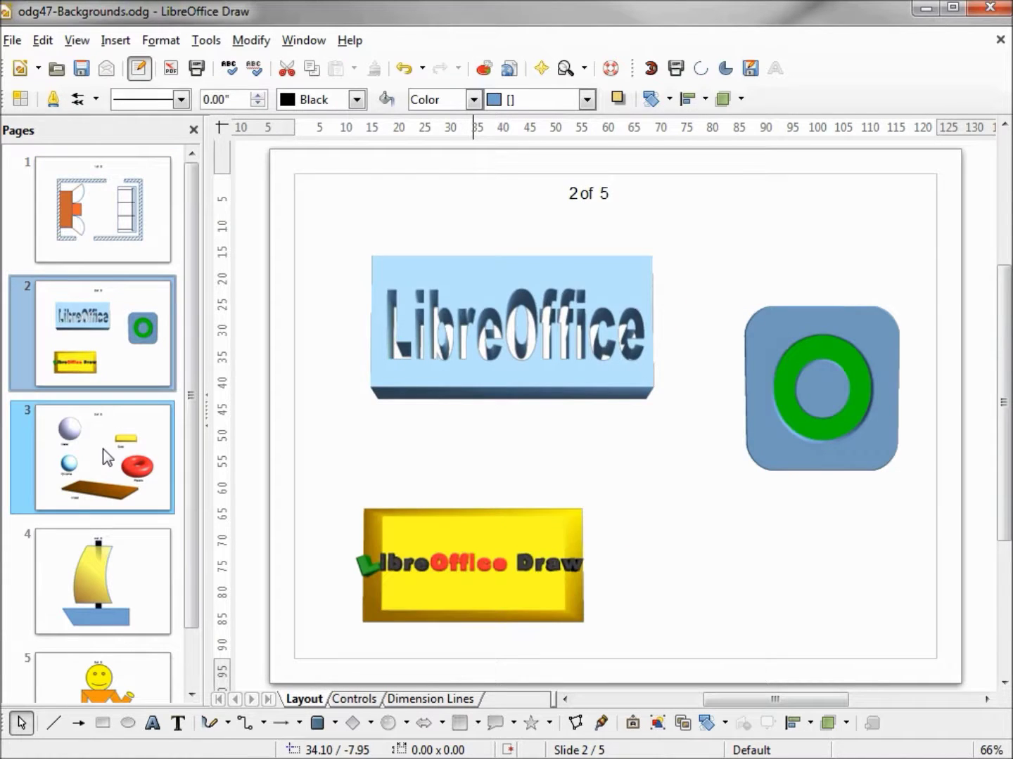
{"action": "left_click", "coordinate": [102, 449]}
{"action": "left_click", "coordinate": [113, 594]}
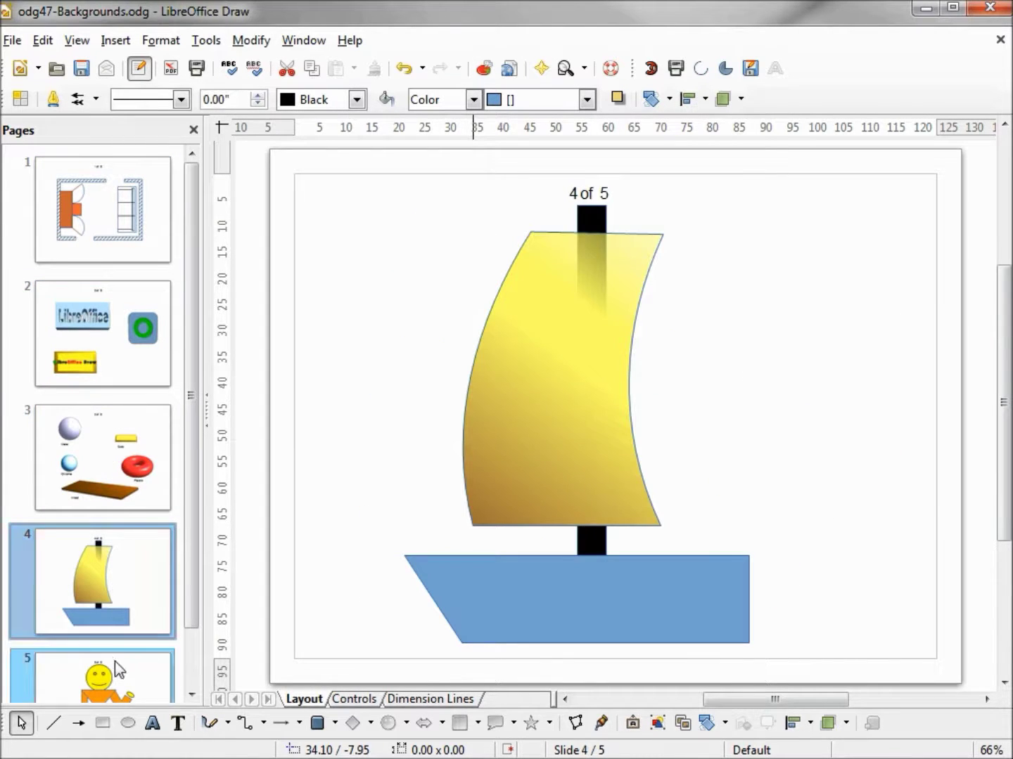
{"action": "left_click", "coordinate": [114, 668]}
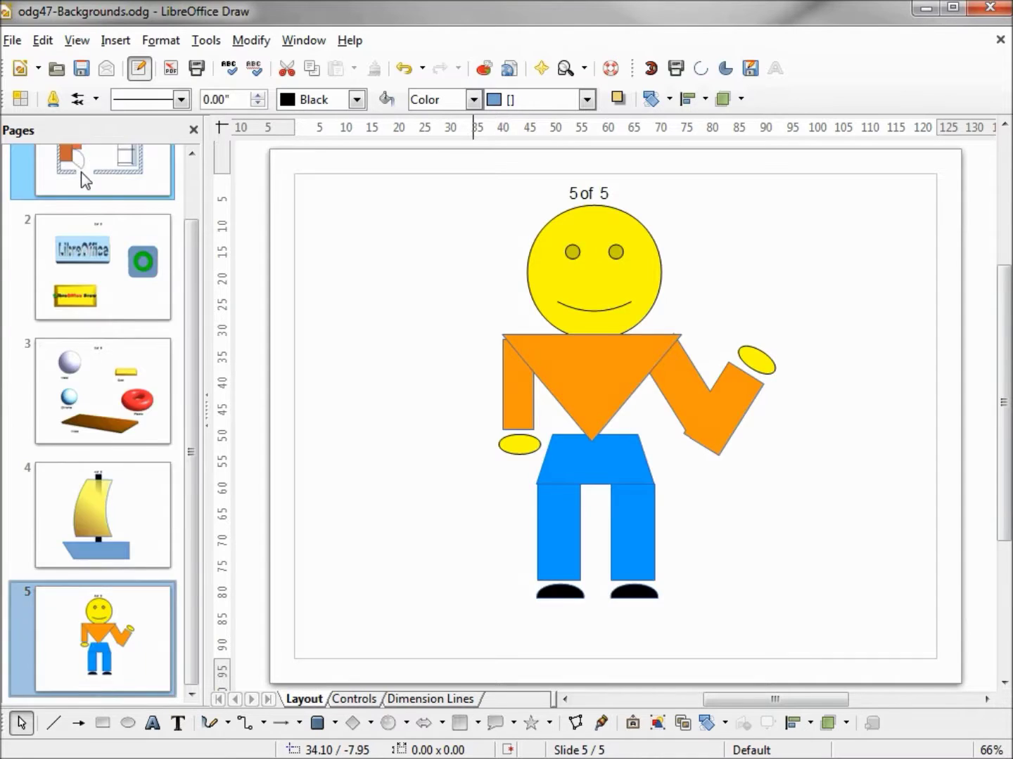
{"action": "left_click", "coordinate": [81, 171]}
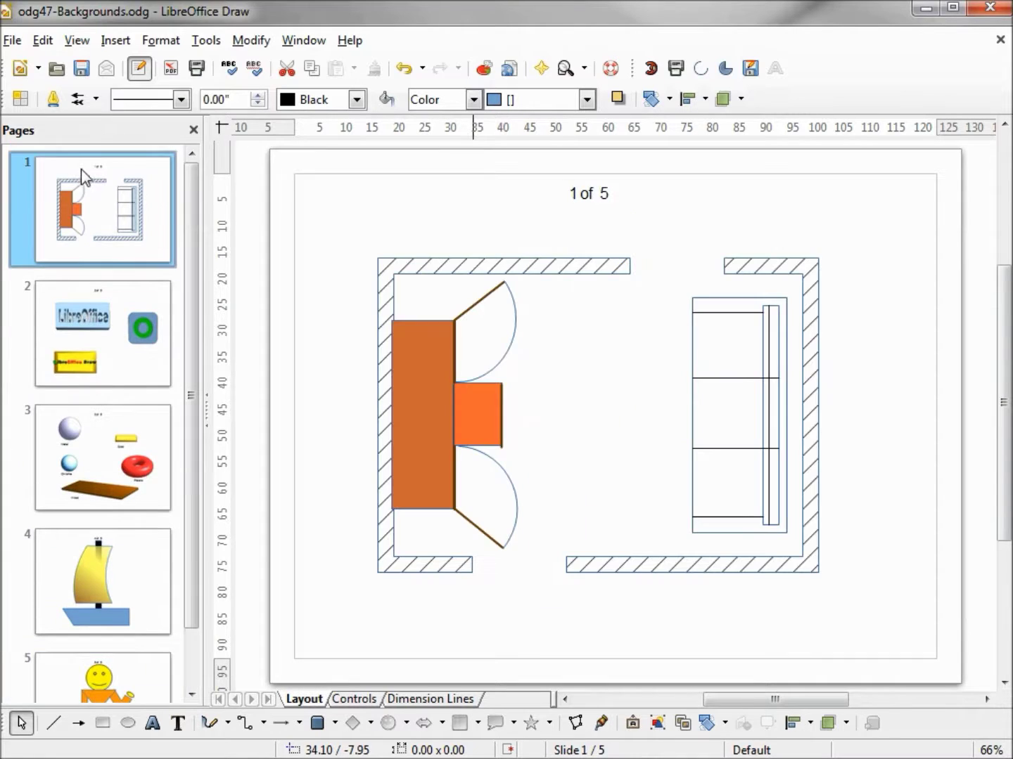
{"action": "left_click", "coordinate": [78, 47]}
Step: On the master page, drop TFCG-Logo.png from the desktop onto the page
{"action": "left_click", "coordinate": [96, 84]}
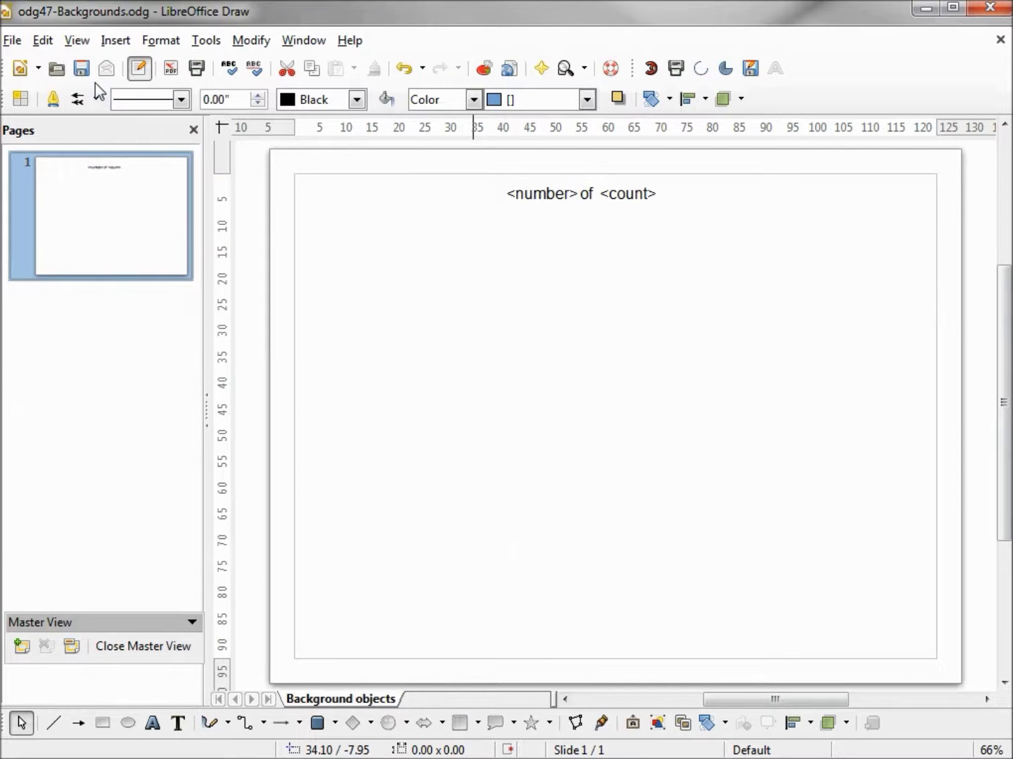
{"action": "left_click_drag", "start_coordinate": [1011, 186], "coordinate": [788, 185]}
{"action": "left_click", "coordinate": [879, 79]}
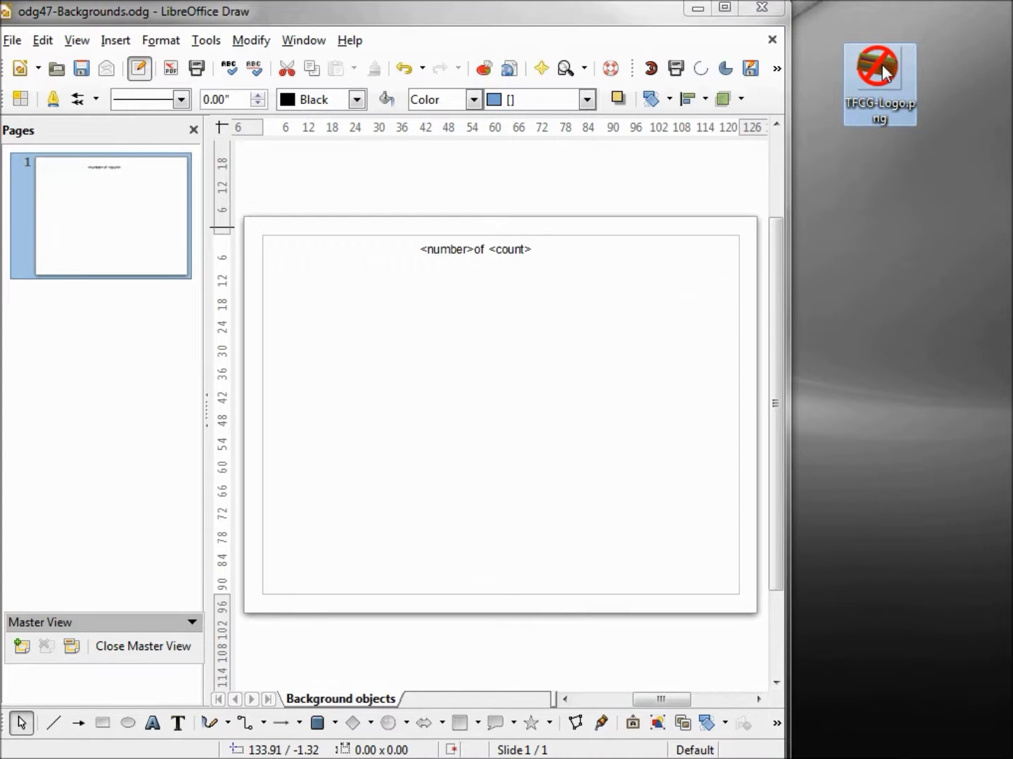
{"action": "mouse_move", "coordinate": [884, 72]}
{"action": "left_mouse_down"}
{"action": "mouse_move", "coordinate": [676, 241]}
{"action": "mouse_move", "coordinate": [655, 278]}
{"action": "left_mouse_up"}
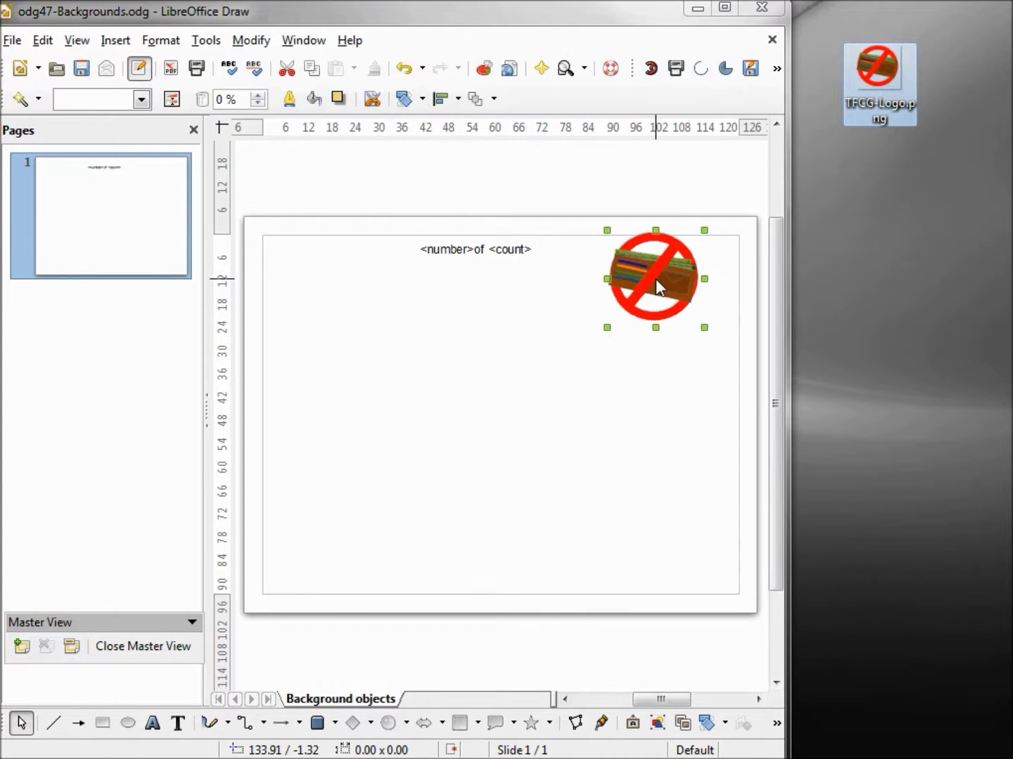
Step: Shrink the logo to about 16 x 16 and move it to the top-right corner
{"action": "left_click_drag", "start_coordinate": [787, 367], "coordinate": [1007, 376]}
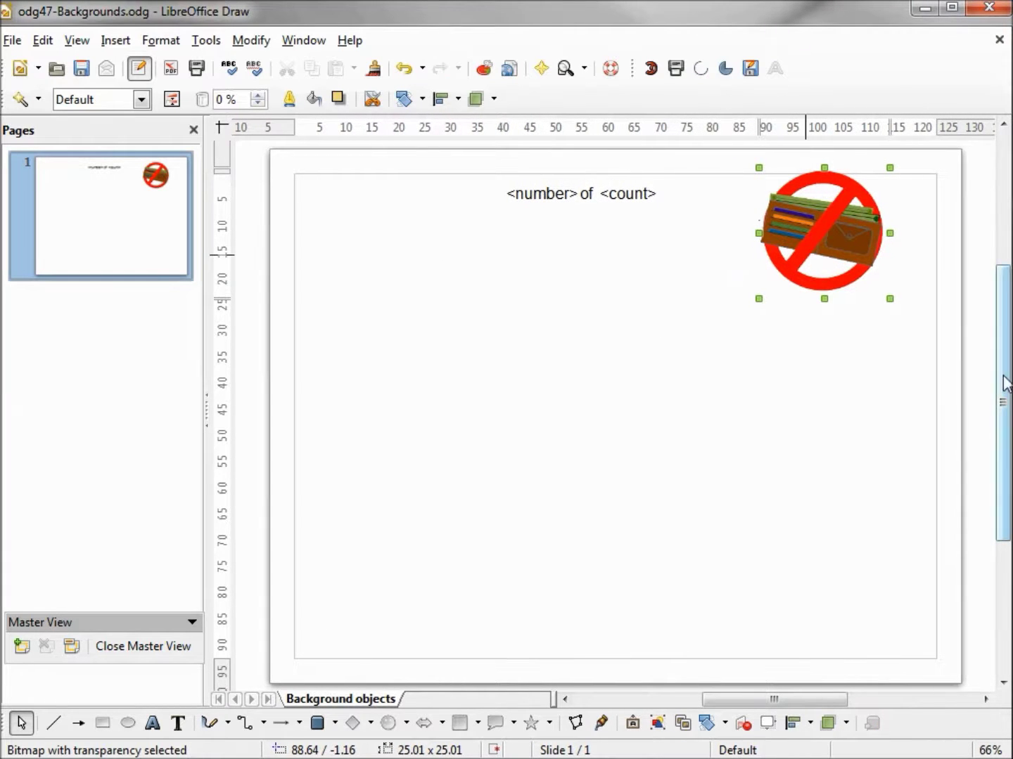
{"action": "left_click", "coordinate": [834, 251]}
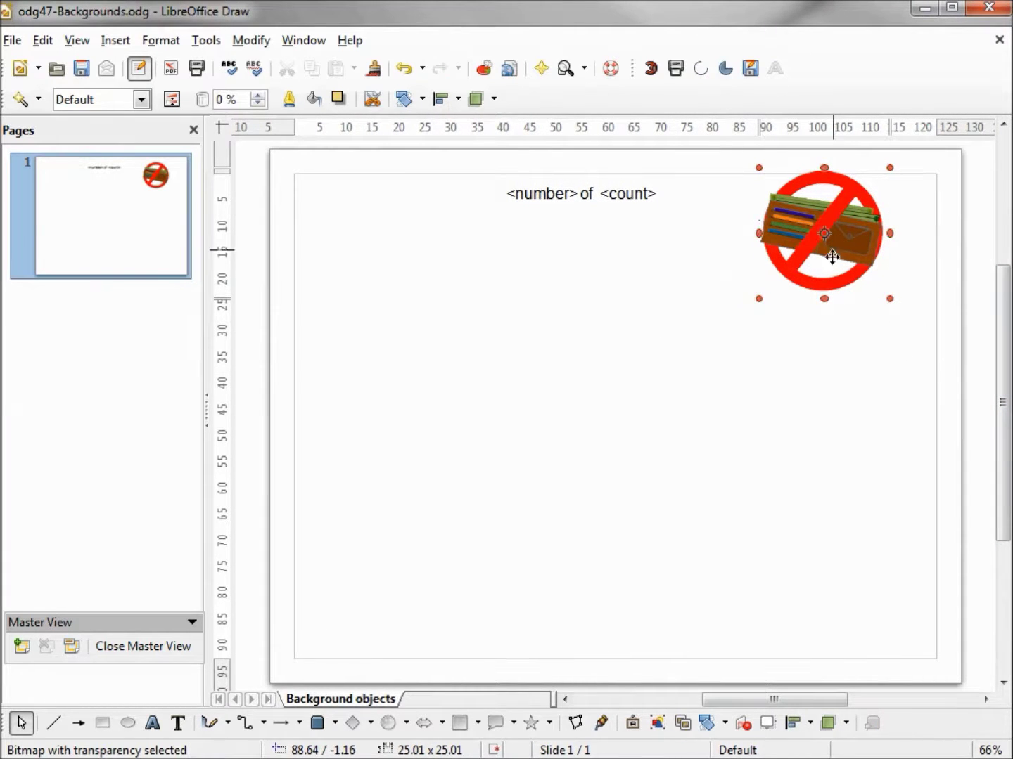
{"action": "left_click", "coordinate": [761, 297]}
{"action": "left_click_drag", "start_coordinate": [759, 298], "coordinate": [805, 253]}
{"action": "left_click_drag", "start_coordinate": [855, 204], "coordinate": [898, 220]}
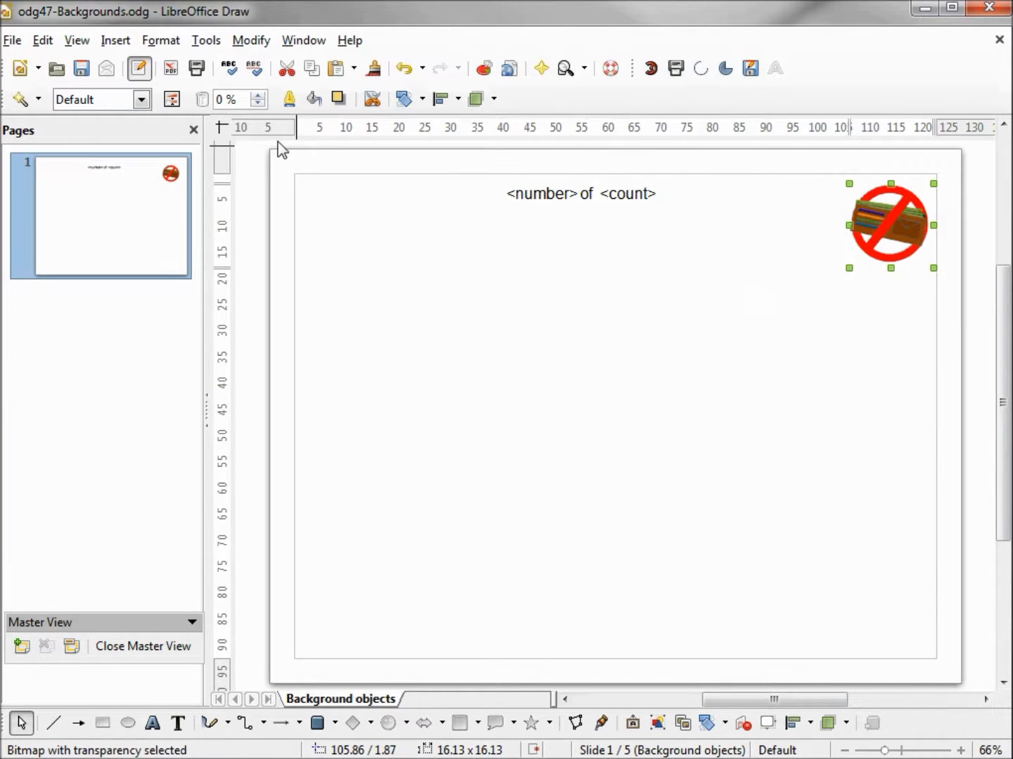
Step: Set the logo's image mode to a faded watermark
{"action": "left_click", "coordinate": [142, 103]}
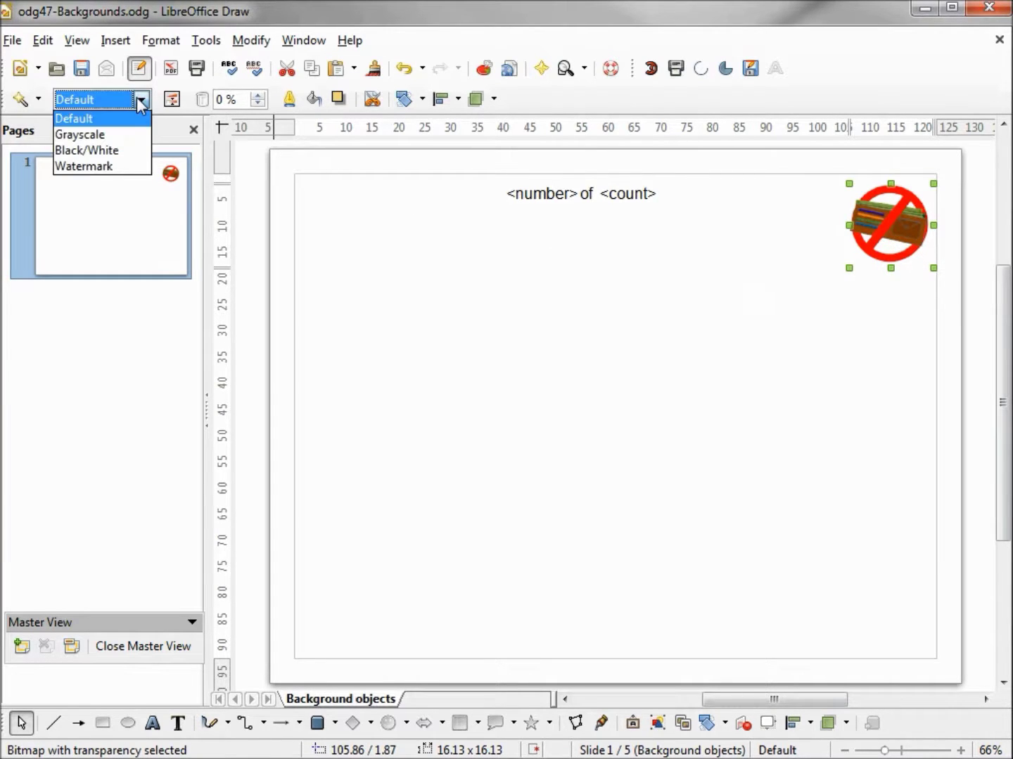
{"action": "left_click", "coordinate": [127, 173]}
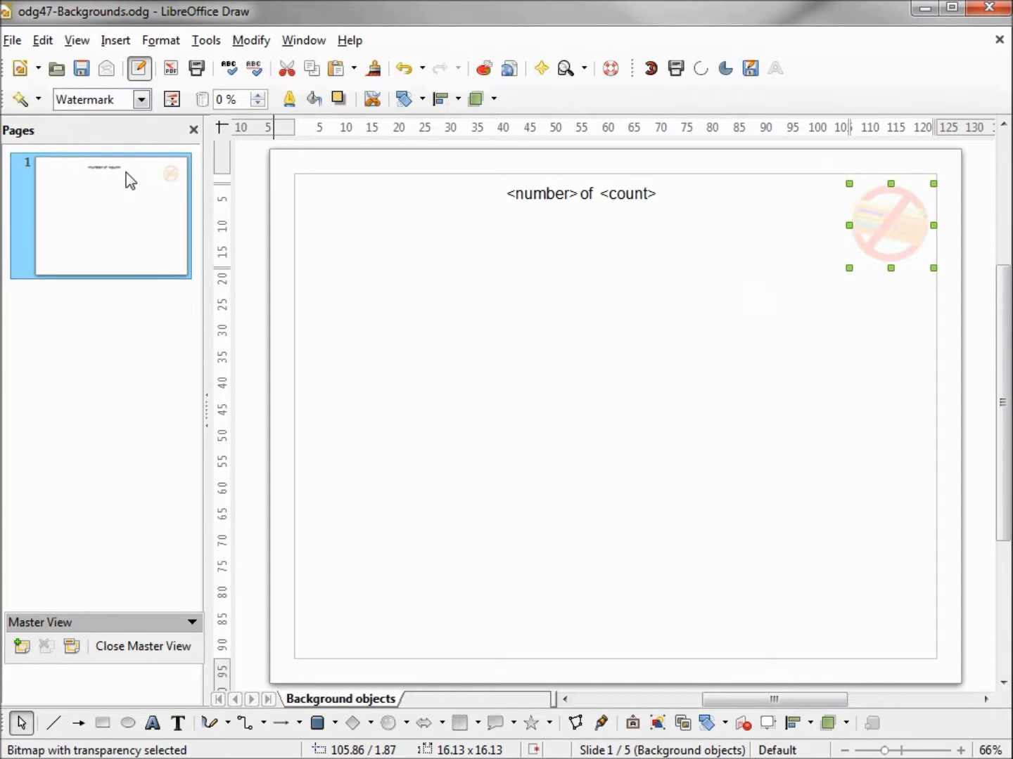
{"action": "left_click", "coordinate": [716, 273]}
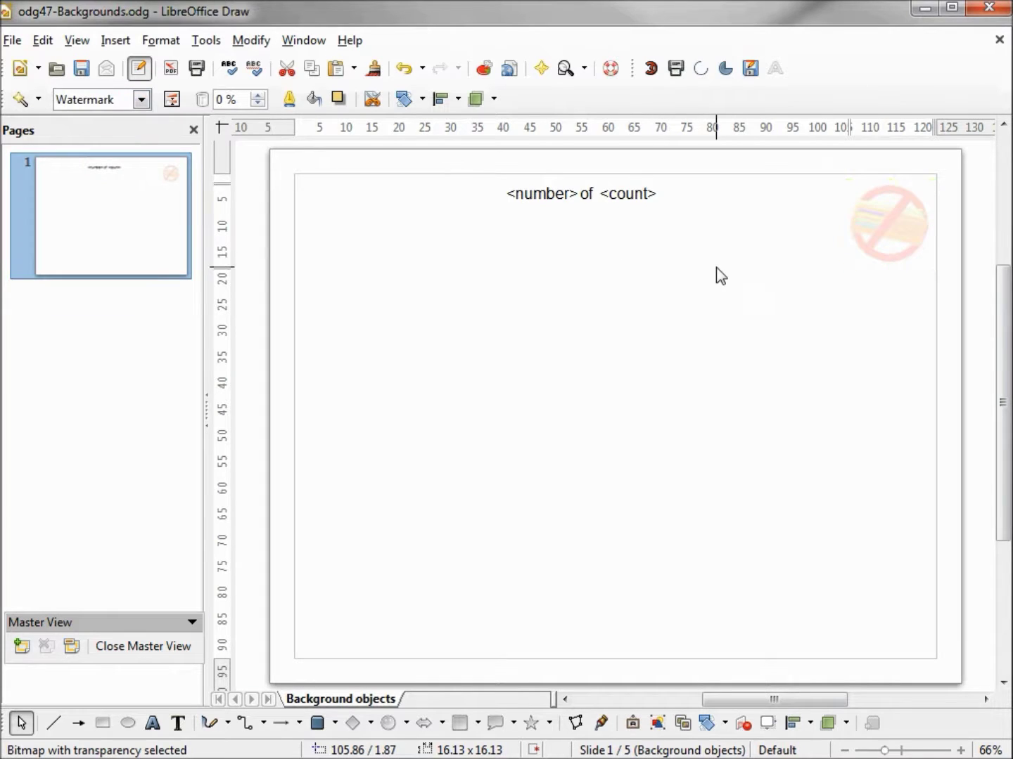
Step: Return to Normal view and check headers on slides 2, 3, 4, 1 and 3
{"action": "left_click", "coordinate": [73, 42]}
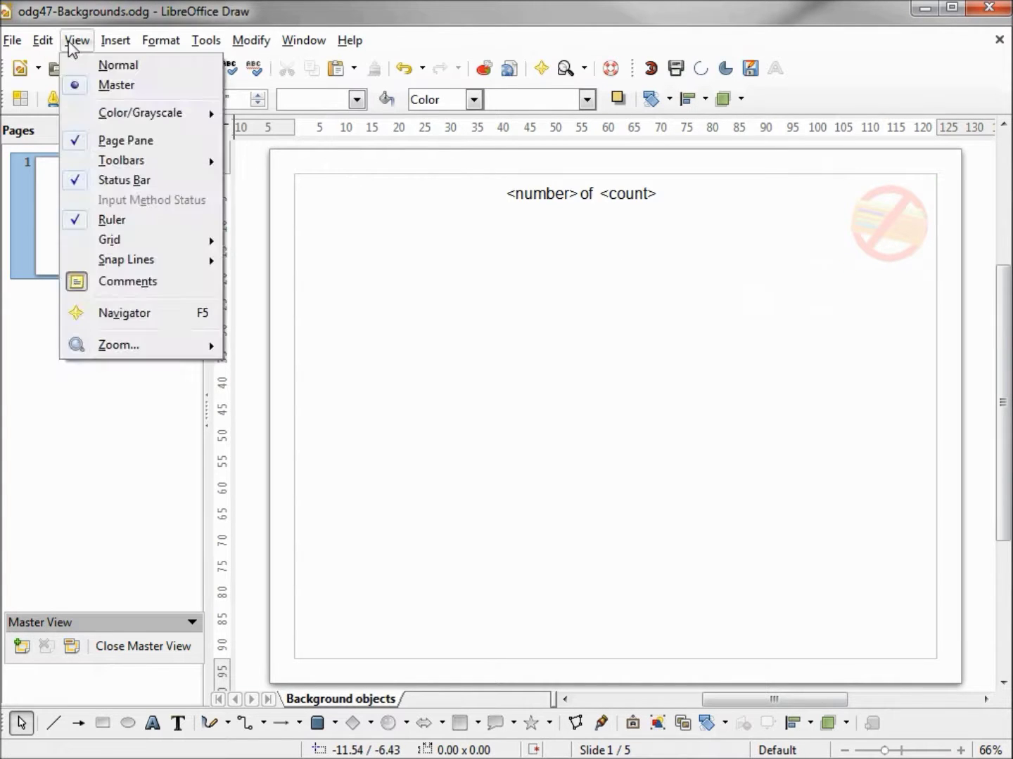
{"action": "left_click", "coordinate": [103, 67]}
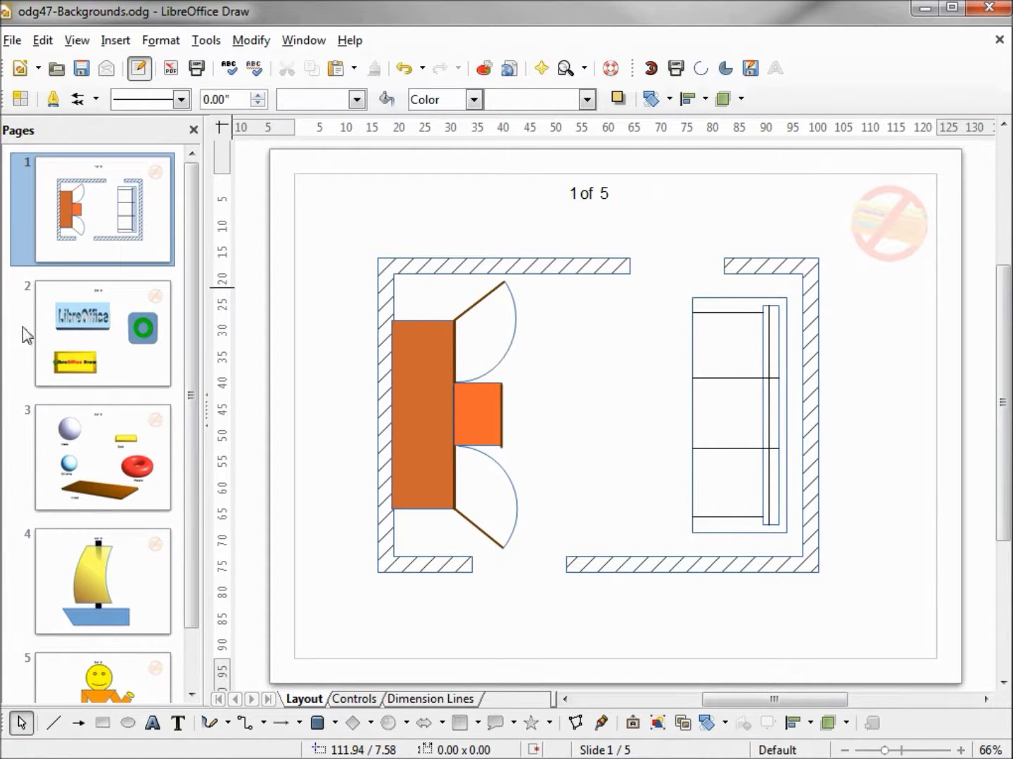
{"action": "left_click", "coordinate": [84, 332]}
{"action": "left_click", "coordinate": [125, 443]}
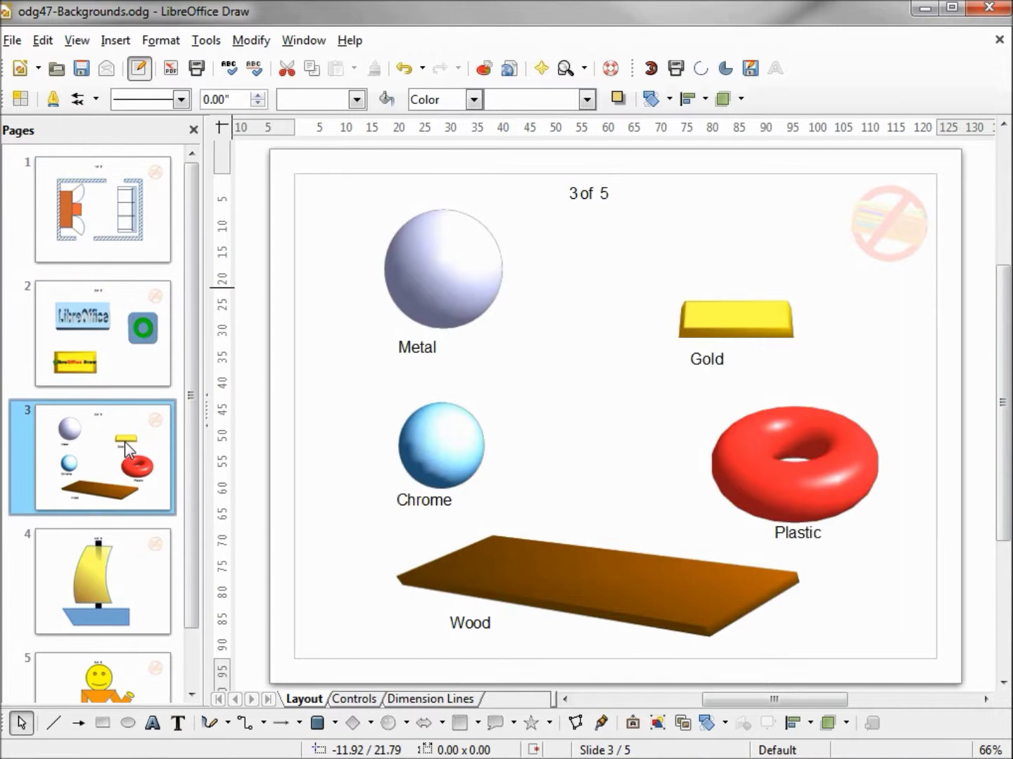
{"action": "left_click", "coordinate": [130, 575]}
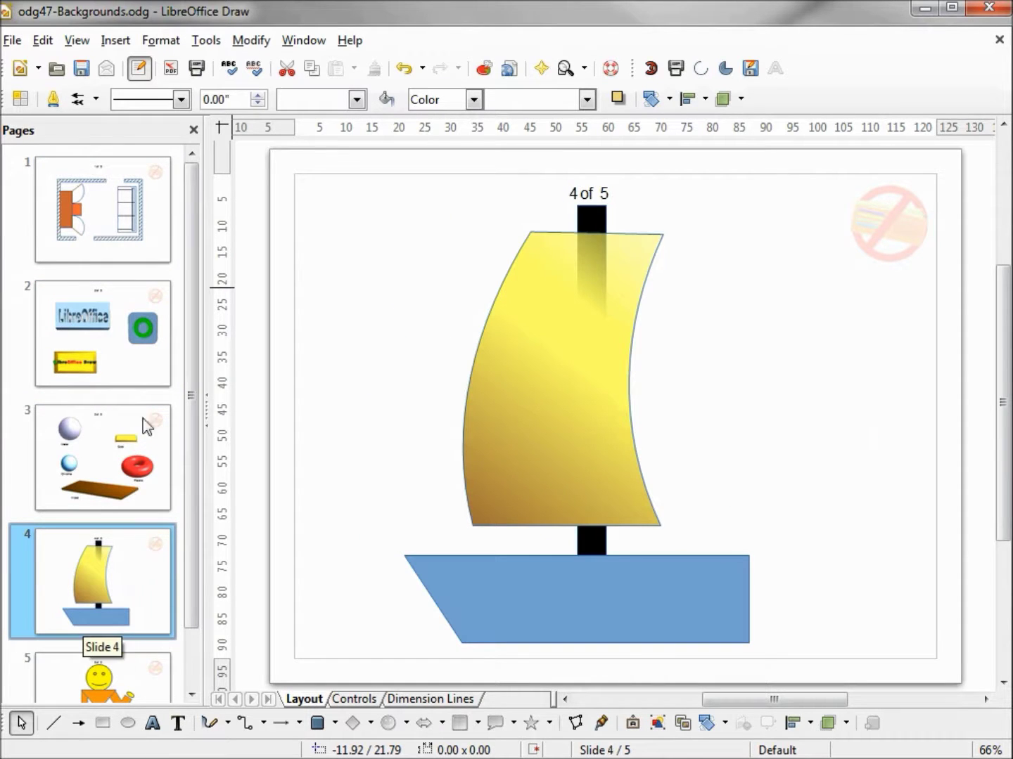
{"action": "left_click", "coordinate": [143, 225]}
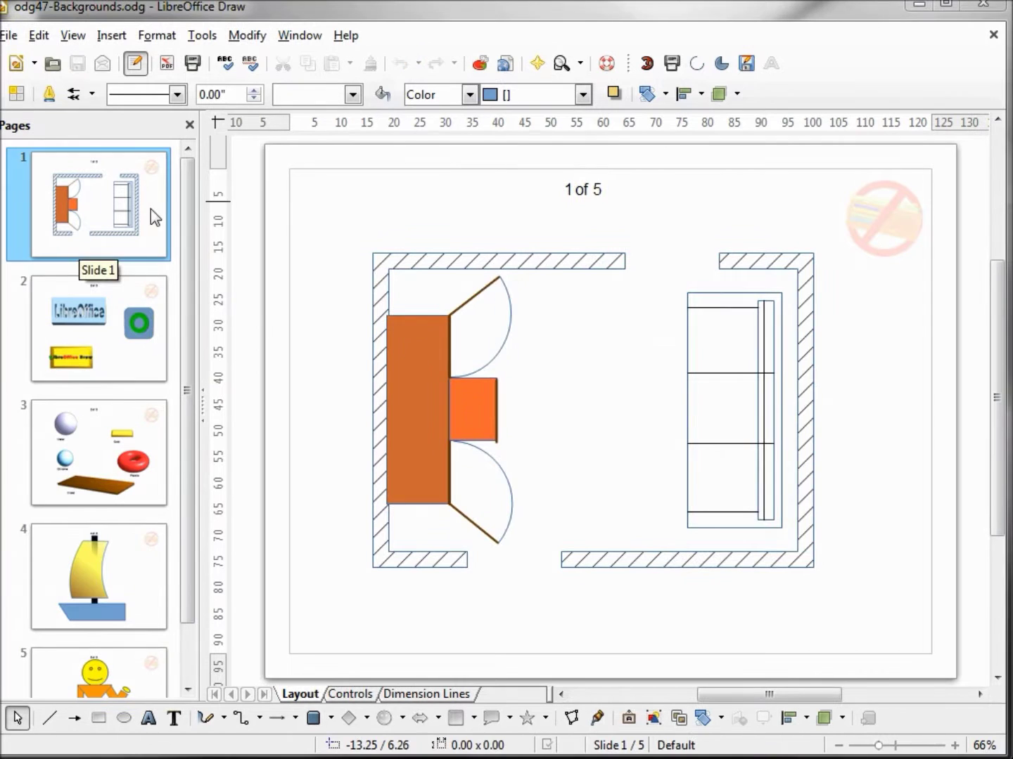
{"action": "left_click", "coordinate": [109, 440]}
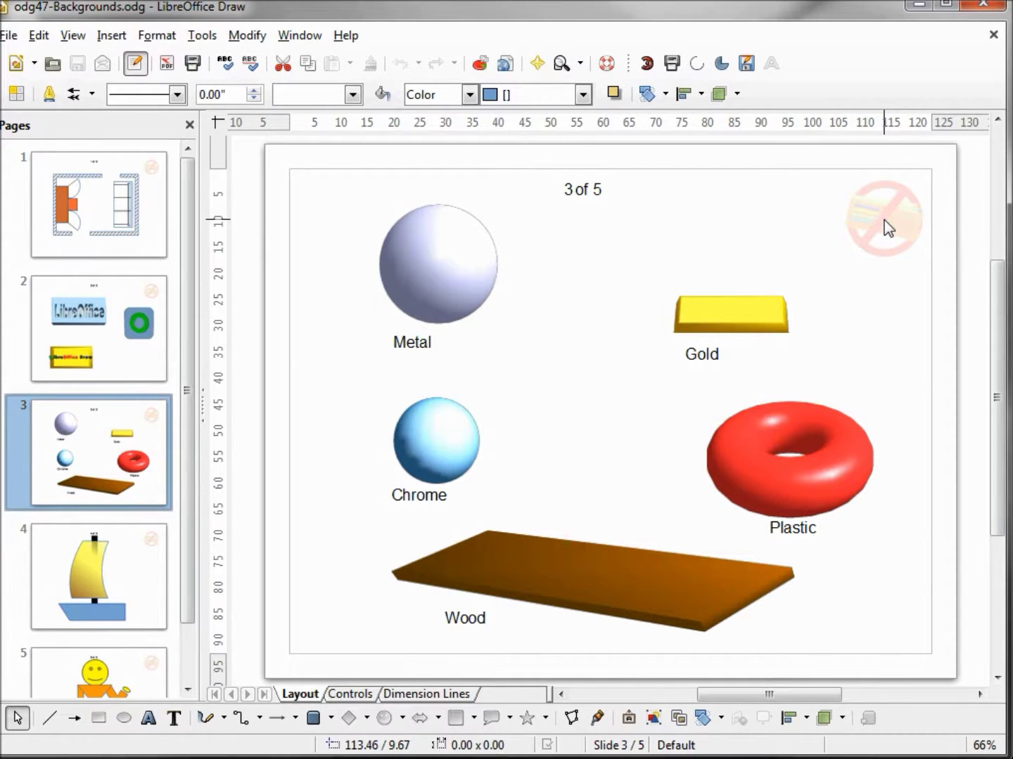
Step: Switch to Master view and add a new blank master page, Default 1
{"action": "left_click", "coordinate": [74, 36]}
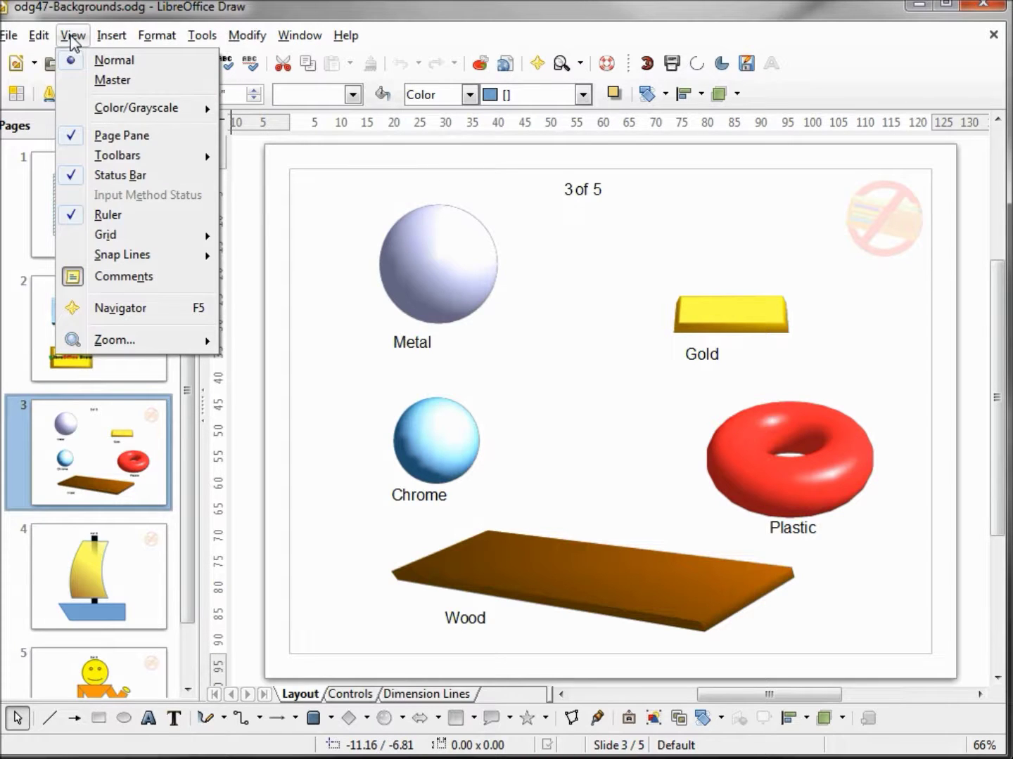
{"action": "left_click", "coordinate": [112, 80]}
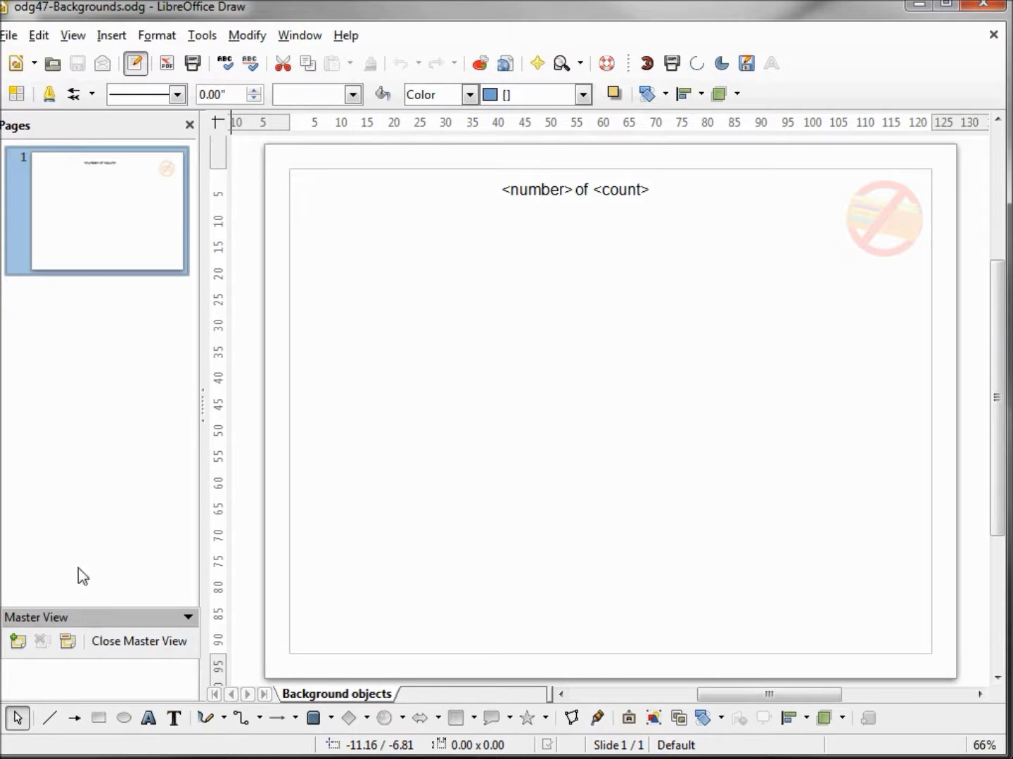
{"action": "left_click", "coordinate": [73, 35]}
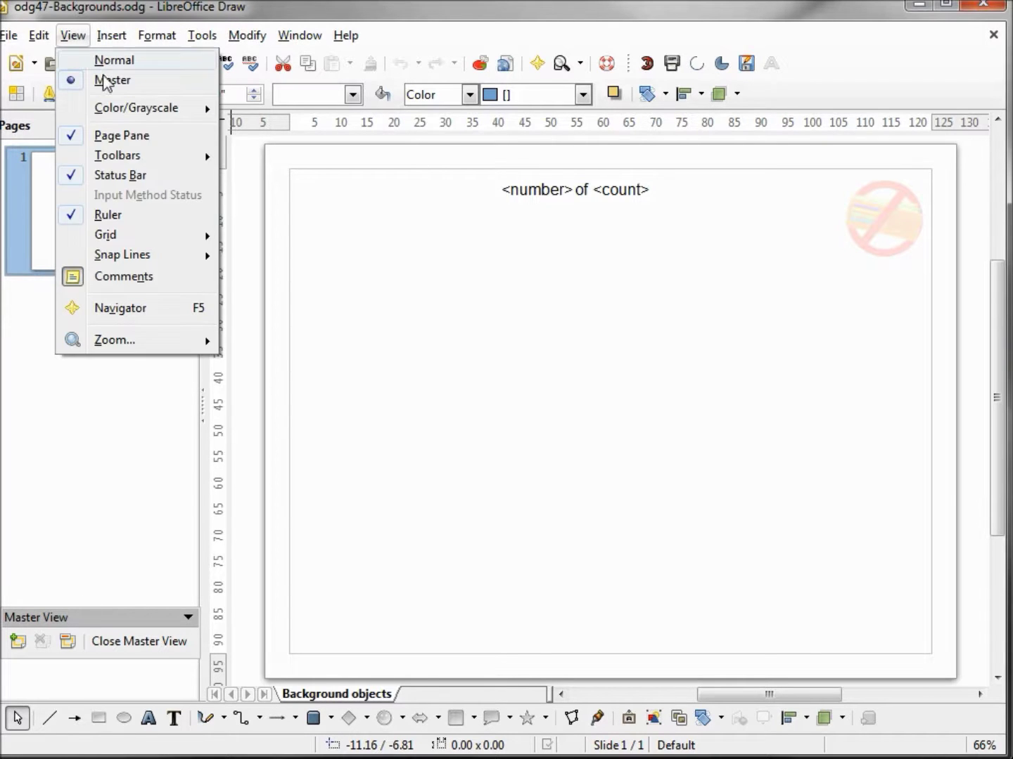
{"action": "mouse_move", "coordinate": [141, 155]}
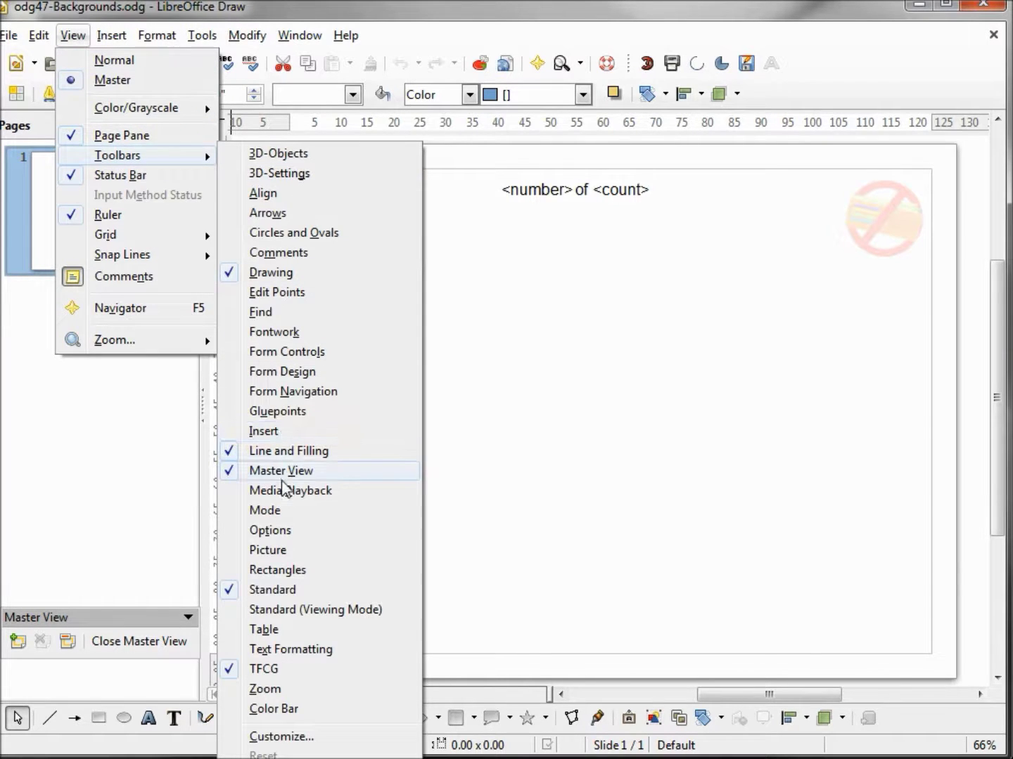
{"action": "left_click", "coordinate": [143, 621]}
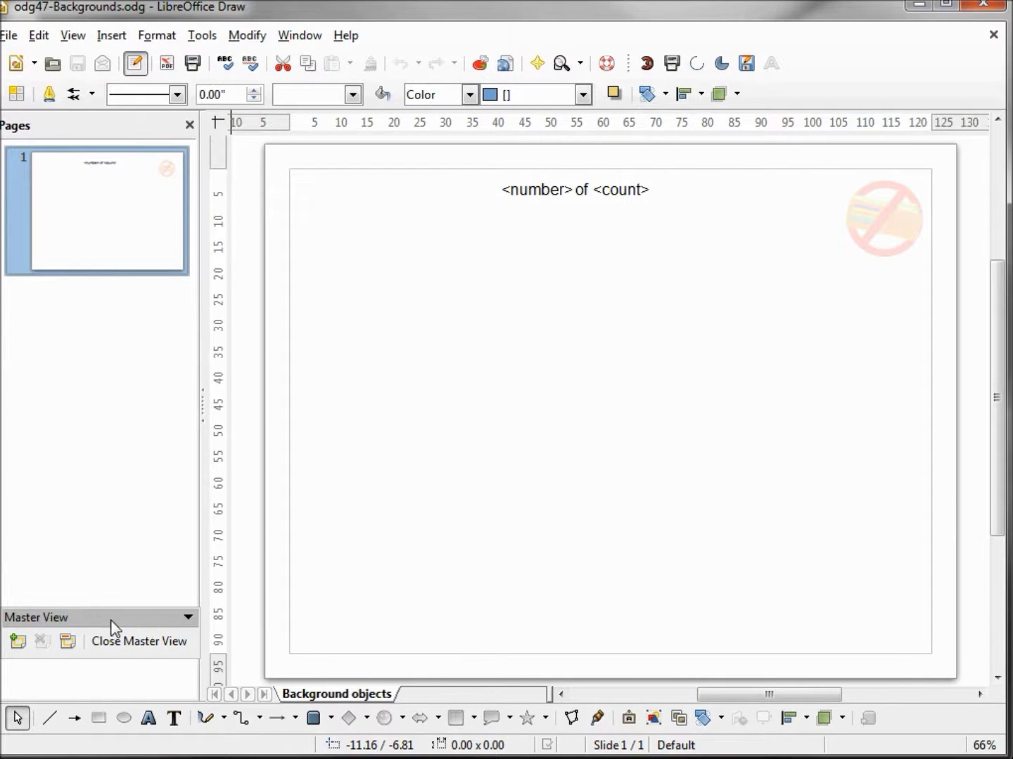
{"action": "left_click", "coordinate": [19, 642]}
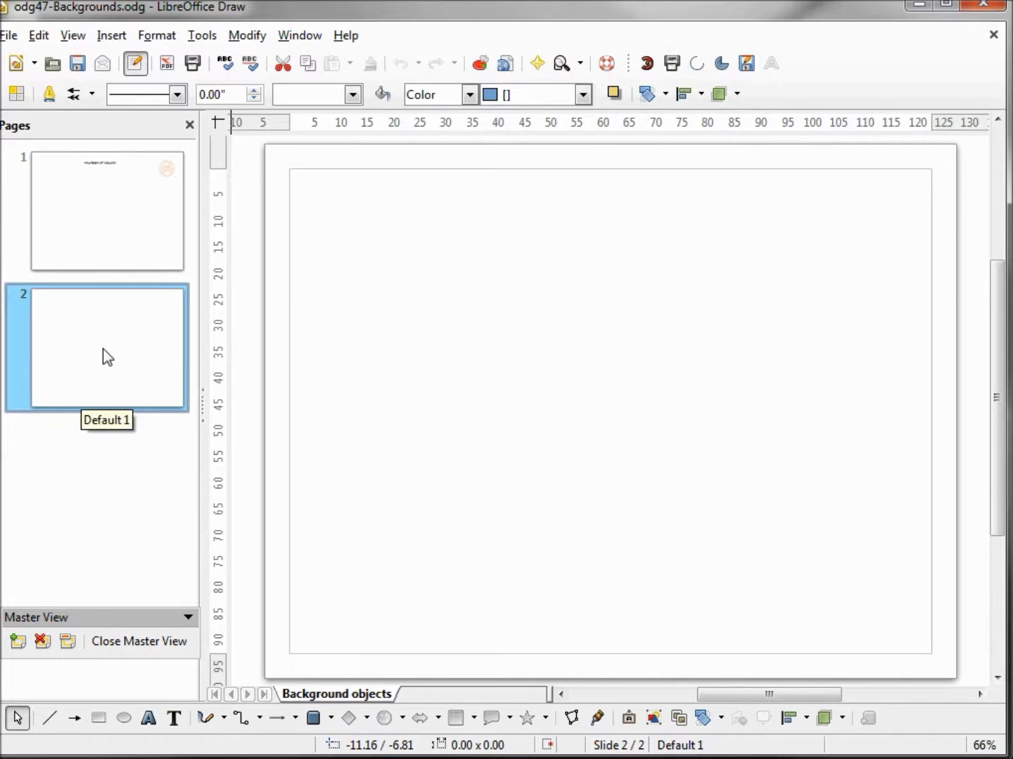
Step: Set the new master's page background to the TFCG-Gradient gradient fill
{"action": "left_click", "coordinate": [158, 36]}
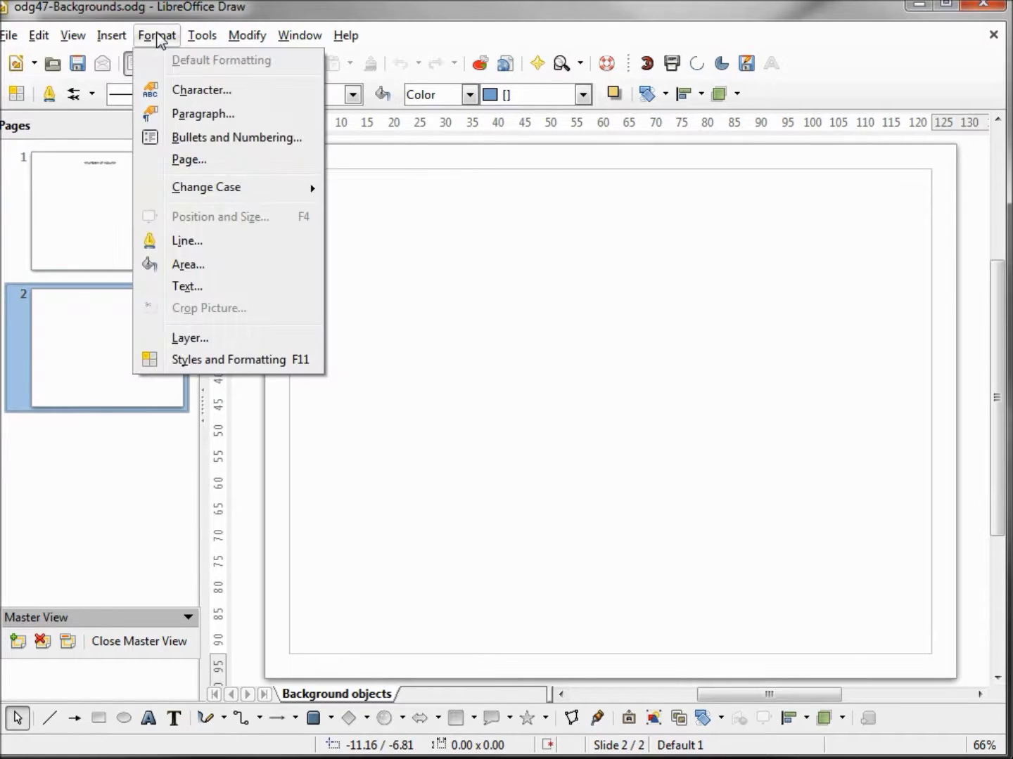
{"action": "left_click", "coordinate": [200, 166]}
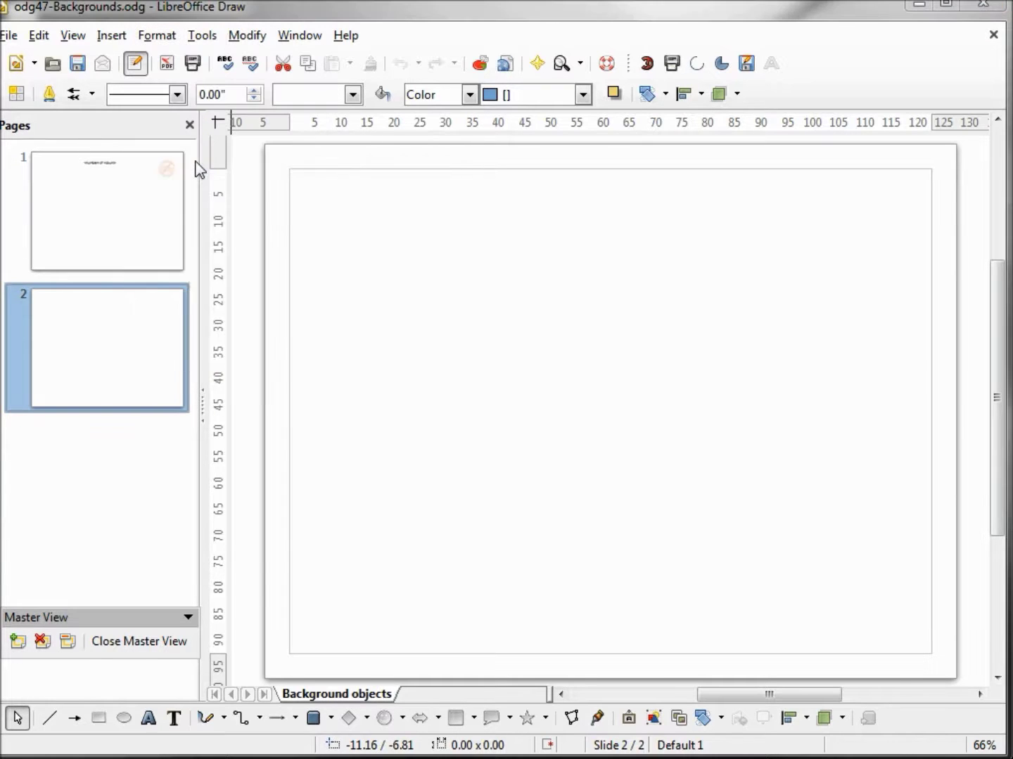
{"action": "left_click", "coordinate": [384, 251]}
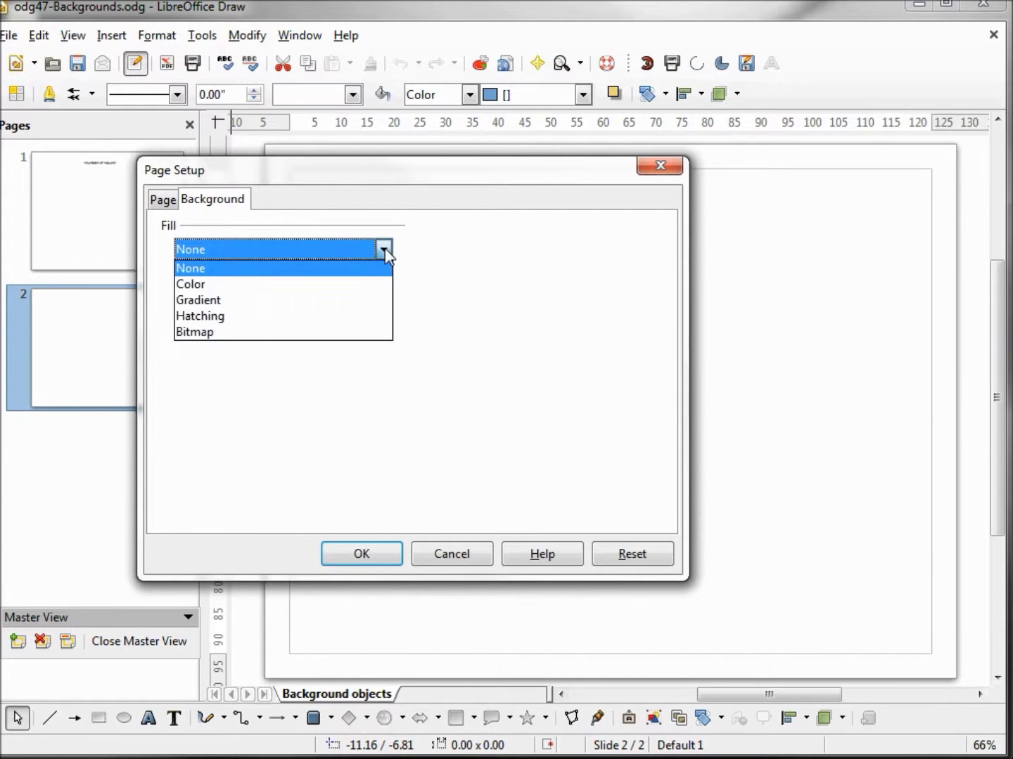
{"action": "left_click", "coordinate": [338, 300]}
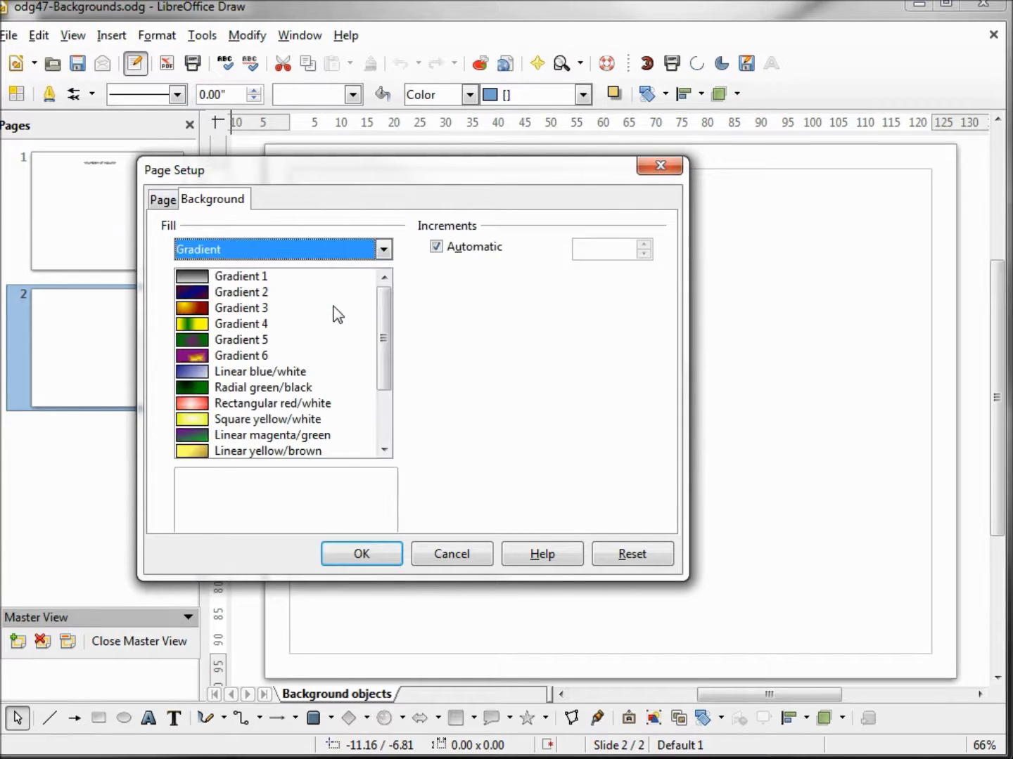
{"action": "left_click_drag", "start_coordinate": [379, 320], "coordinate": [368, 389]}
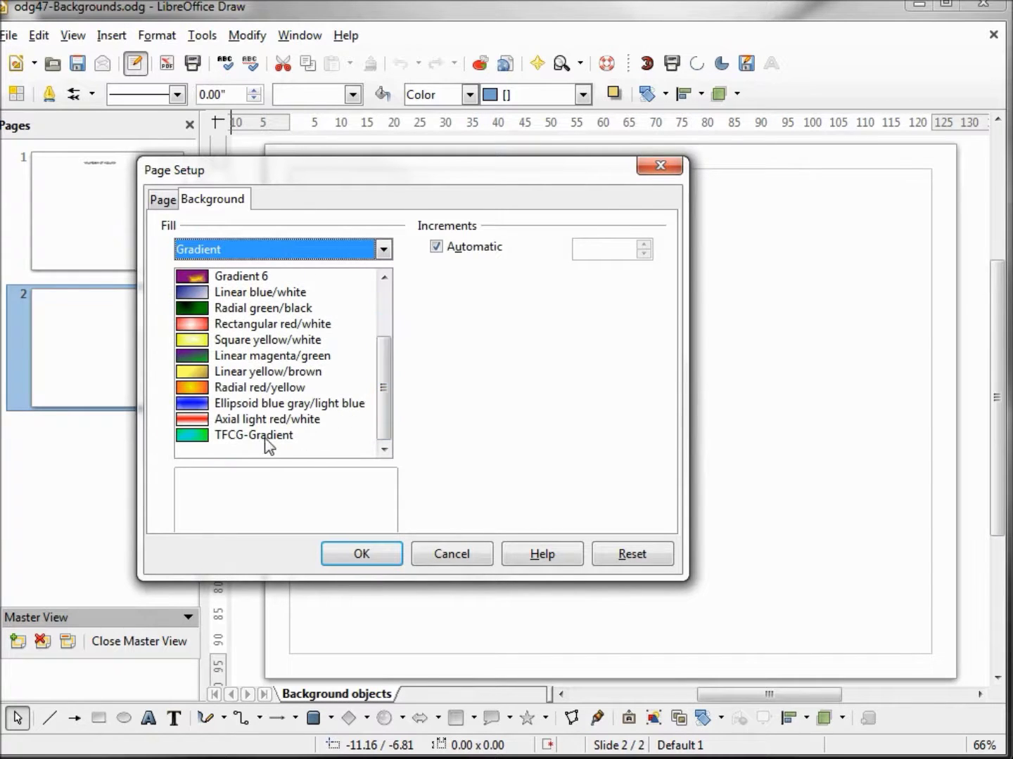
{"action": "left_click", "coordinate": [239, 435]}
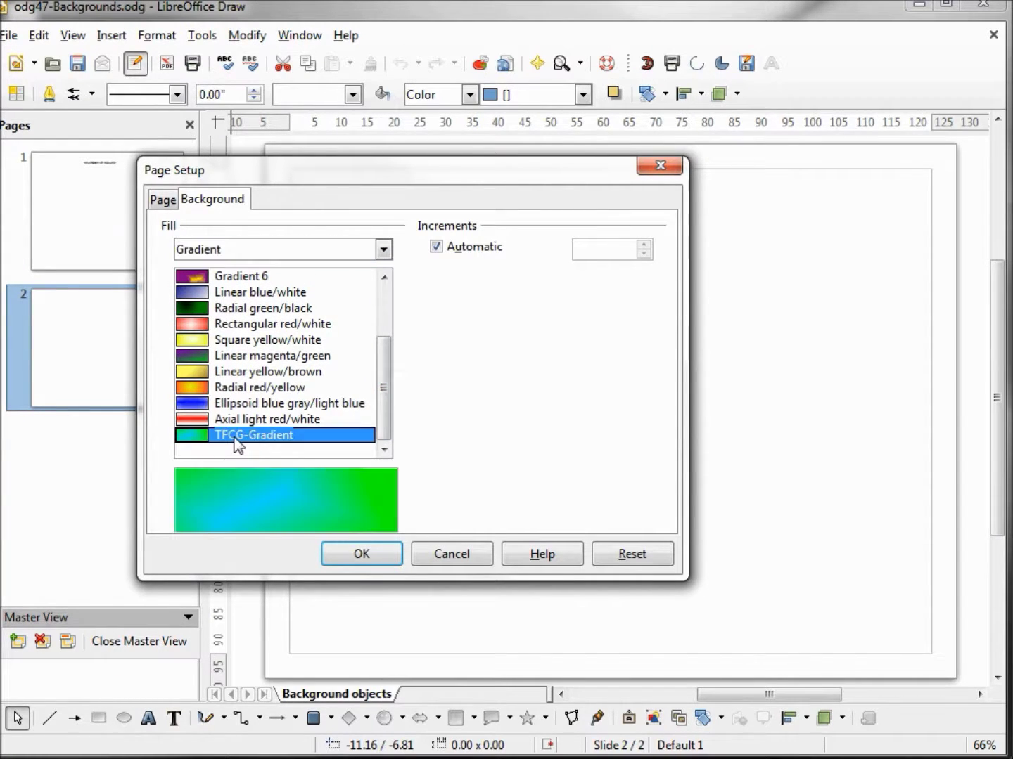
{"action": "left_click", "coordinate": [343, 549]}
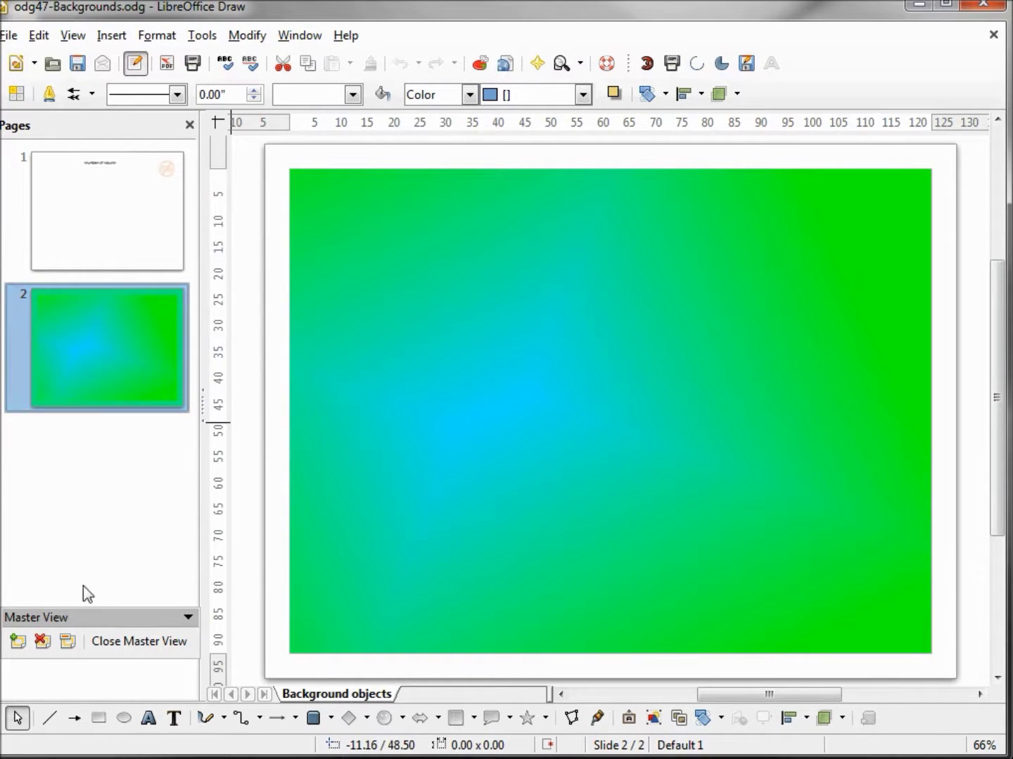
Step: Rename the master page to 'Green Gradient'
{"action": "left_click", "coordinate": [68, 643]}
{"action": "type", "text": "Green Gradient"}
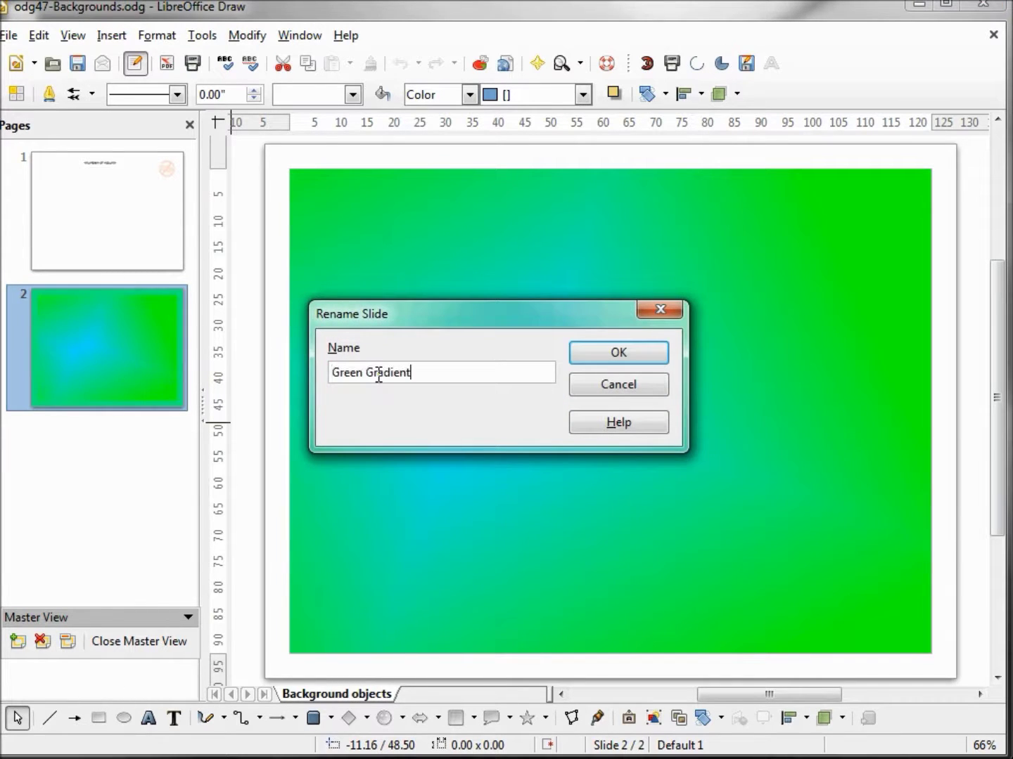
{"action": "left_click", "coordinate": [620, 357]}
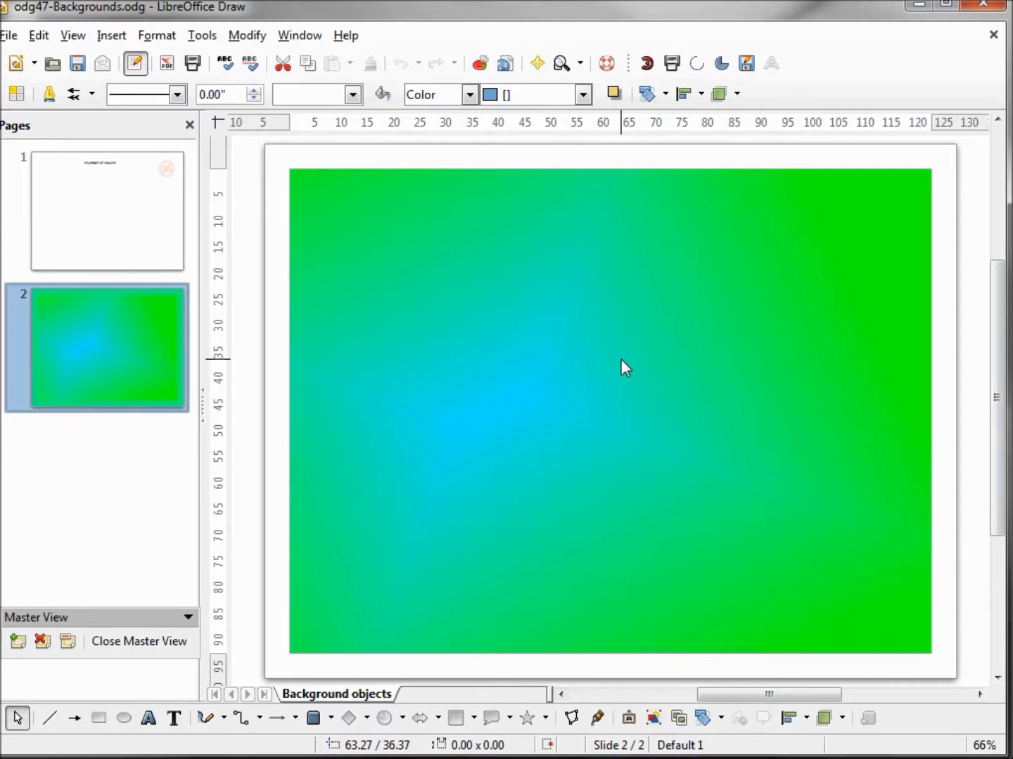
Step: Return to Normal view and display slide 3
{"action": "left_click", "coordinate": [71, 37]}
{"action": "left_click", "coordinate": [98, 61]}
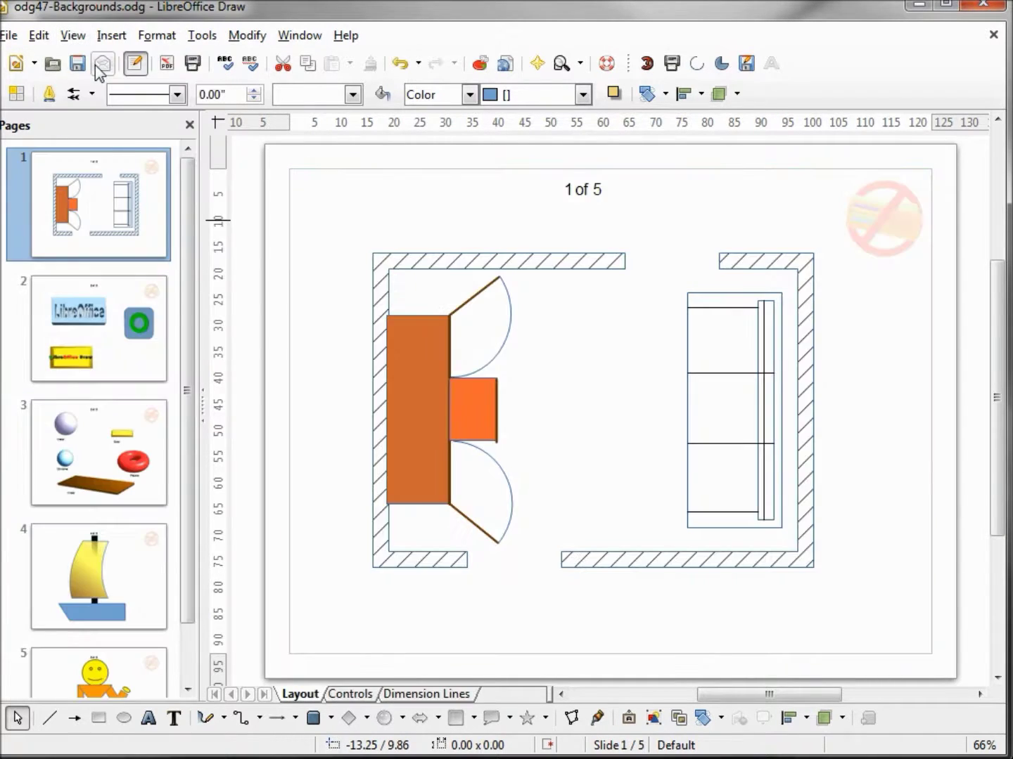
{"action": "left_click", "coordinate": [88, 474]}
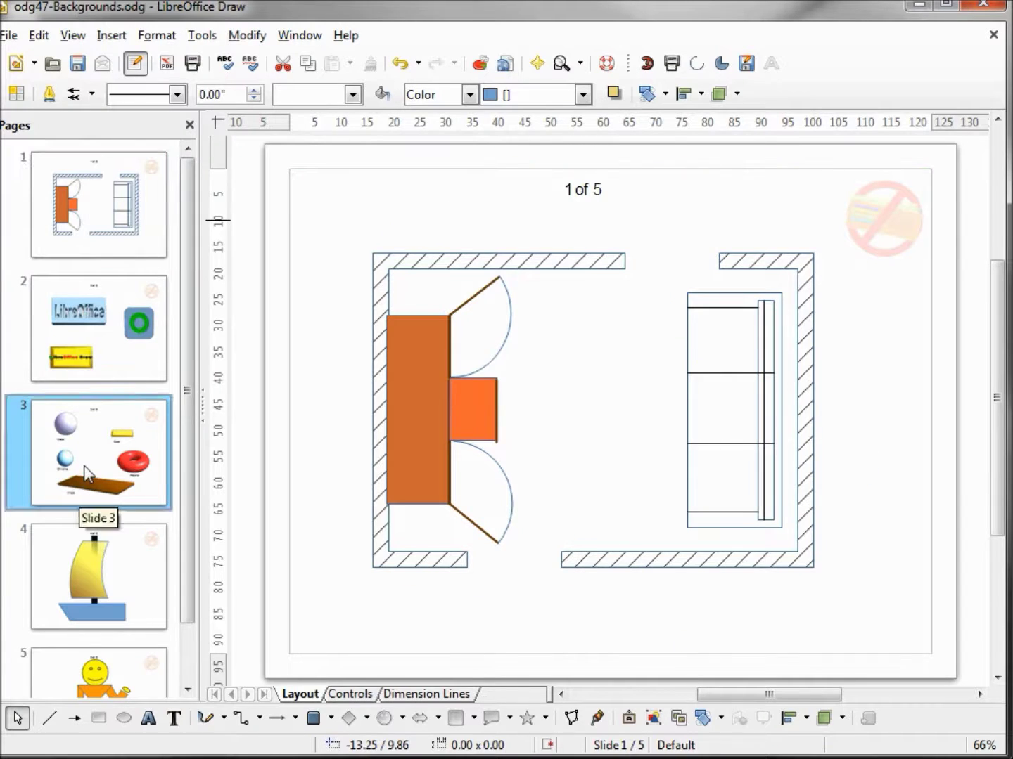
Step: Apply the Green Gradient master design to slide 3, then select slide 4
{"action": "right_click", "coordinate": [509, 227]}
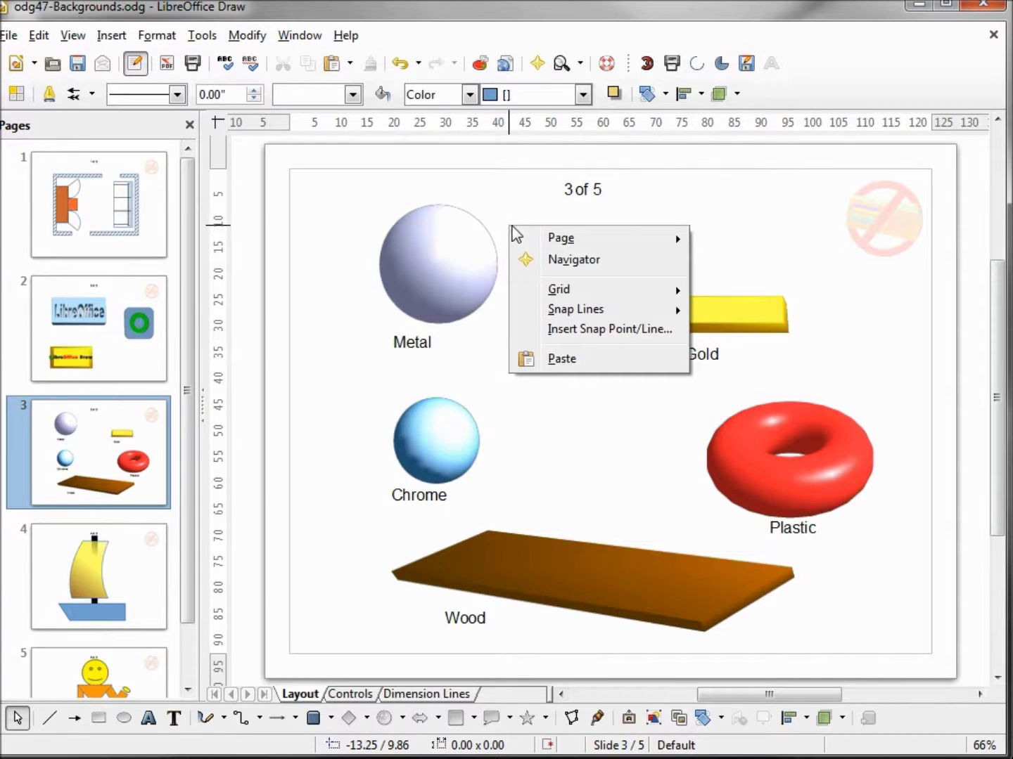
{"action": "mouse_move", "coordinate": [635, 244]}
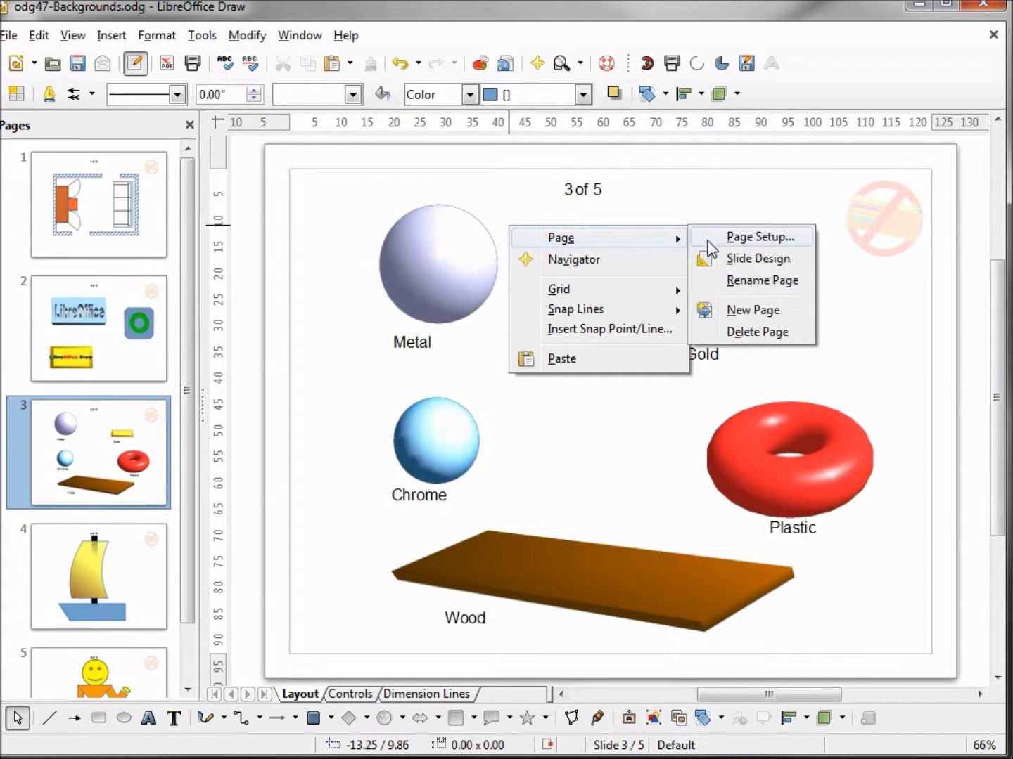
{"action": "left_click", "coordinate": [747, 260]}
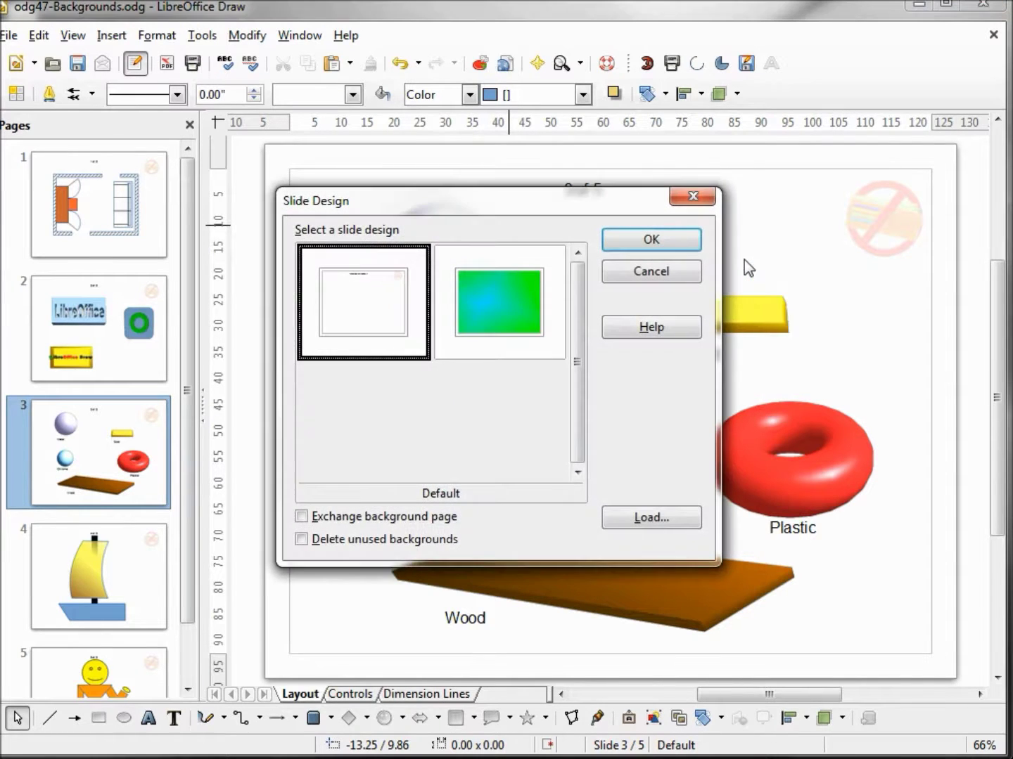
{"action": "left_click", "coordinate": [498, 302]}
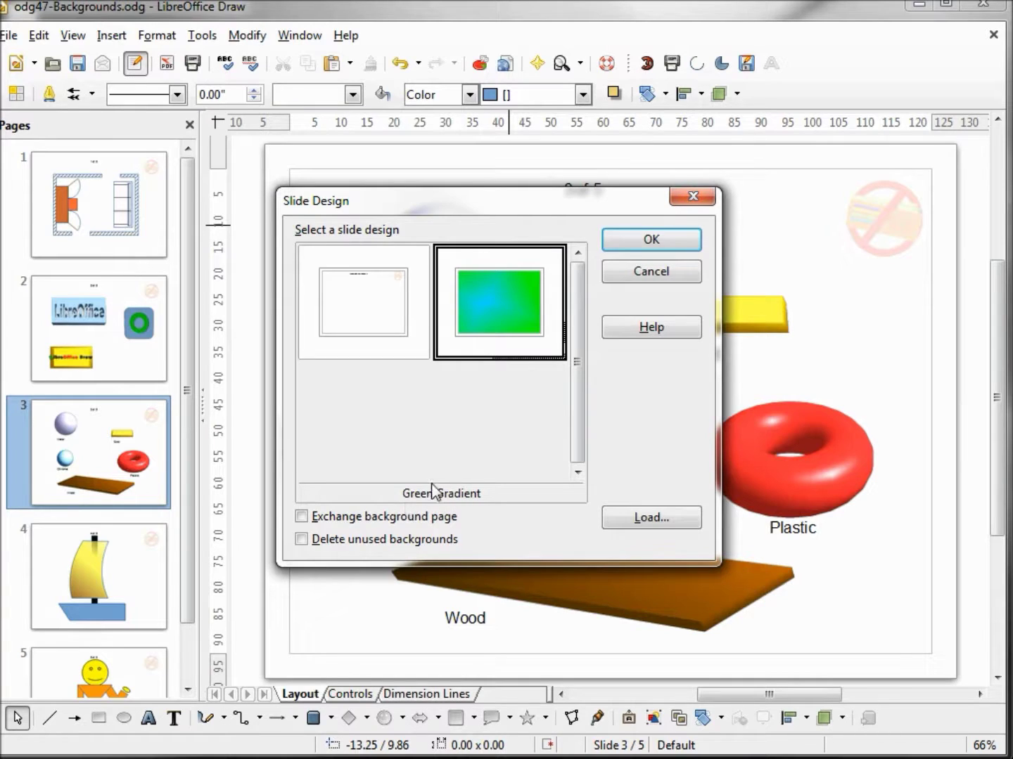
{"action": "left_click", "coordinate": [631, 243]}
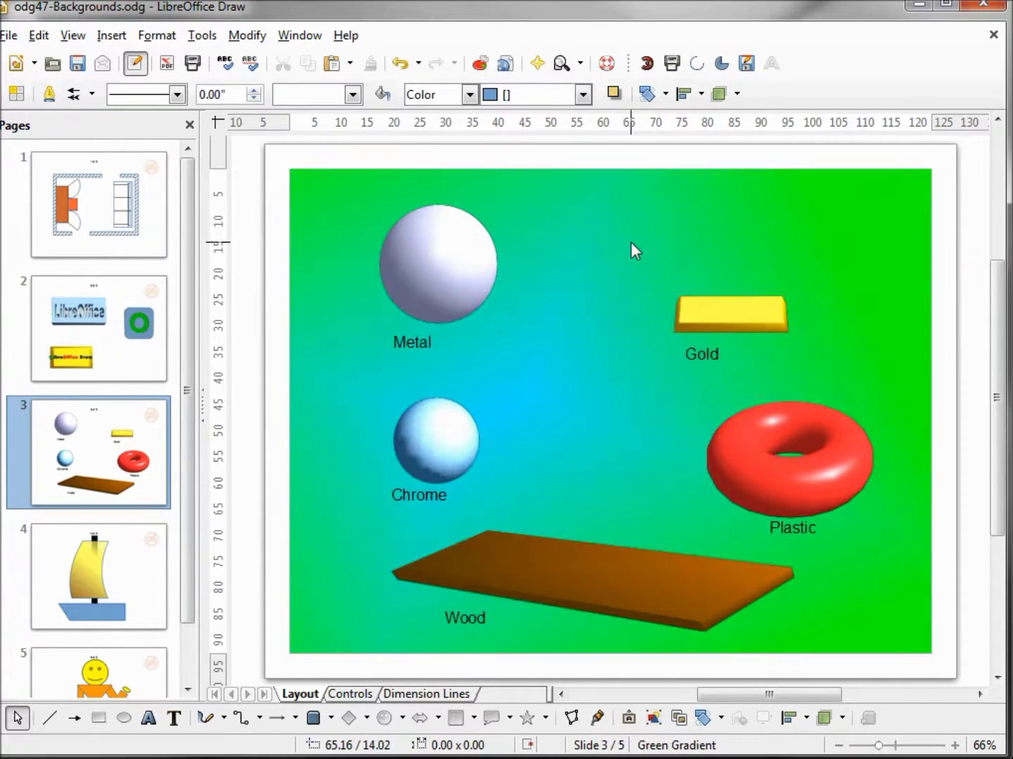
{"action": "left_click", "coordinate": [133, 575]}
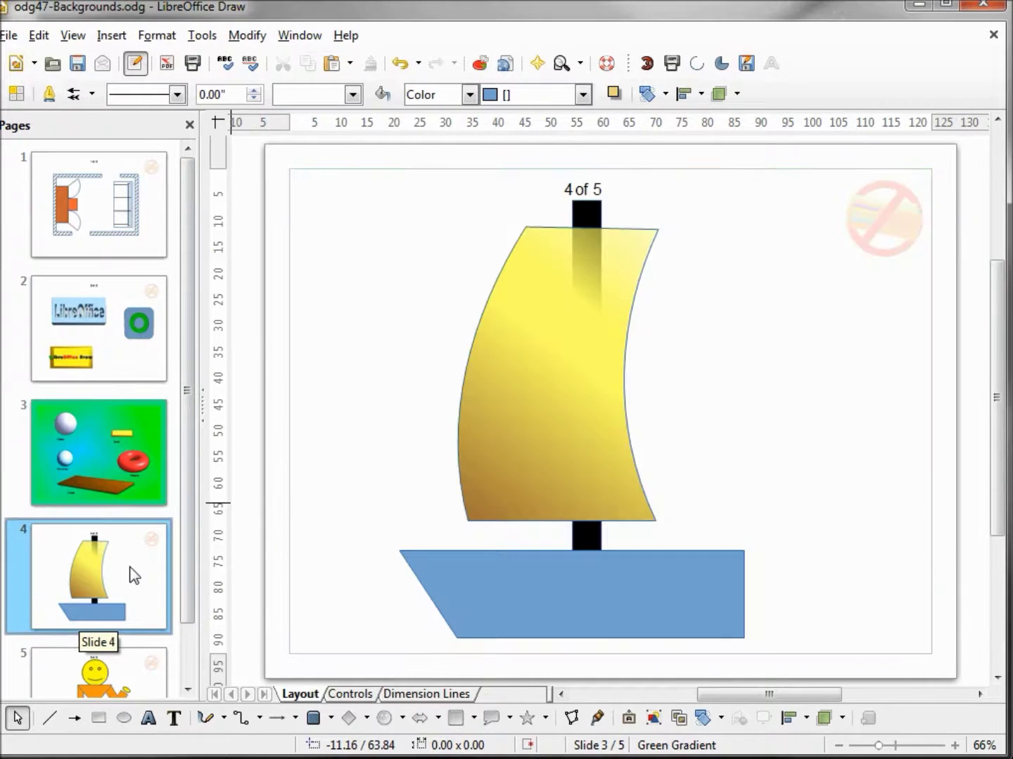
Step: Give slide 4 only a Rectangular red/white gradient page background
{"action": "left_click", "coordinate": [150, 35]}
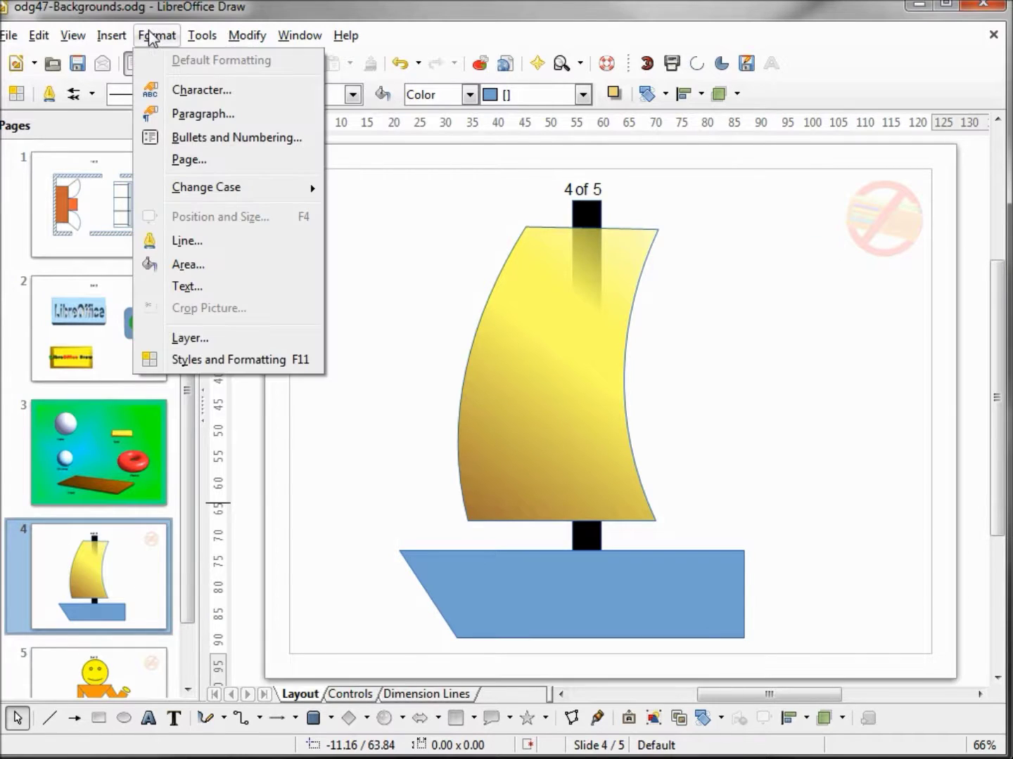
{"action": "left_click", "coordinate": [209, 161]}
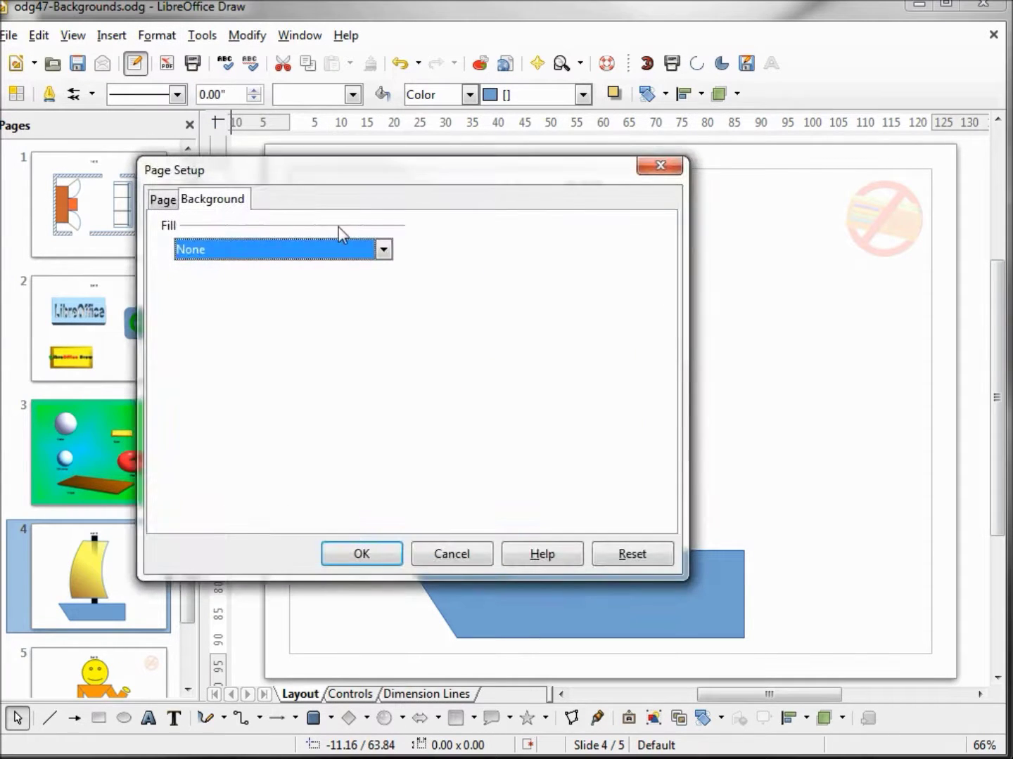
{"action": "left_click", "coordinate": [383, 250]}
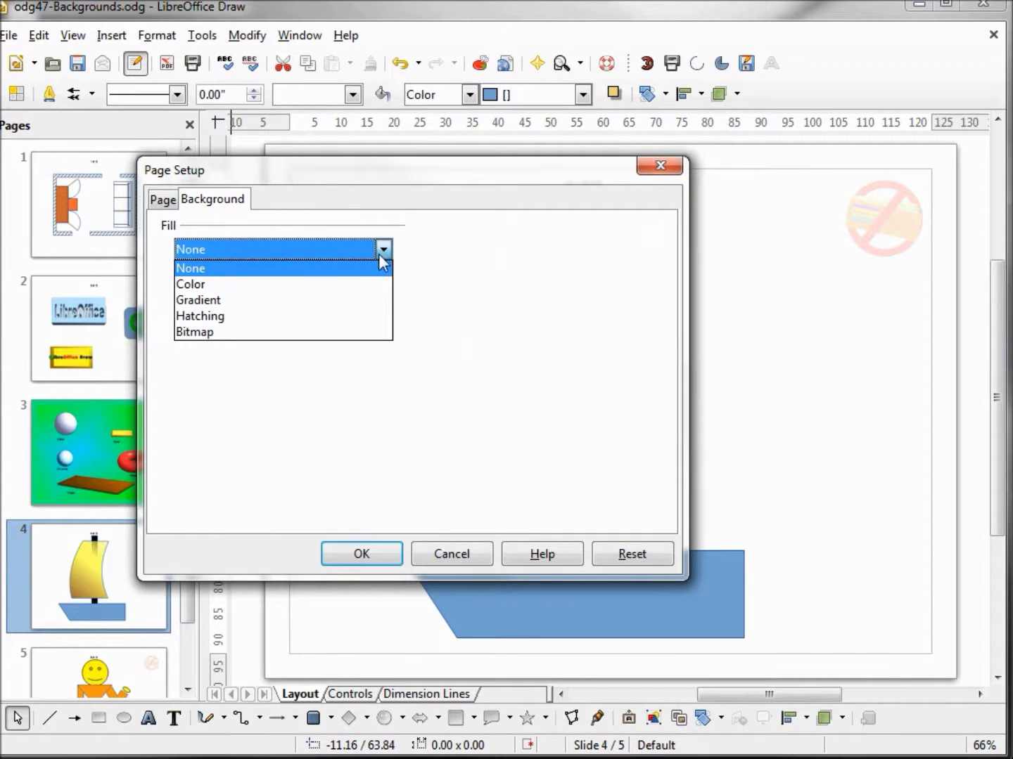
{"action": "left_click", "coordinate": [364, 305]}
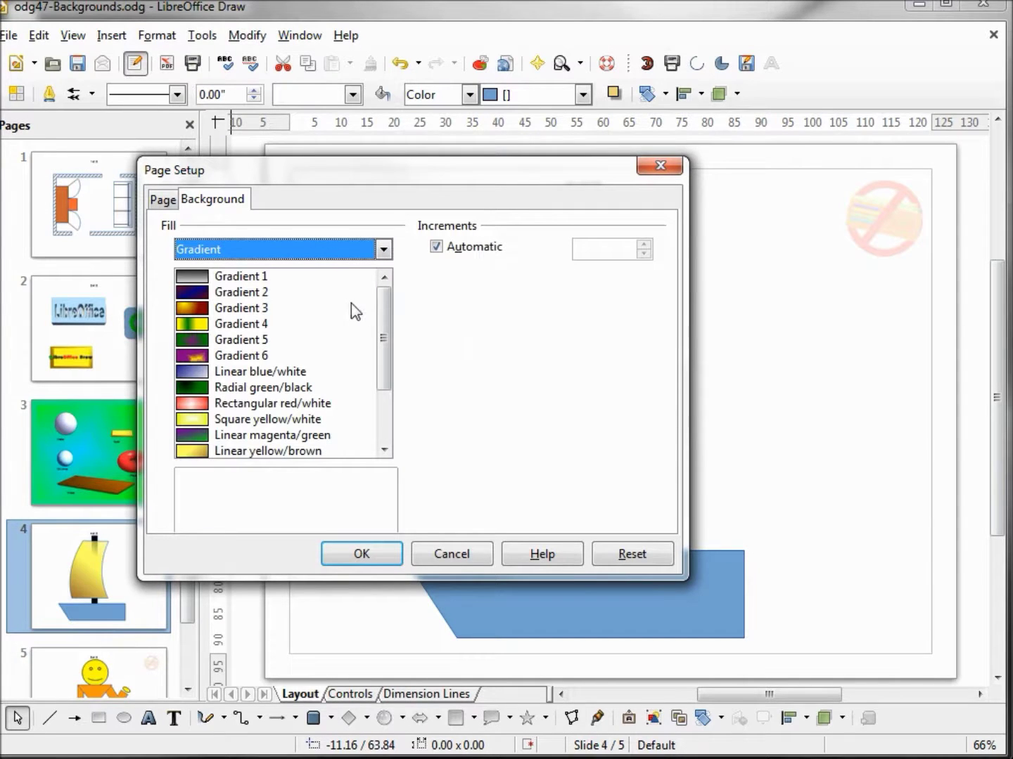
{"action": "left_click", "coordinate": [256, 409]}
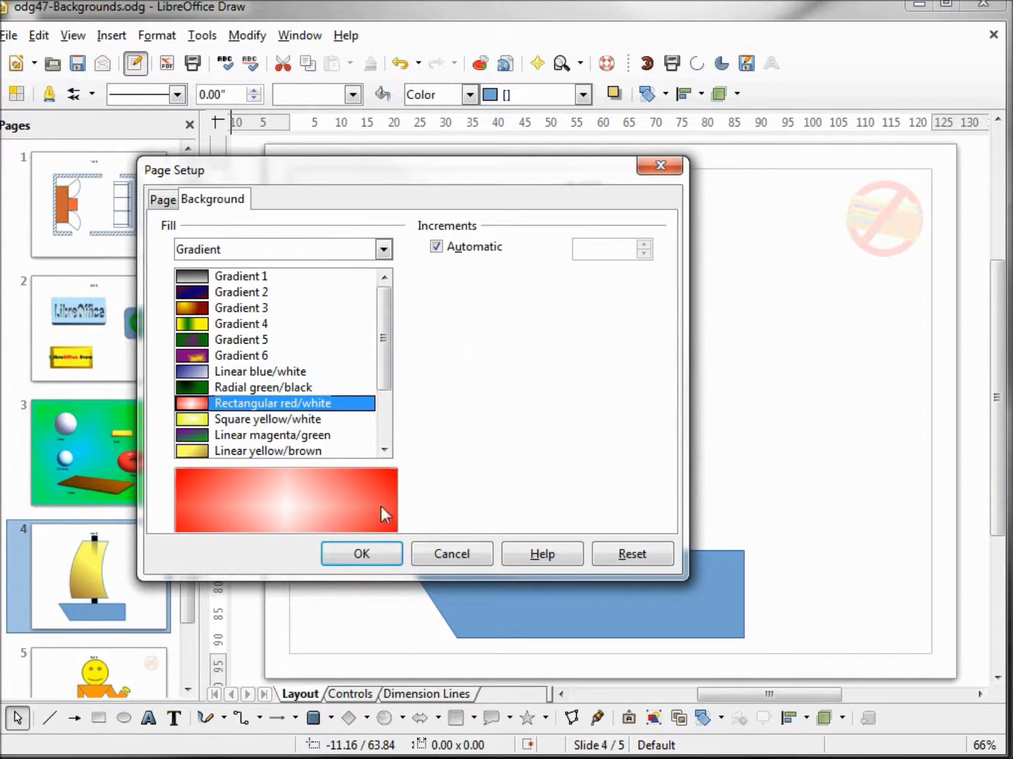
{"action": "left_click", "coordinate": [361, 555]}
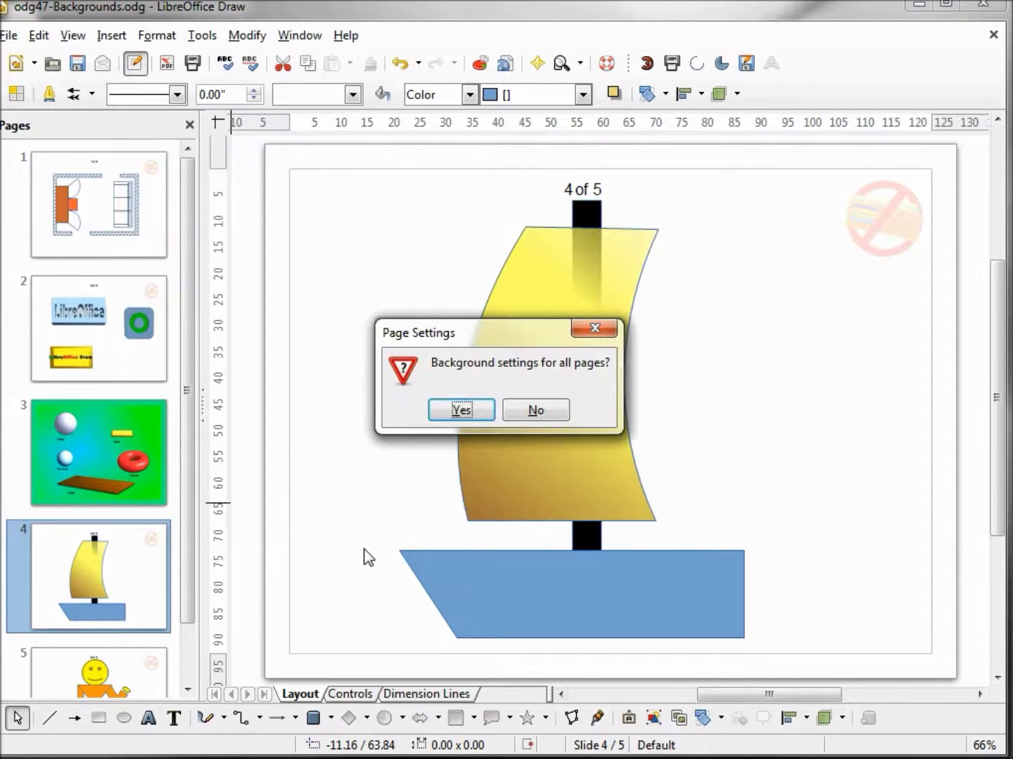
{"action": "left_click", "coordinate": [529, 411]}
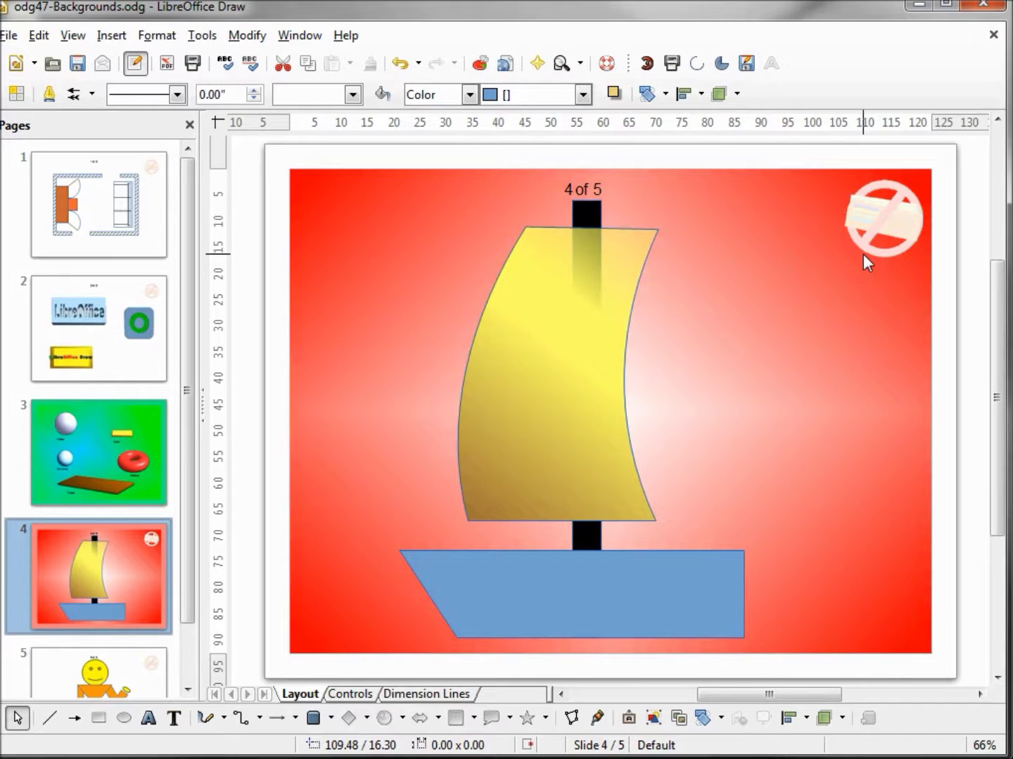
Step: Switch slide 4 to the Green Gradient master in the Slide Design dialog
{"action": "right_click", "coordinate": [672, 200]}
{"action": "mouse_move", "coordinate": [748, 212]}
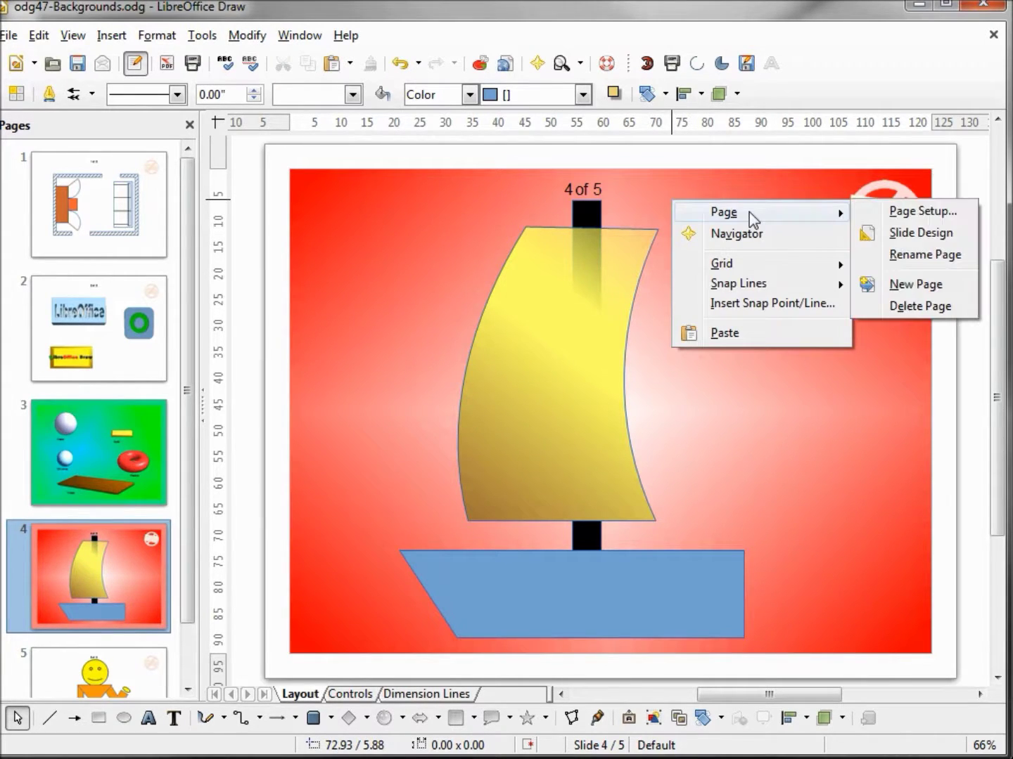
{"action": "left_click", "coordinate": [904, 243]}
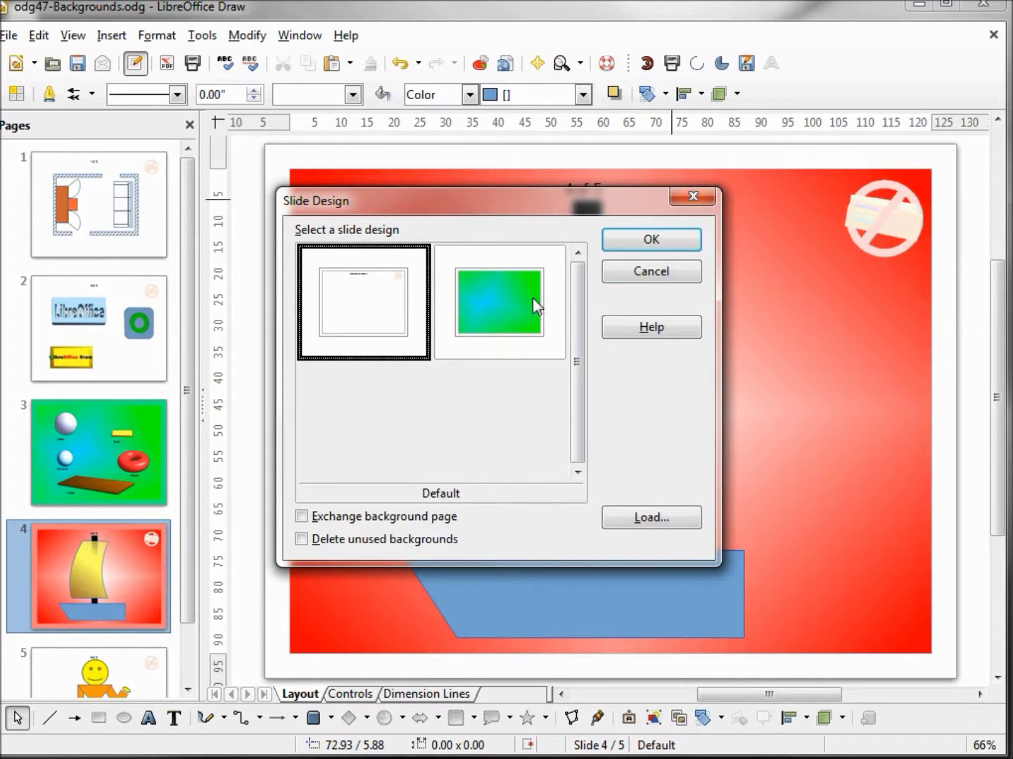
{"action": "left_click", "coordinate": [513, 298]}
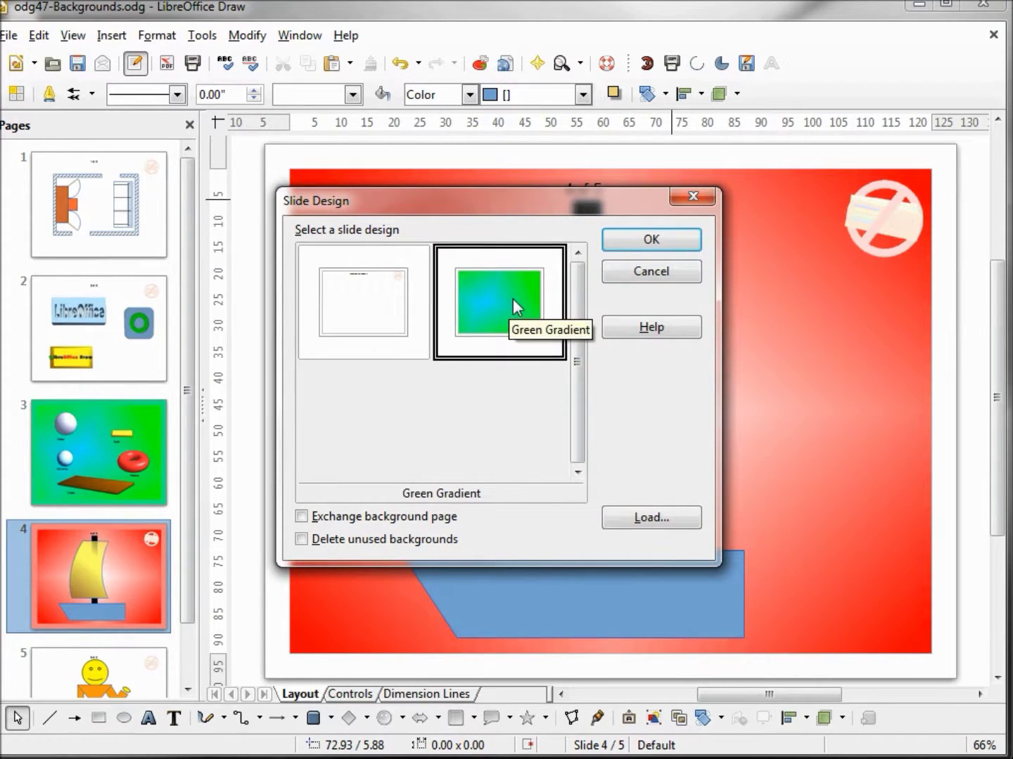
{"action": "left_click", "coordinate": [654, 240]}
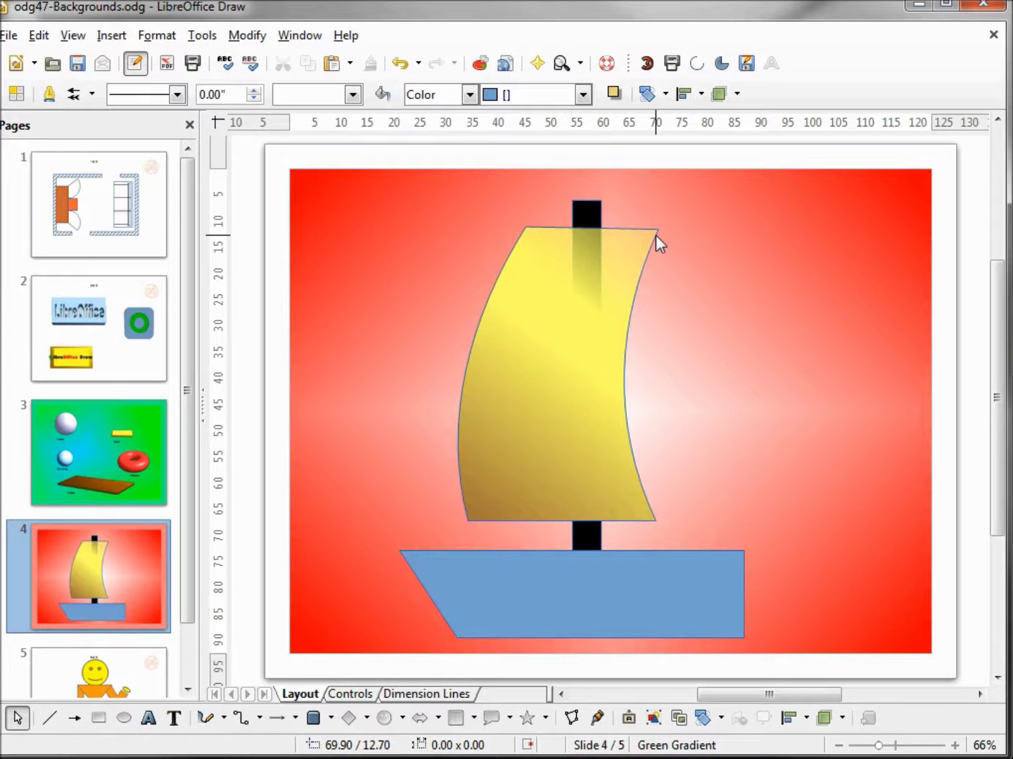
Step: Set slide 4's own page background fill to None, for this slide only
{"action": "left_click", "coordinate": [157, 35]}
{"action": "left_click", "coordinate": [197, 161]}
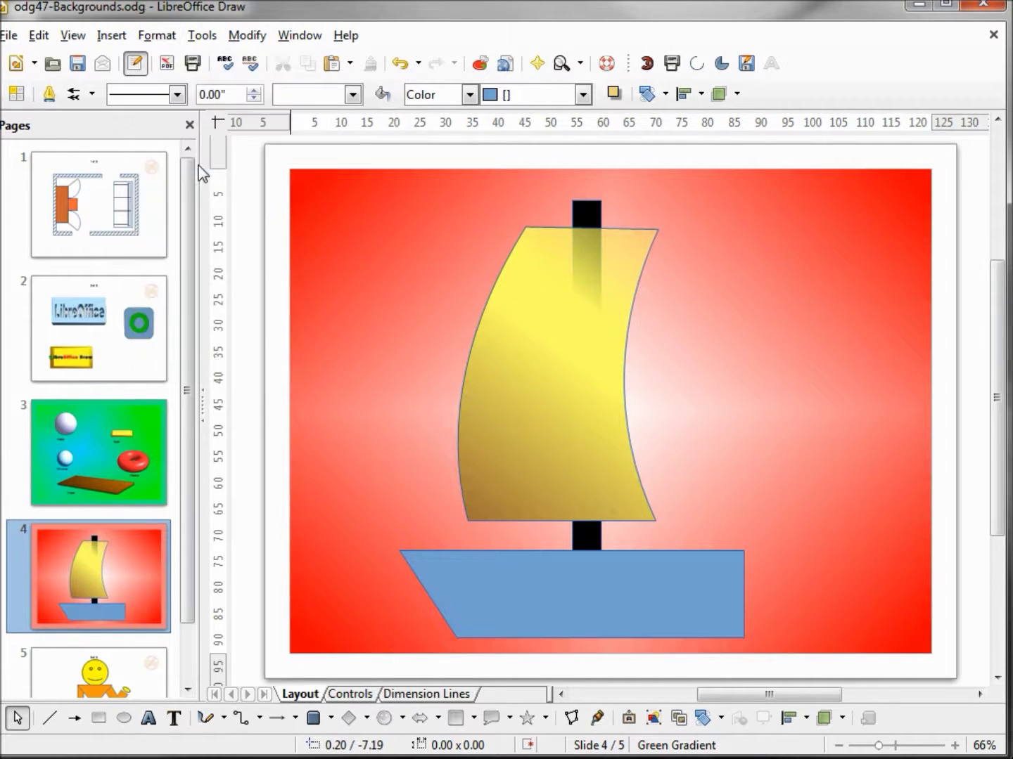
{"action": "left_click", "coordinate": [383, 250]}
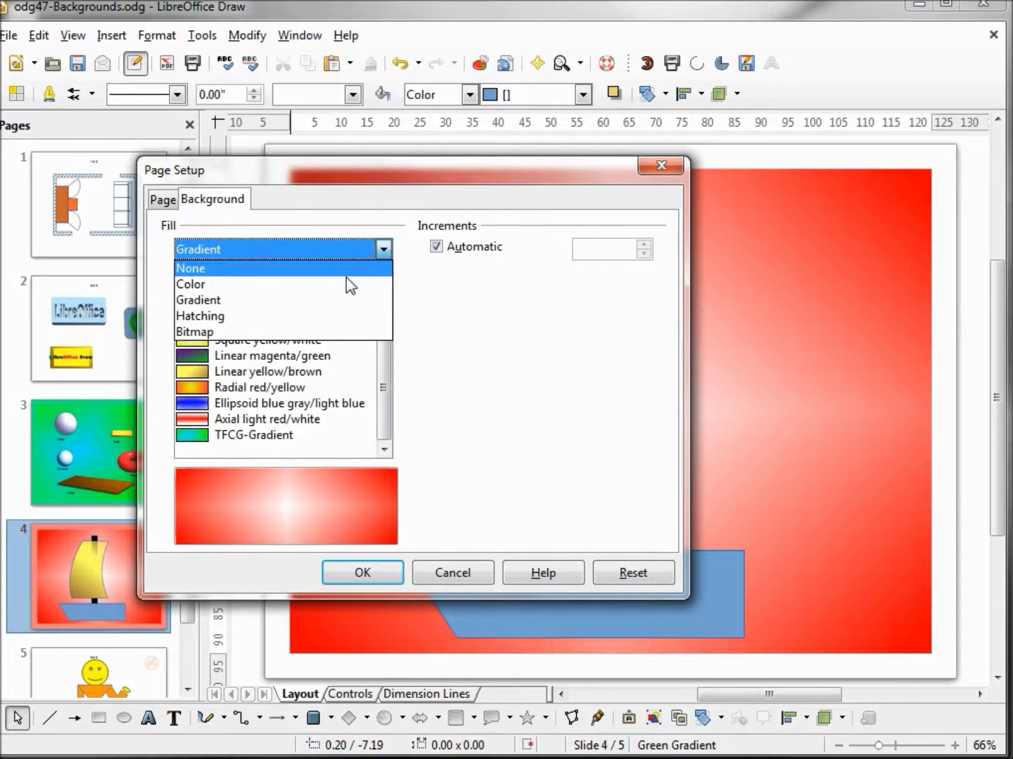
{"action": "left_click", "coordinate": [346, 274]}
{"action": "left_click", "coordinate": [370, 572]}
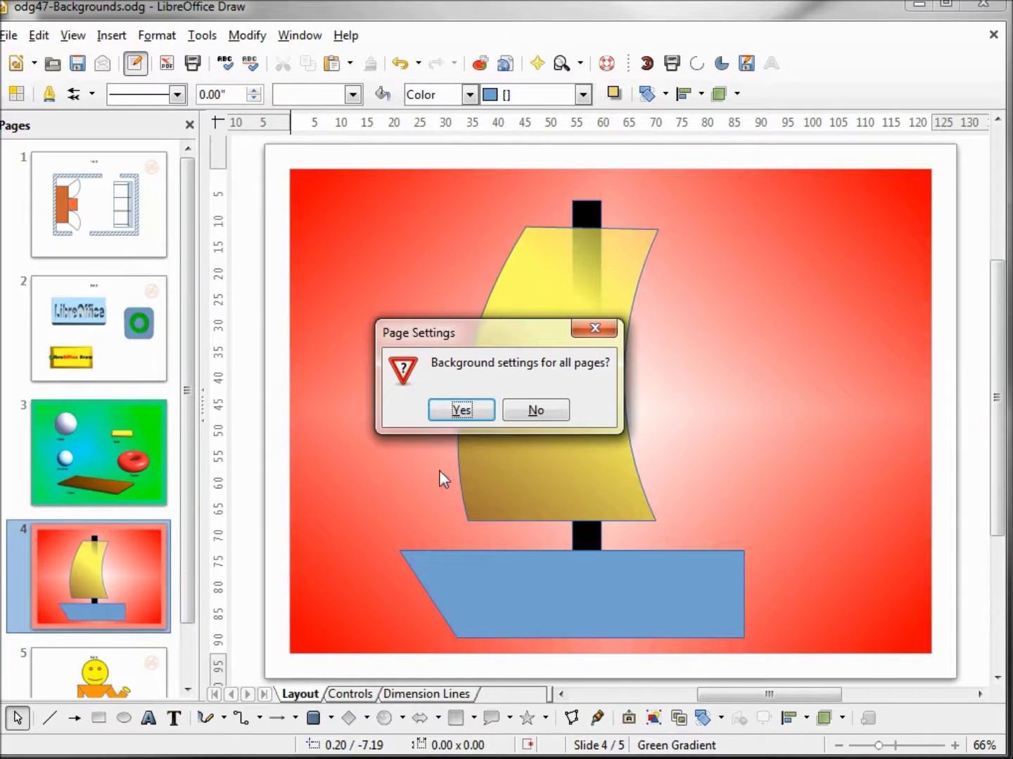
{"action": "left_click", "coordinate": [534, 409]}
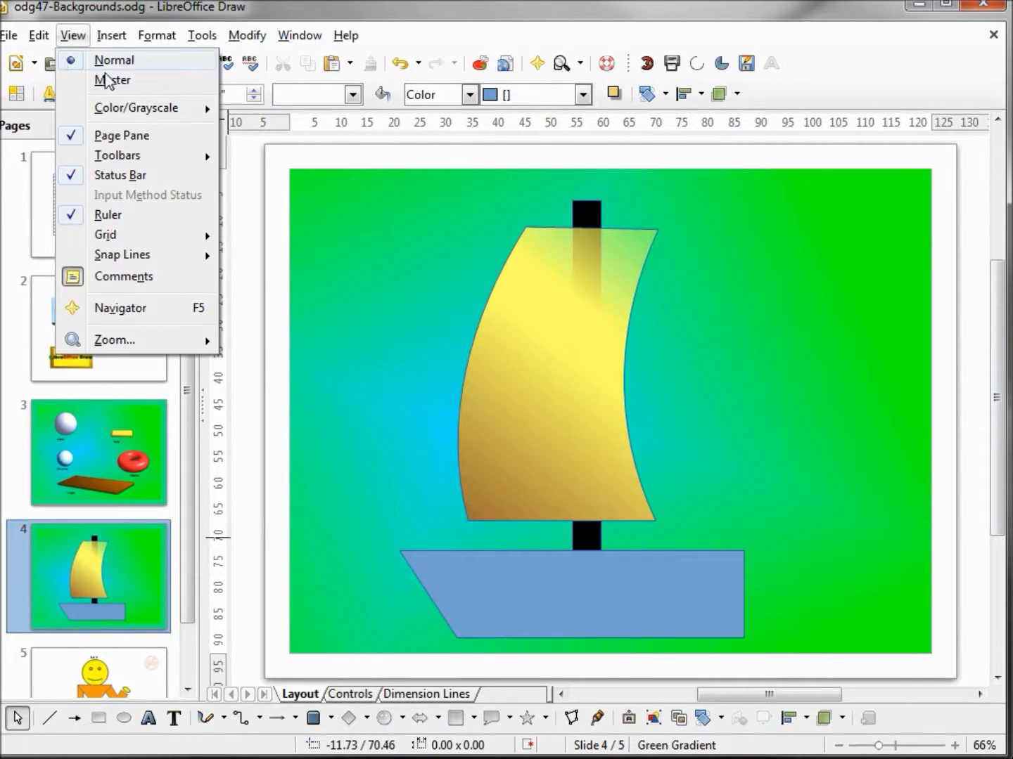
Step: In Master view, add a new master page and select master 3
{"action": "left_click", "coordinate": [111, 79]}
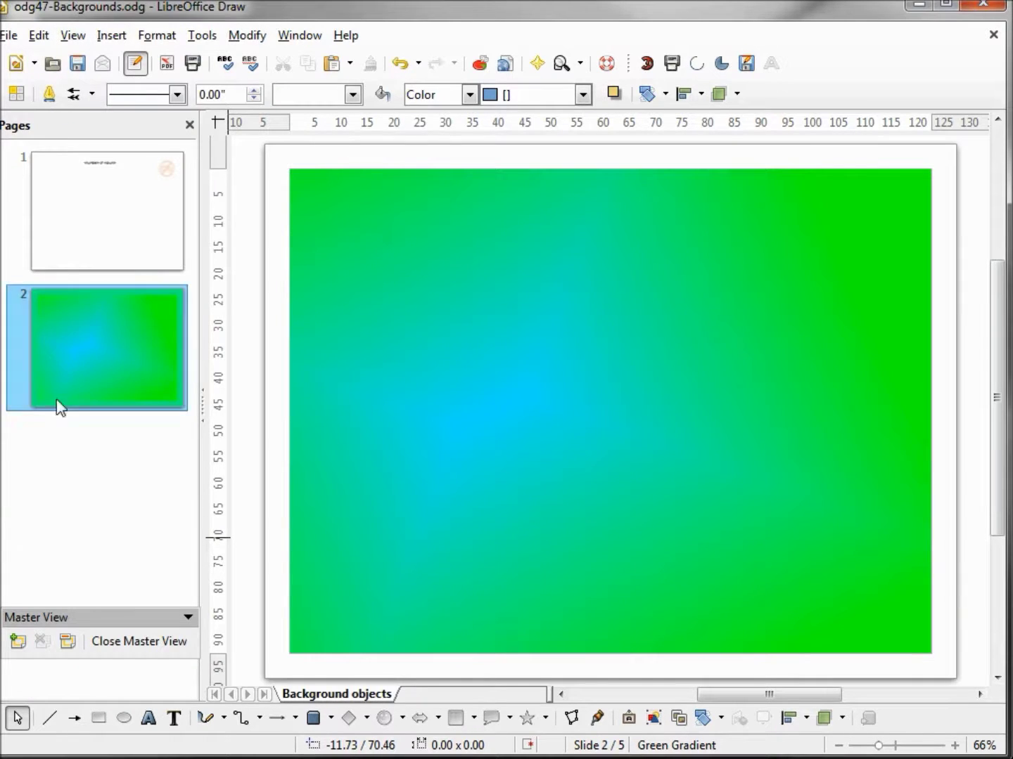
{"action": "left_click", "coordinate": [17, 642]}
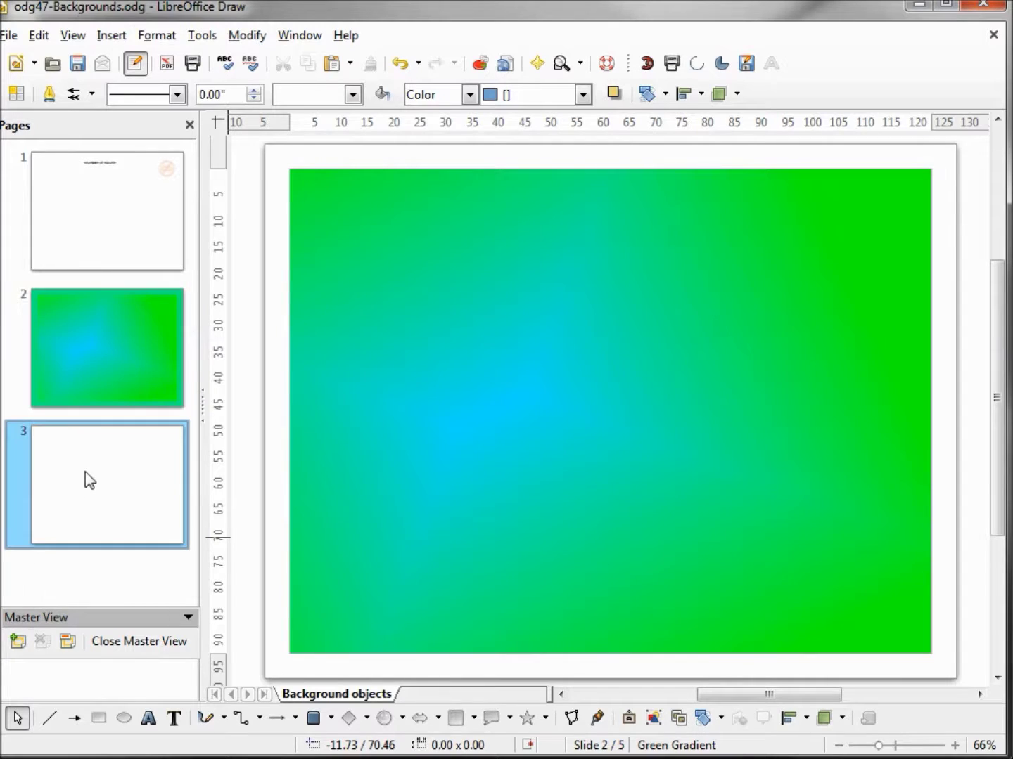
{"action": "left_click", "coordinate": [90, 482]}
Step: Give master page 3 a Blue triple 90 degrees hatching background
{"action": "left_click", "coordinate": [166, 38]}
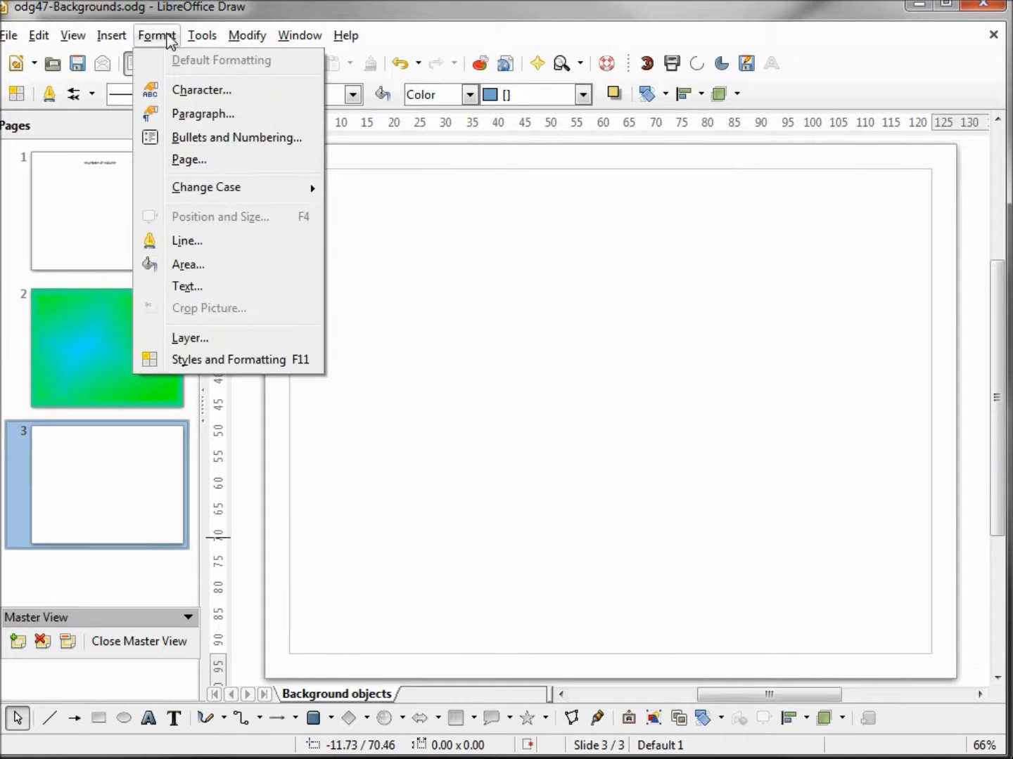
{"action": "left_click", "coordinate": [199, 162]}
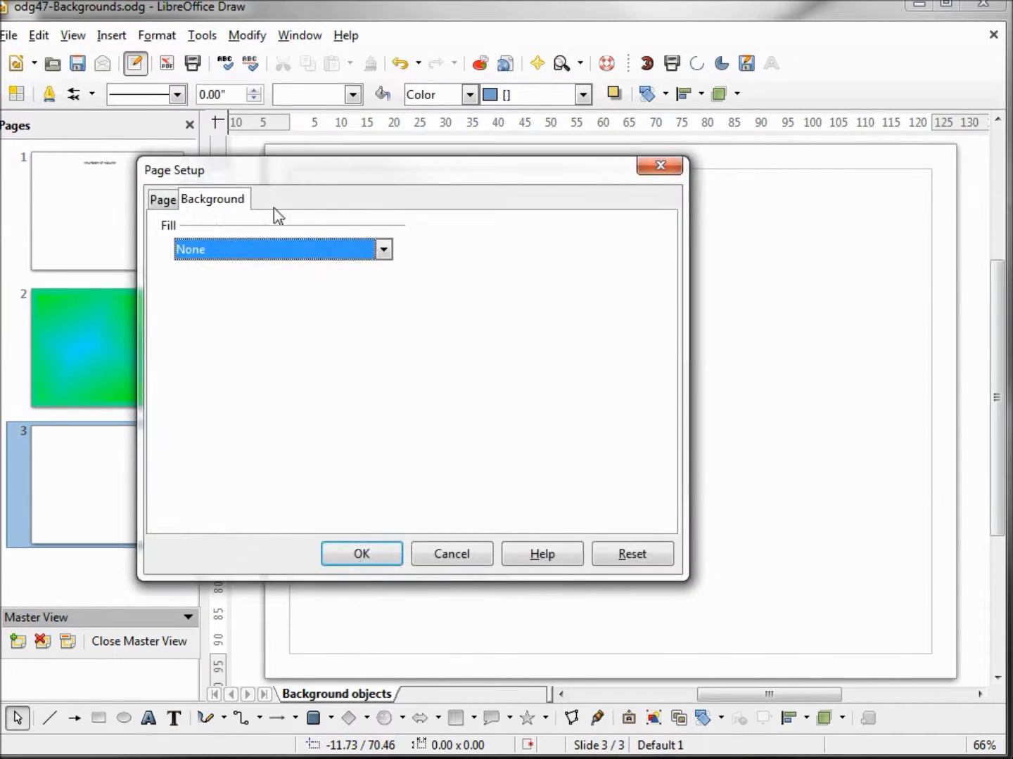
{"action": "left_click", "coordinate": [381, 253]}
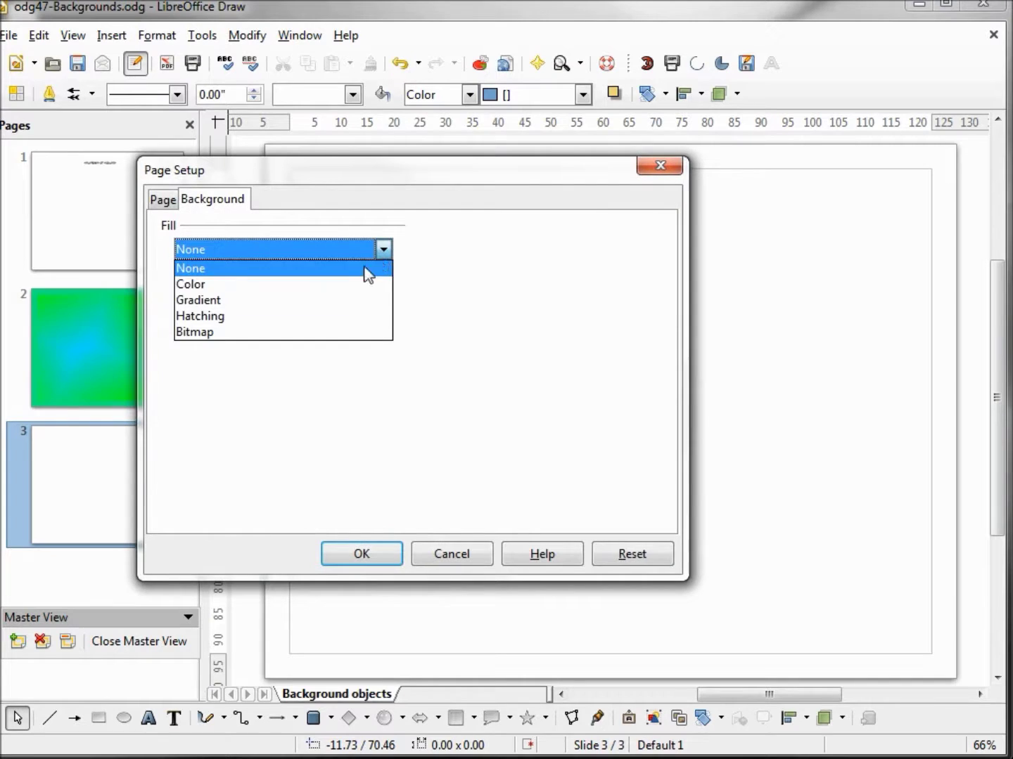
{"action": "left_click", "coordinate": [336, 317]}
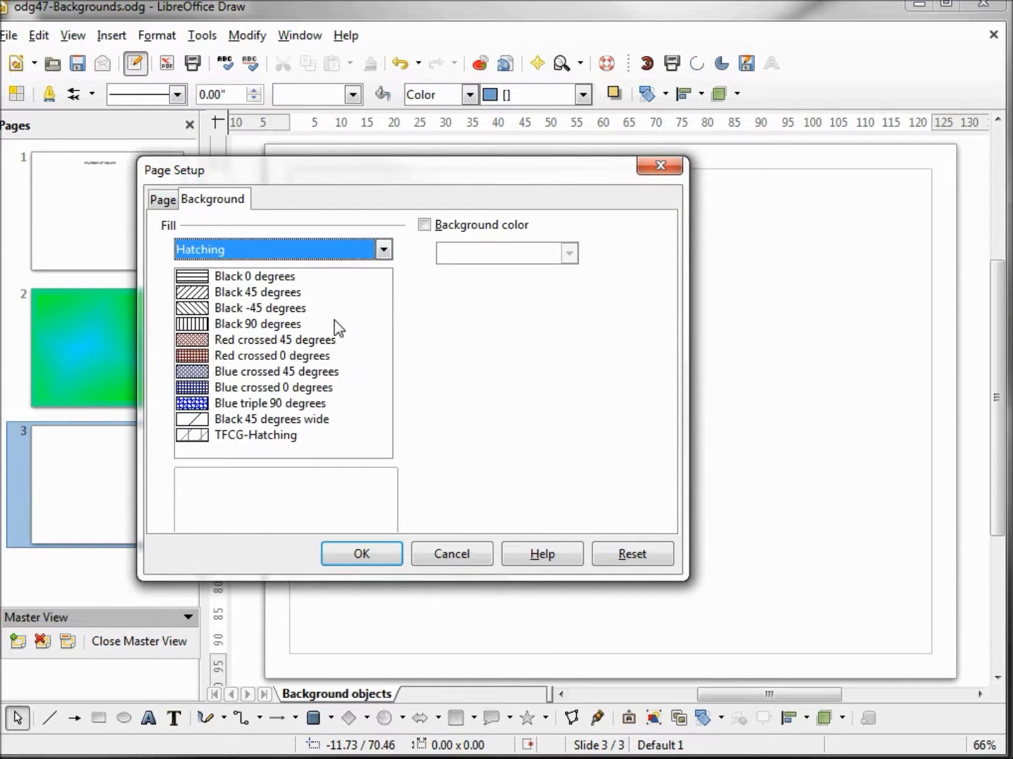
{"action": "left_click", "coordinate": [284, 404]}
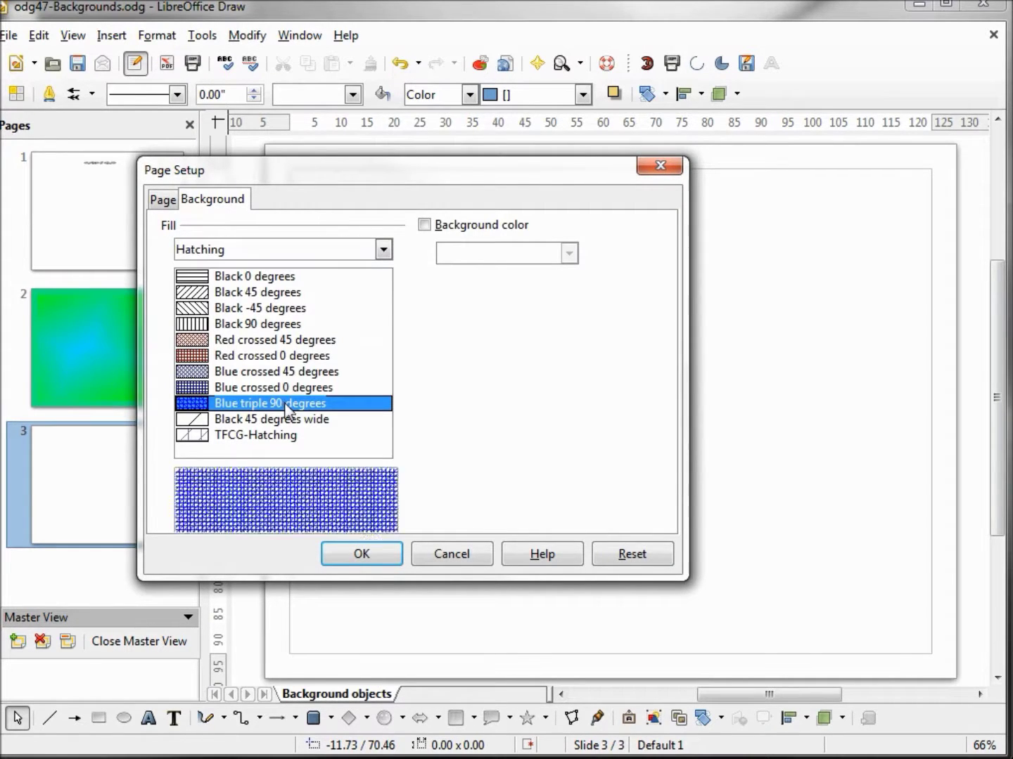
{"action": "left_click", "coordinate": [362, 554]}
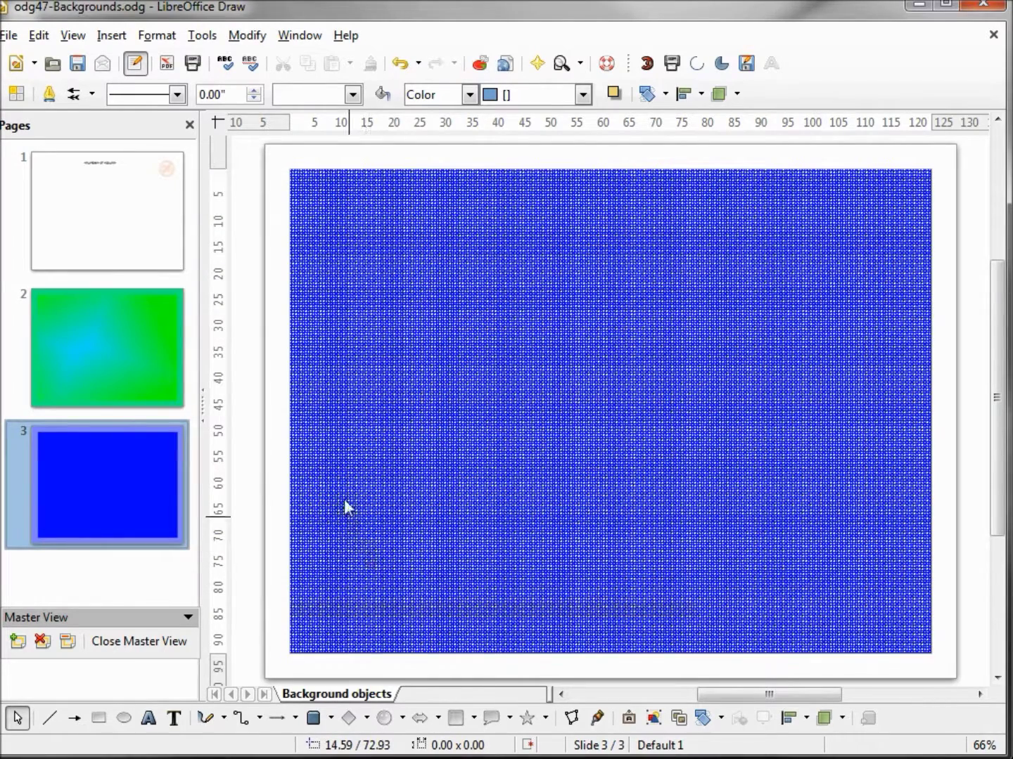
Step: Return to Normal view and display slide 2
{"action": "left_click", "coordinate": [73, 35]}
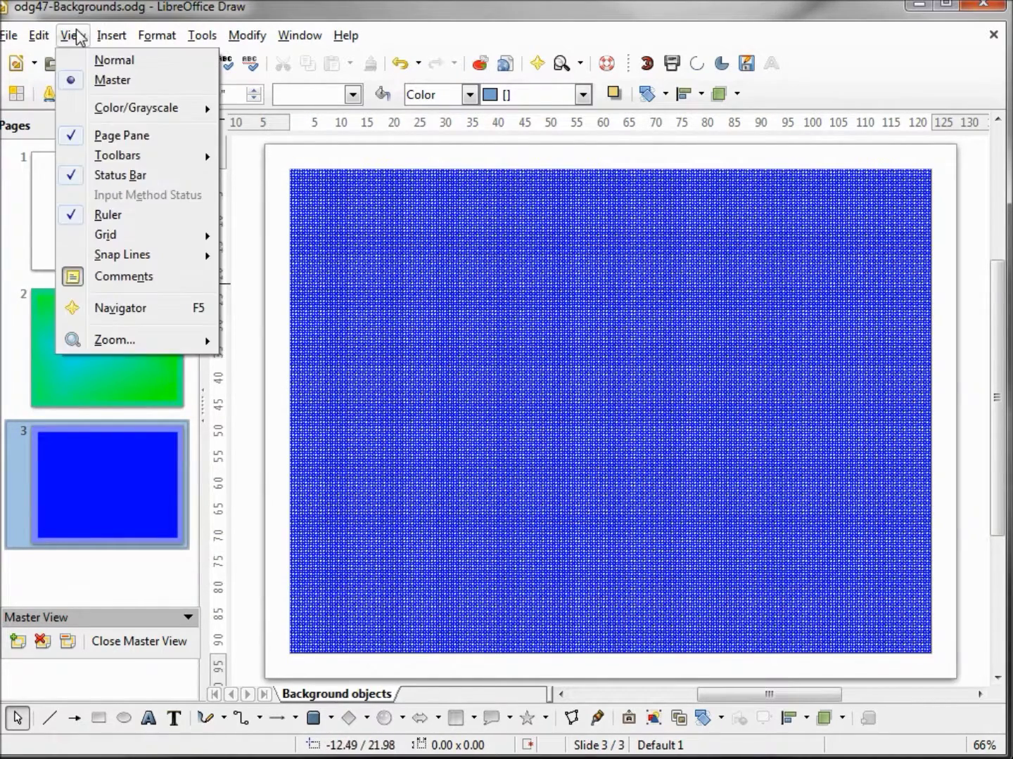
{"action": "left_click", "coordinate": [112, 60]}
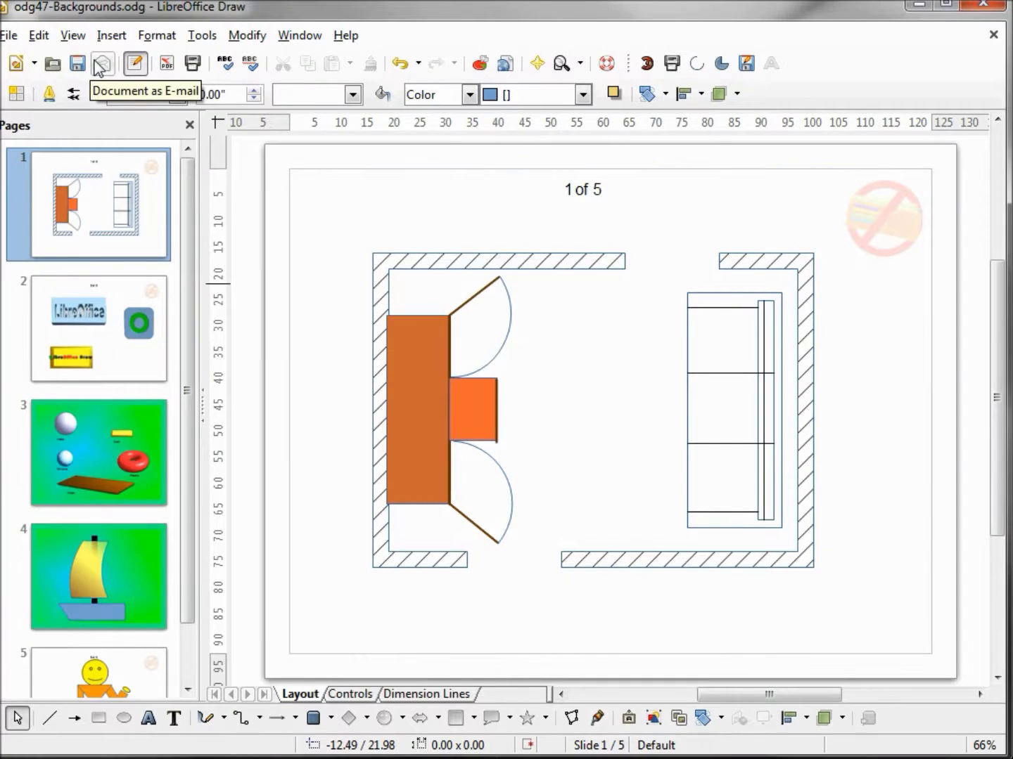
{"action": "left_click", "coordinate": [103, 324]}
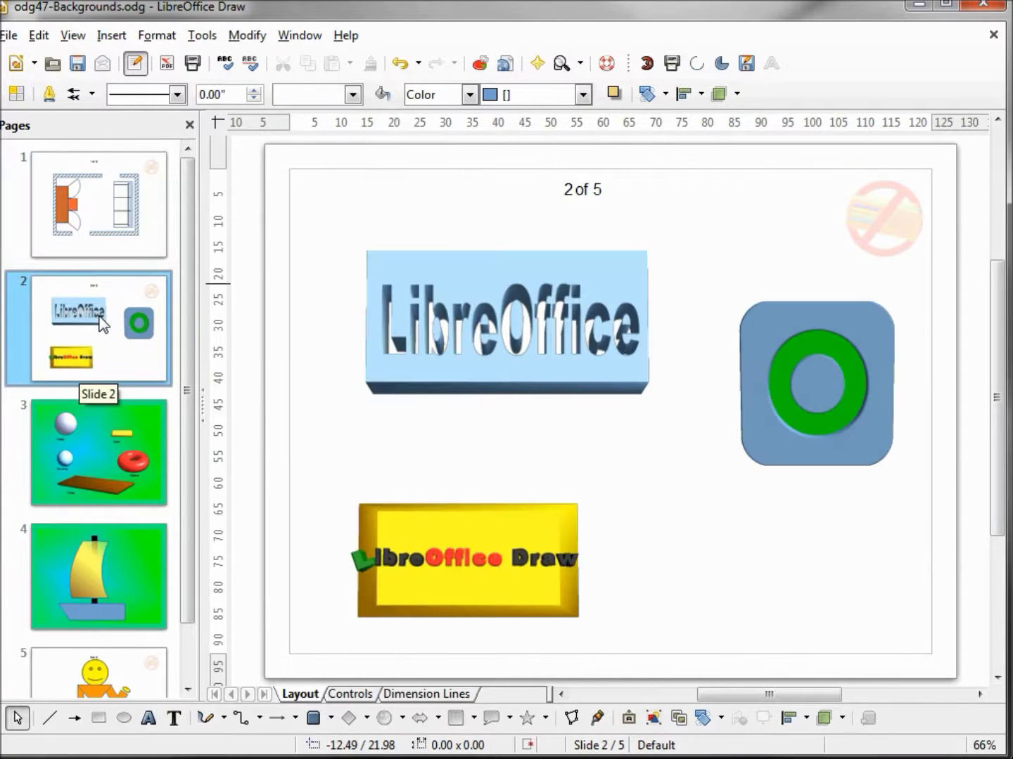
Step: Assign the Default 1 master to slide 2 with Exchange background page ticked
{"action": "right_click", "coordinate": [638, 223]}
{"action": "mouse_move", "coordinate": [710, 243]}
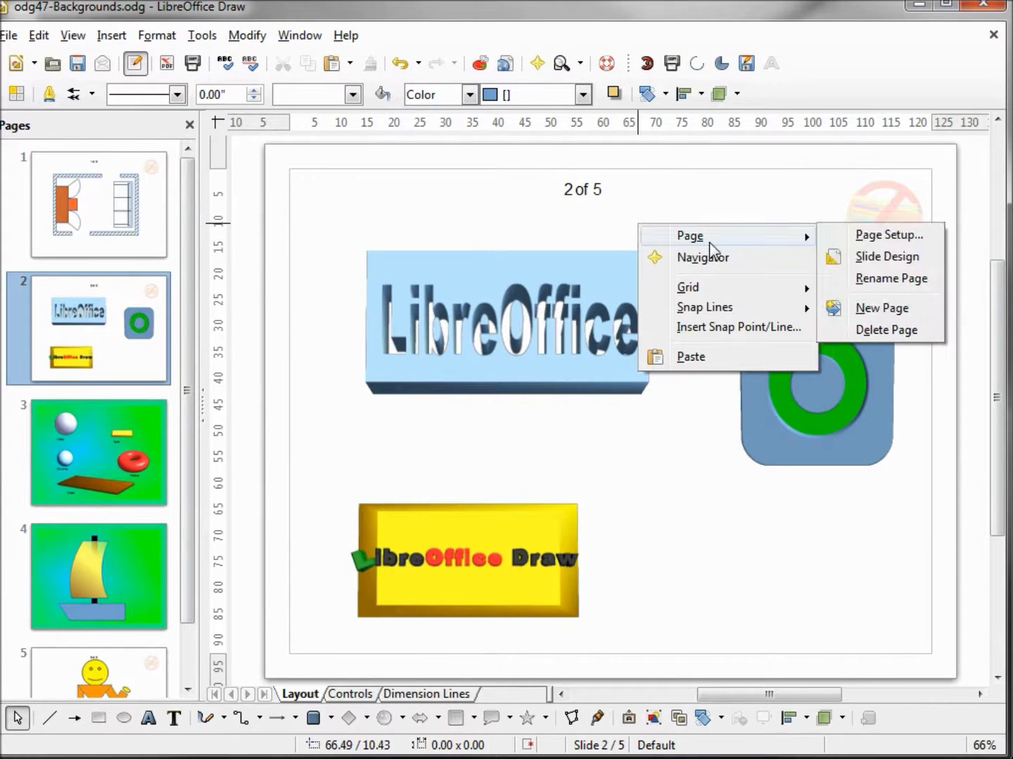
{"action": "left_click", "coordinate": [873, 261]}
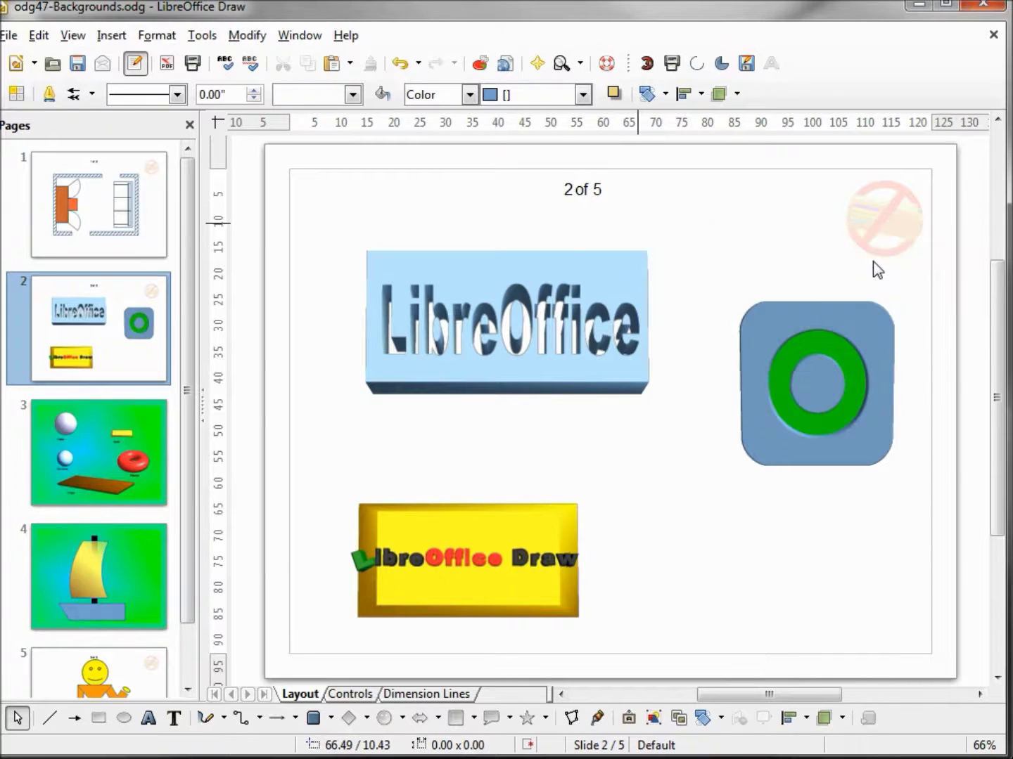
{"action": "left_click", "coordinate": [370, 420]}
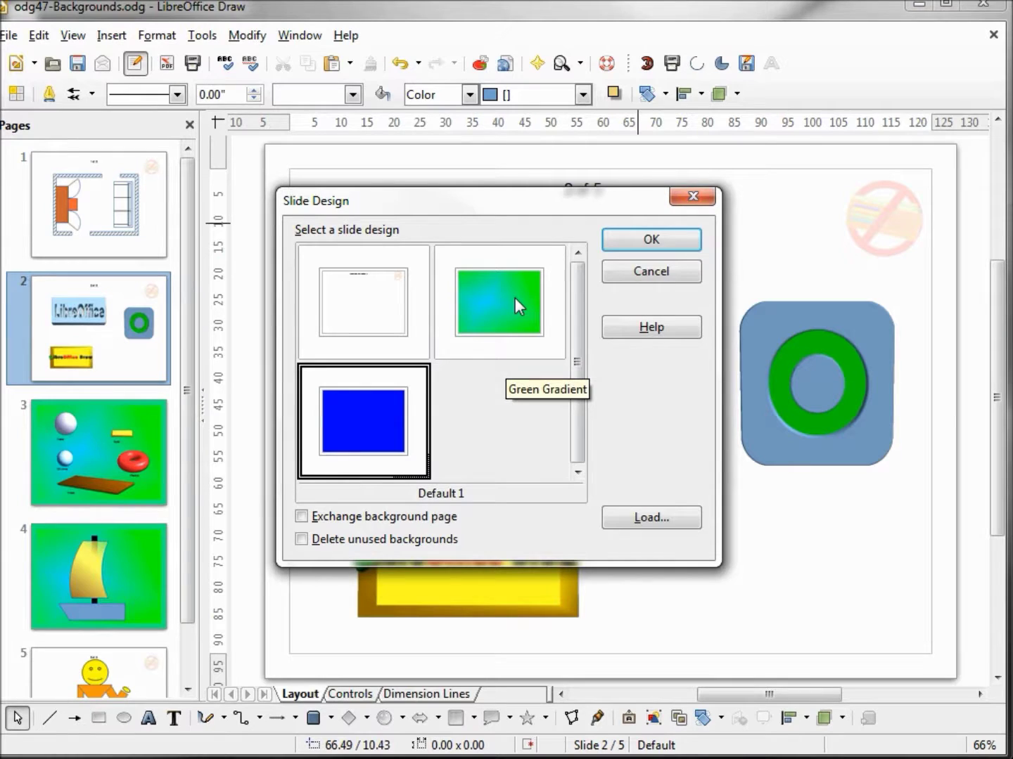
{"action": "left_click", "coordinate": [301, 518]}
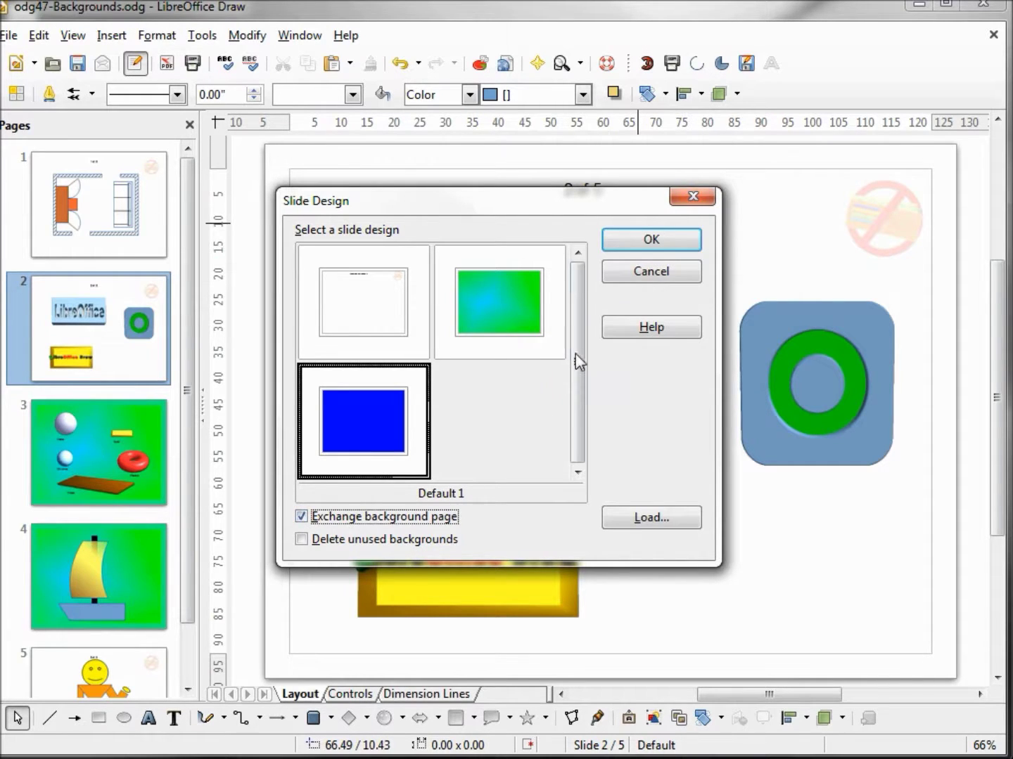
{"action": "left_click", "coordinate": [640, 243]}
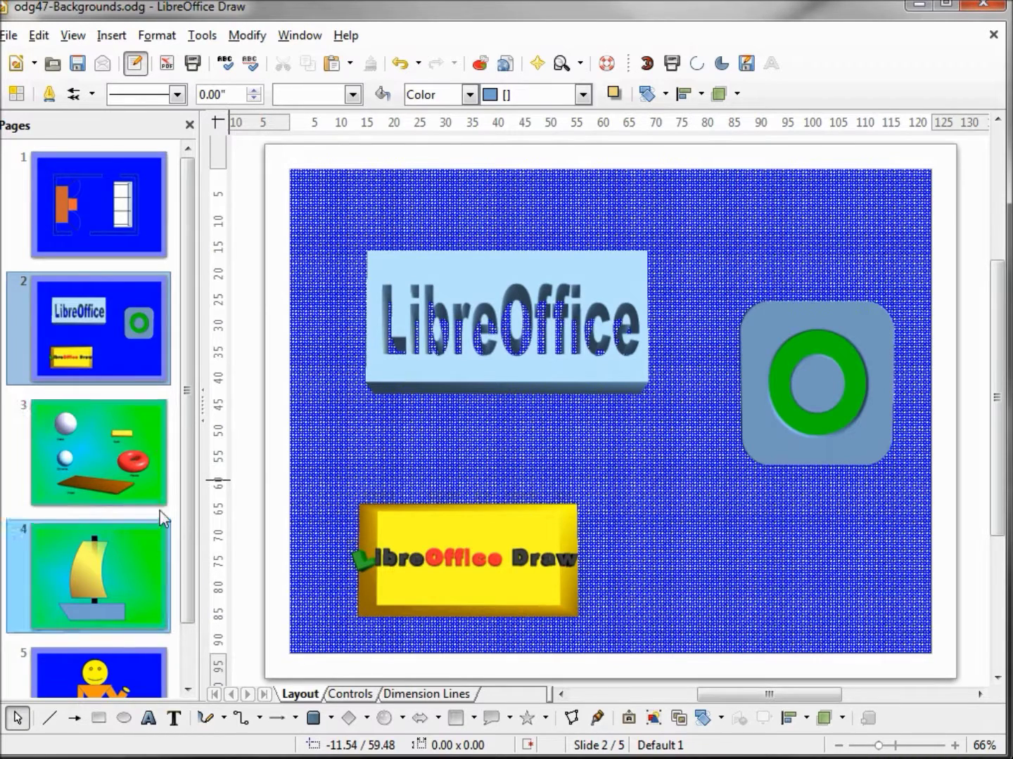
Step: Inspect the Default, Green Gradient and Default 1 masters in Master view, then go back to Normal view
{"action": "left_click", "coordinate": [74, 35]}
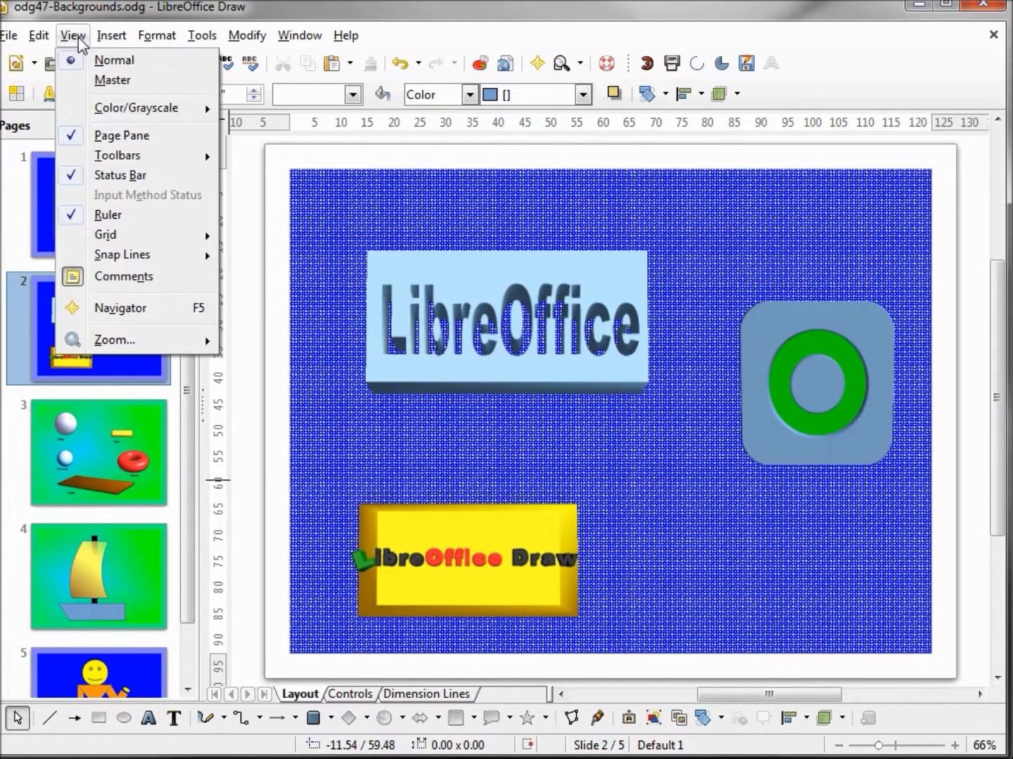
{"action": "left_click", "coordinate": [110, 81]}
{"action": "left_click", "coordinate": [128, 227]}
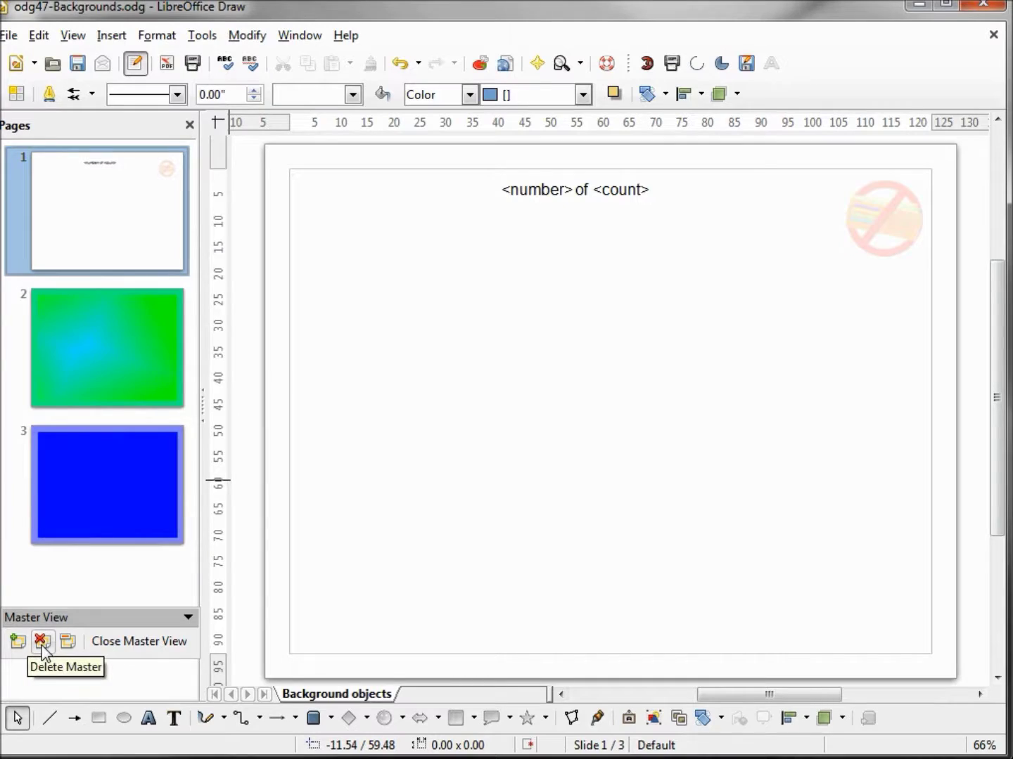
{"action": "left_click", "coordinate": [156, 336]}
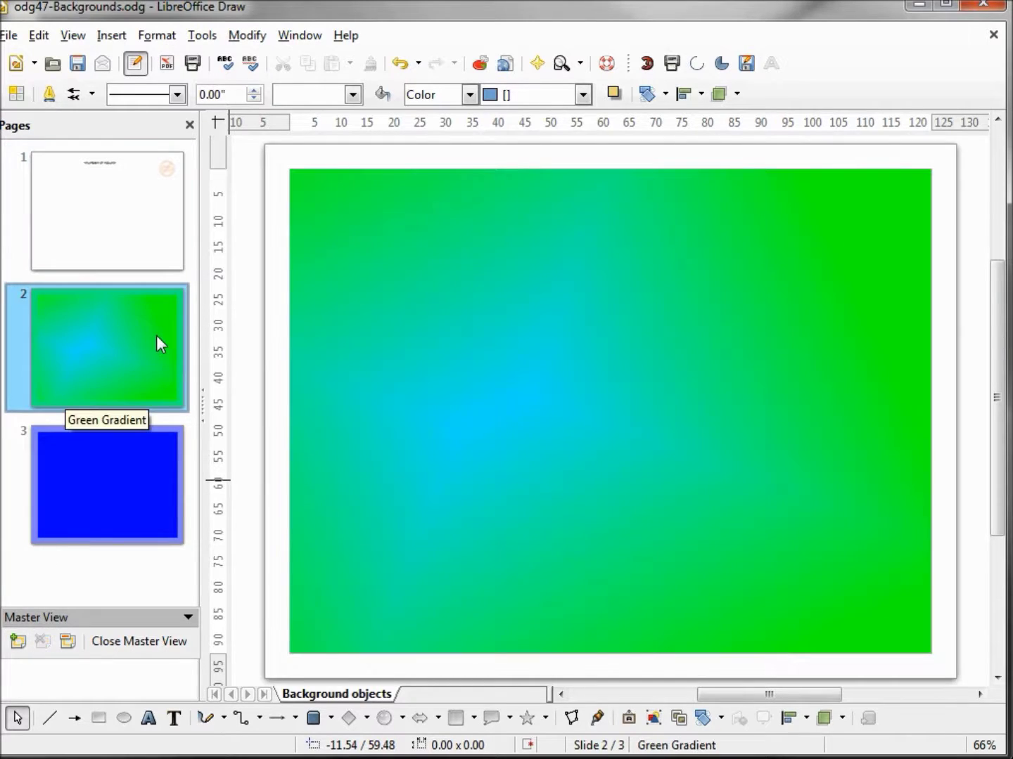
{"action": "left_click", "coordinate": [98, 458]}
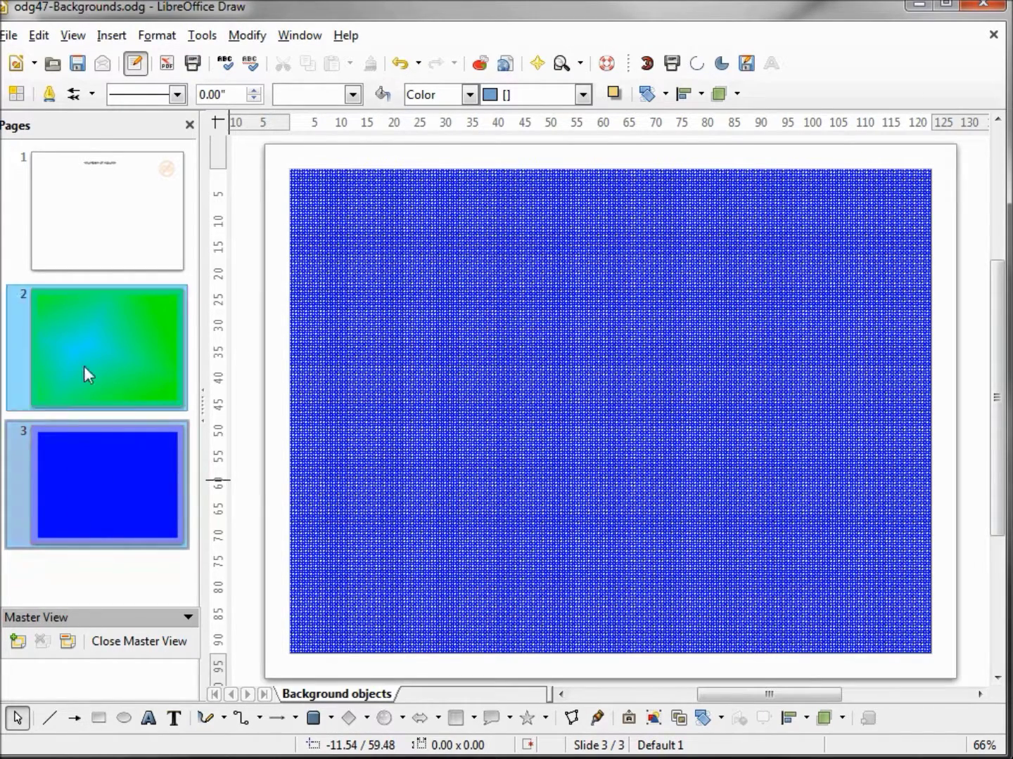
{"action": "left_click", "coordinate": [72, 35]}
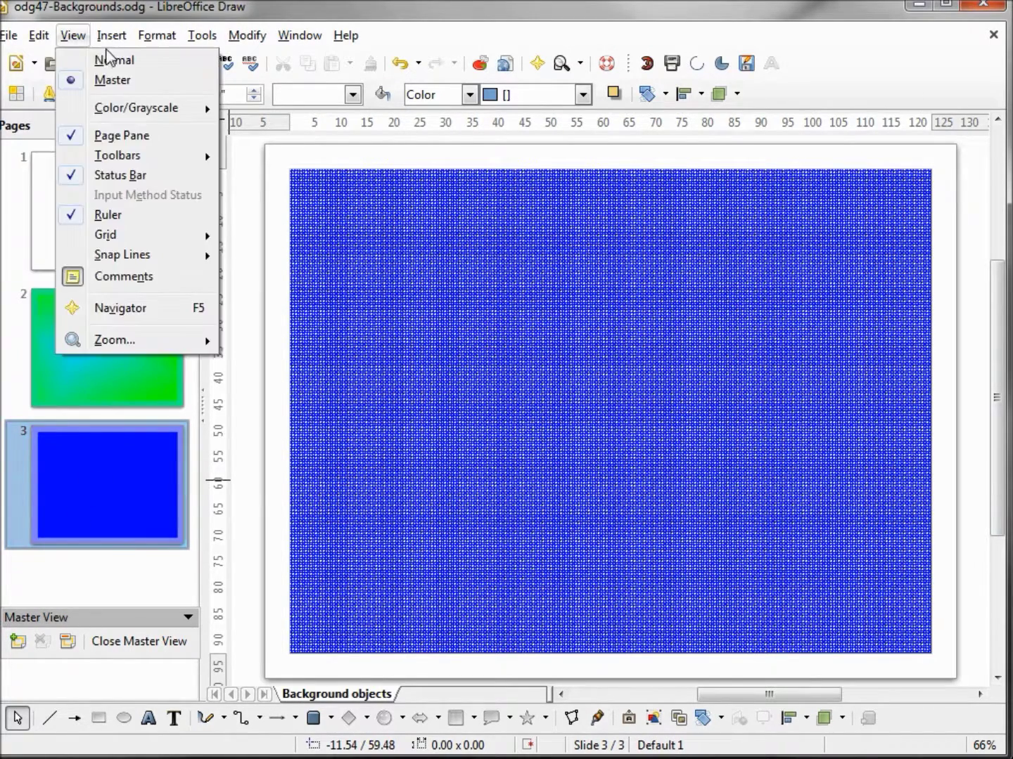
{"action": "left_click", "coordinate": [111, 60]}
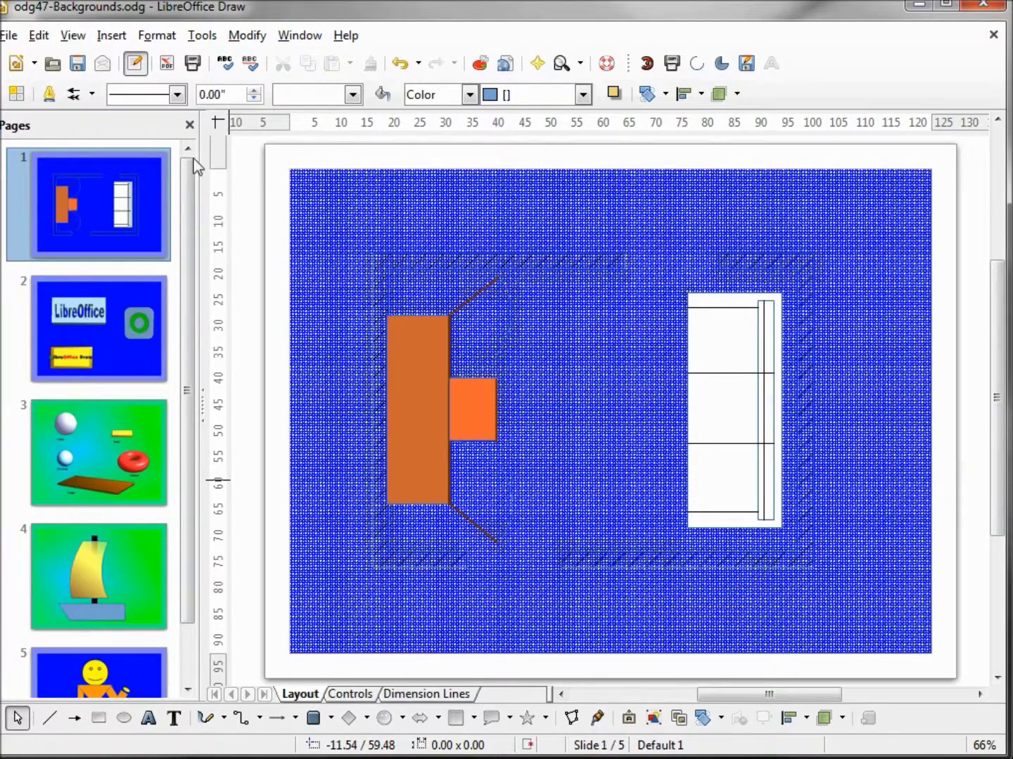
Step: Switch slide 1 to the Default master, ticking Exchange background page and Delete unused backgrounds
{"action": "right_click", "coordinate": [449, 197]}
{"action": "mouse_move", "coordinate": [493, 209]}
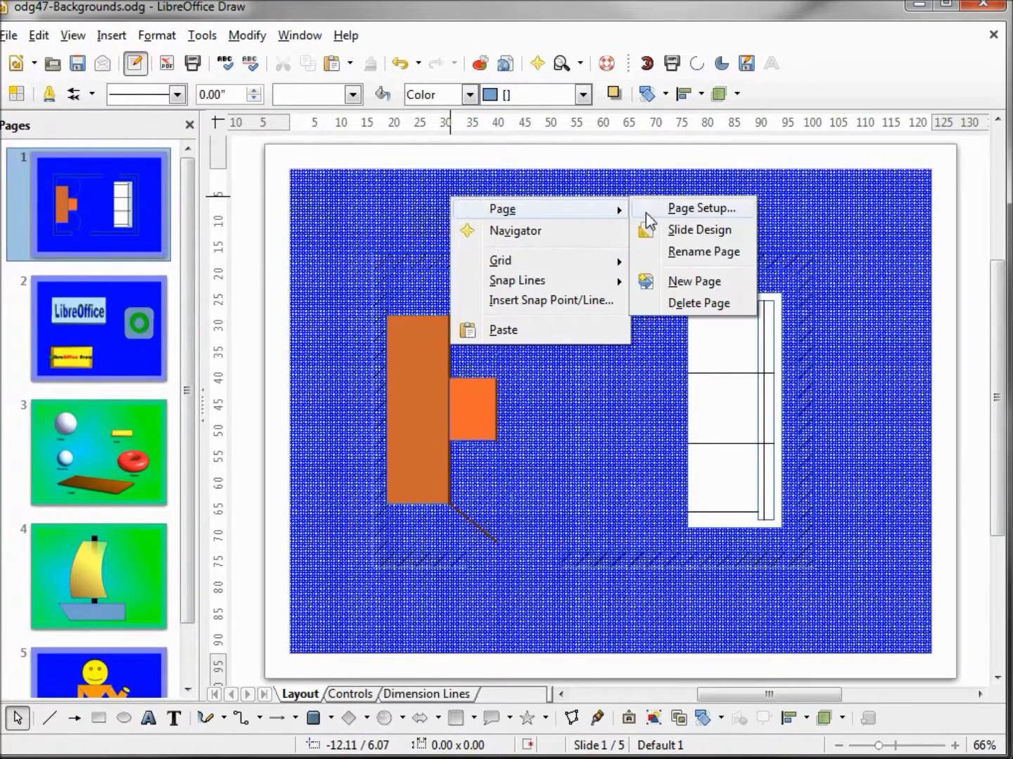
{"action": "left_click", "coordinate": [680, 232]}
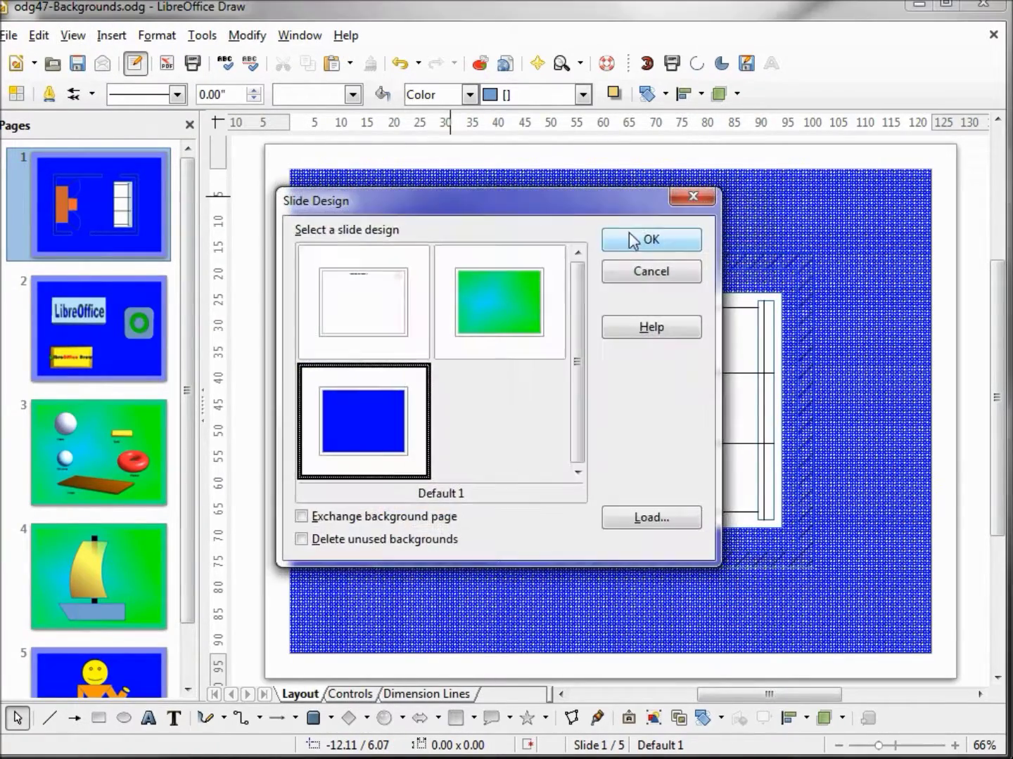
{"action": "left_click", "coordinate": [363, 291]}
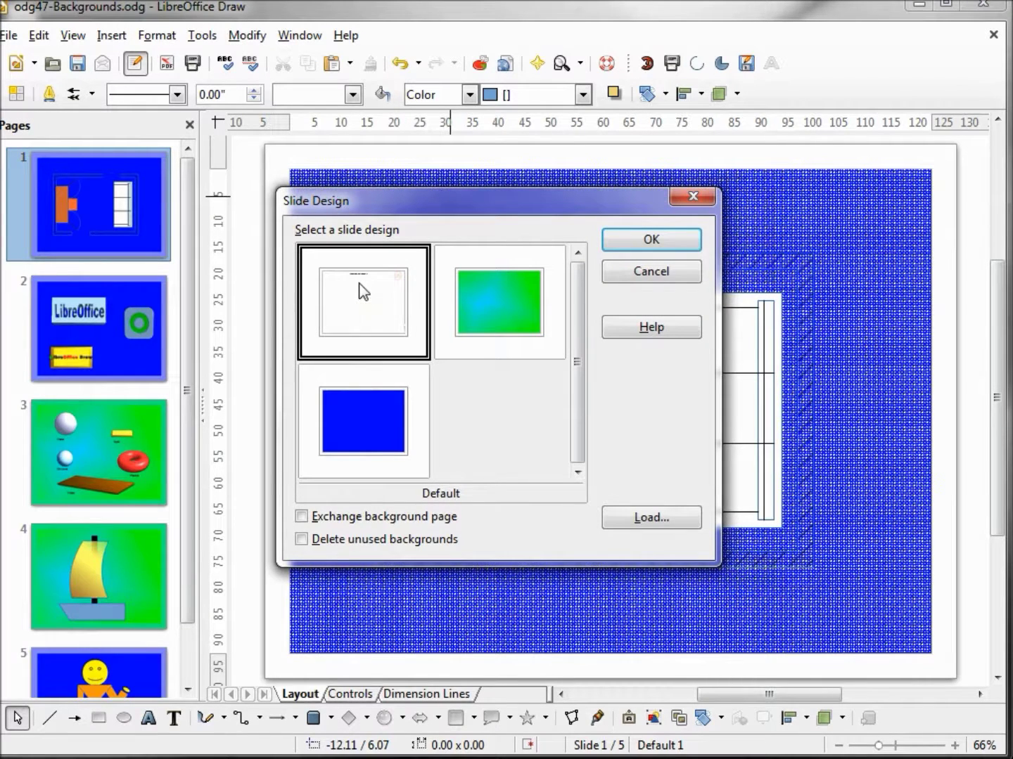
{"action": "left_click", "coordinate": [363, 422]}
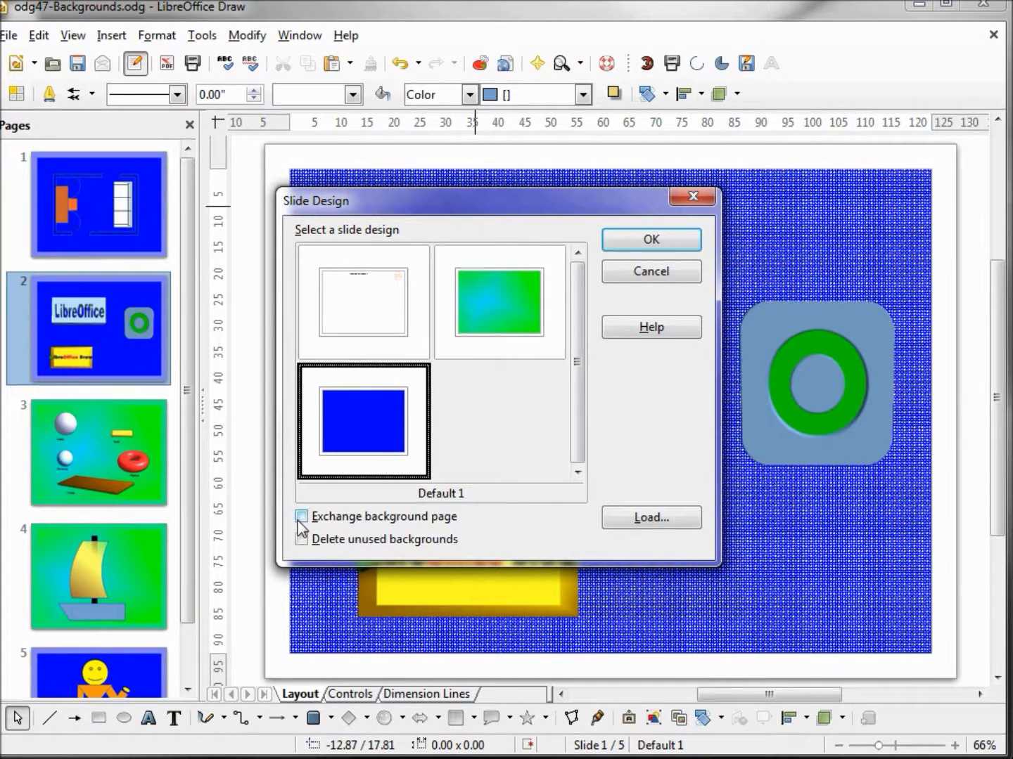
{"action": "left_click", "coordinate": [300, 516]}
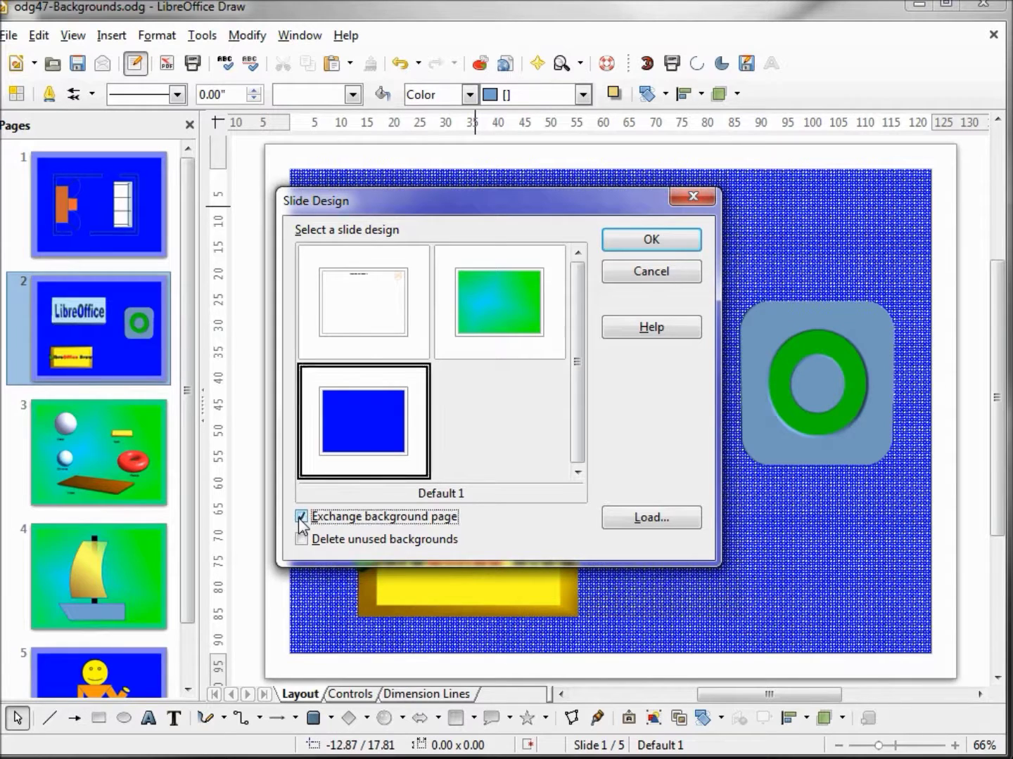
{"action": "left_click", "coordinate": [376, 316]}
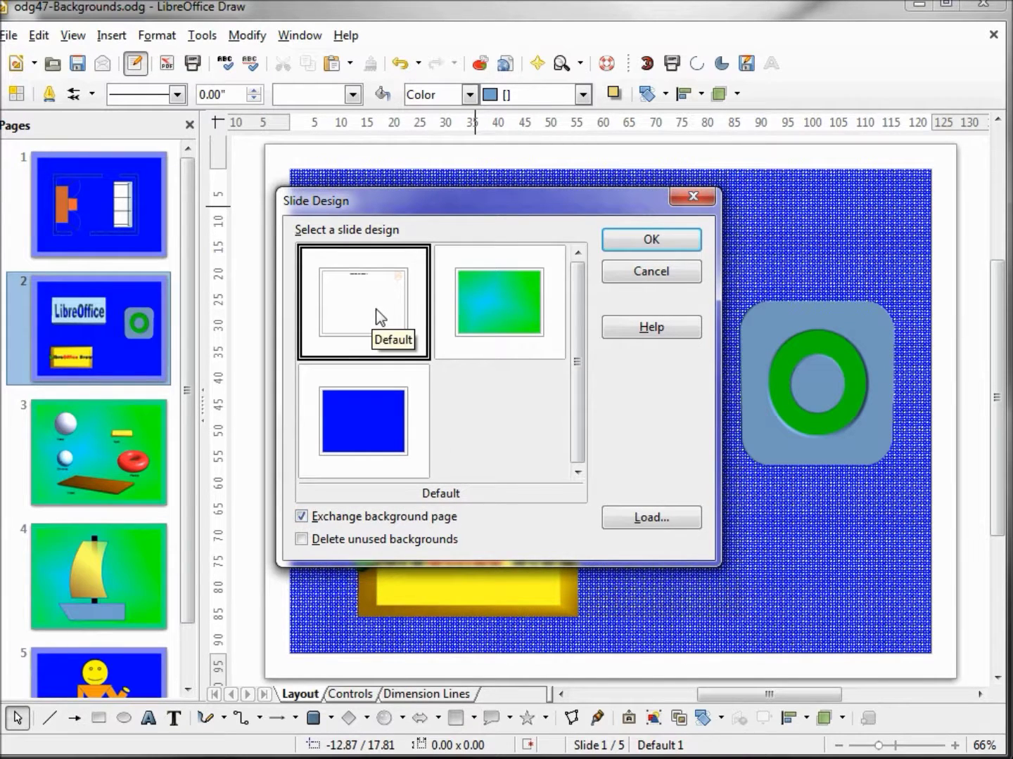
{"action": "left_click", "coordinate": [302, 539]}
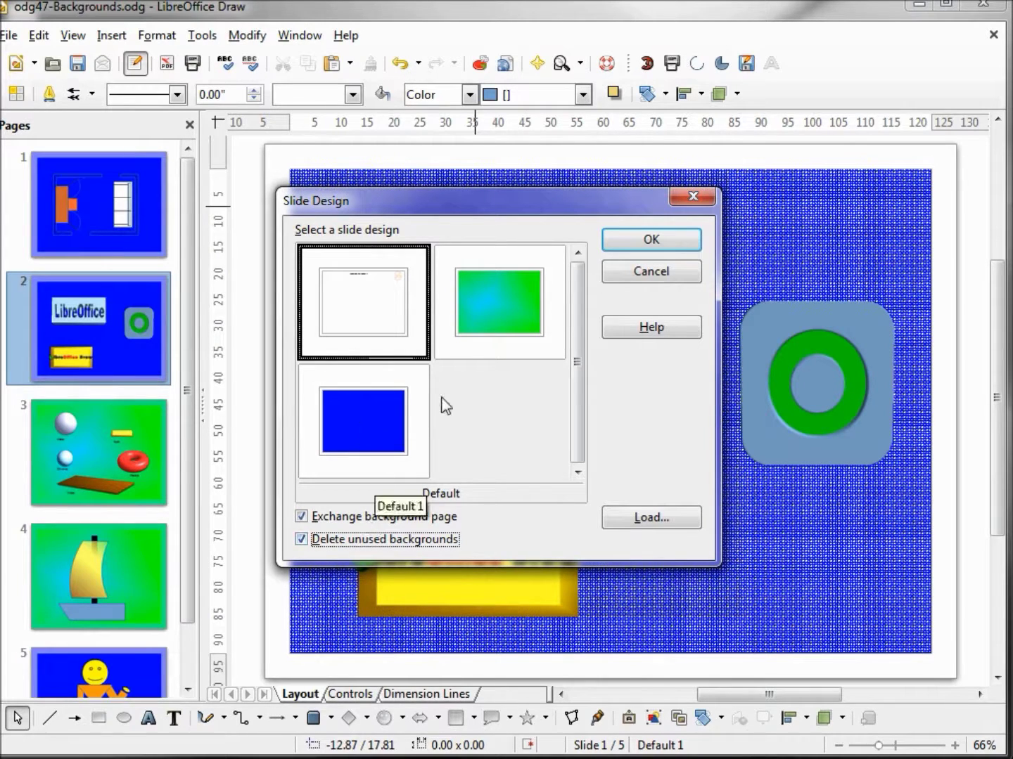
{"action": "left_click", "coordinate": [674, 240]}
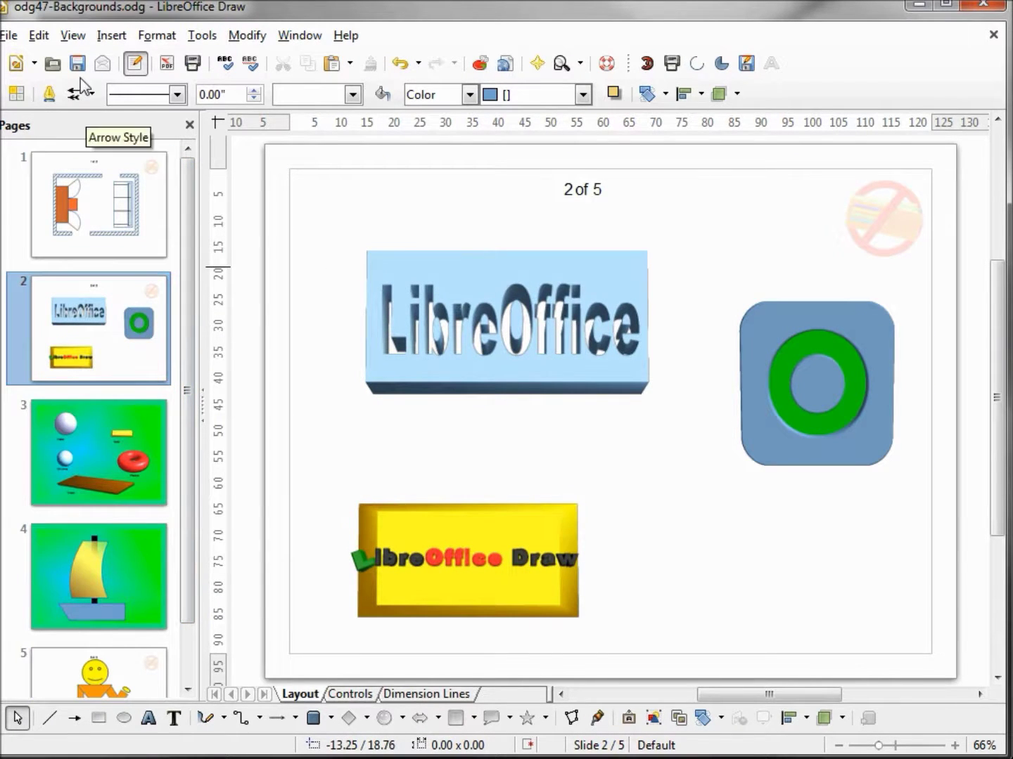
Step: In Master view, select the third master, Default 1, and delete it
{"action": "left_click", "coordinate": [72, 36]}
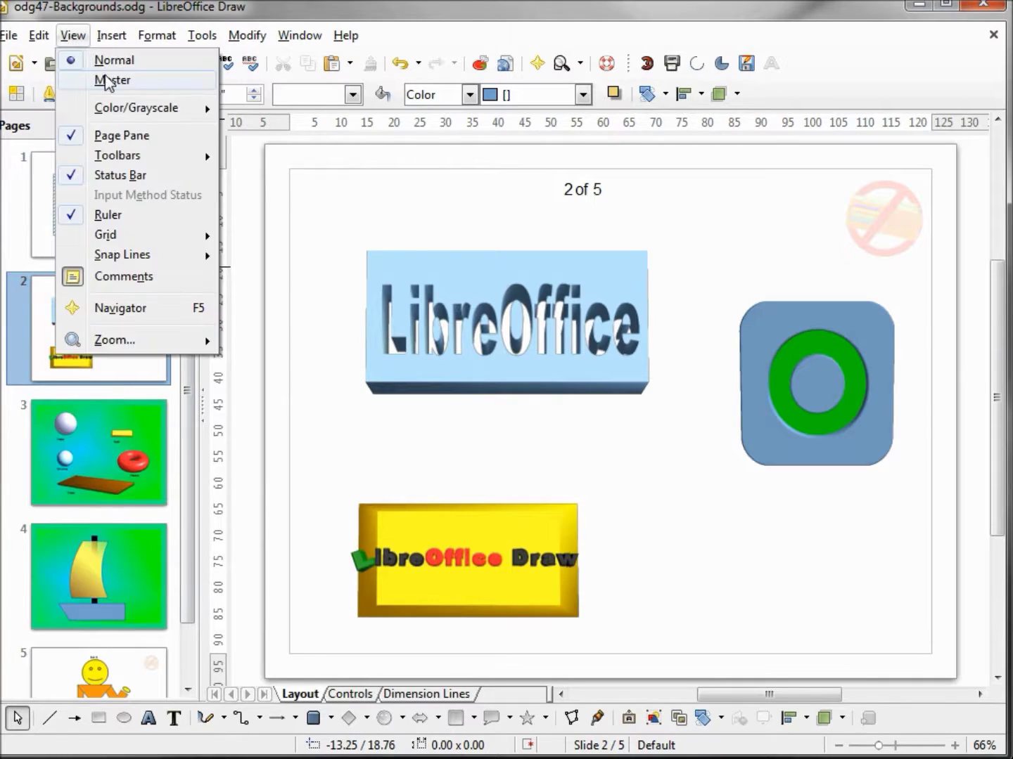
{"action": "left_click", "coordinate": [105, 79]}
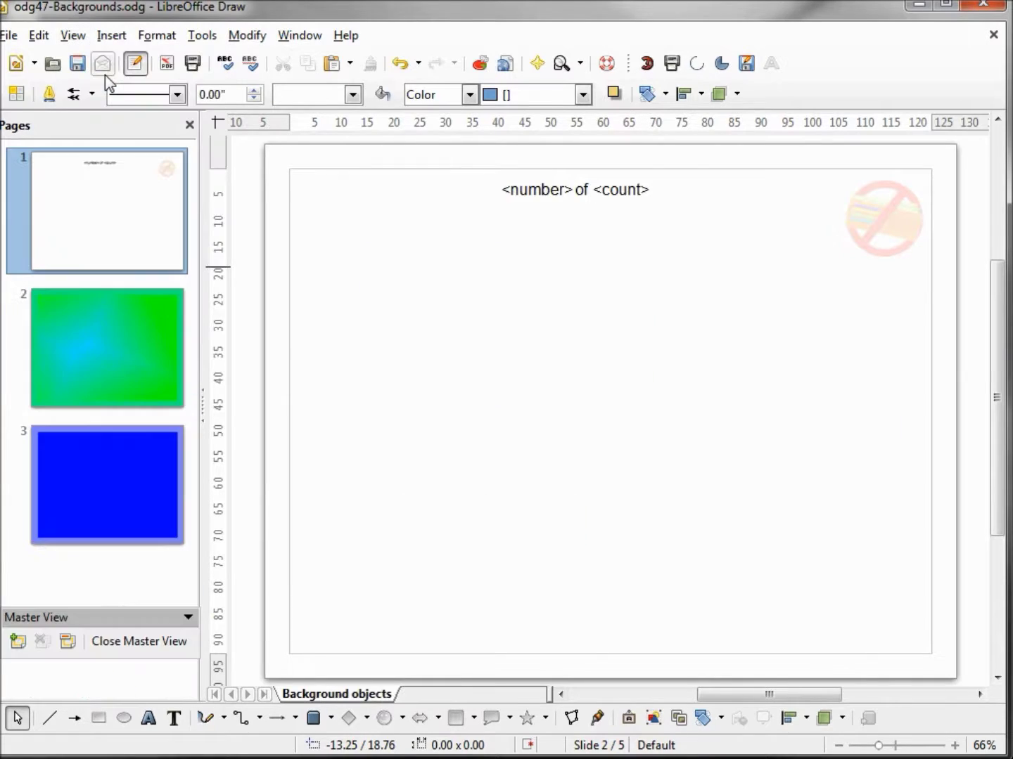
{"action": "left_click", "coordinate": [73, 476]}
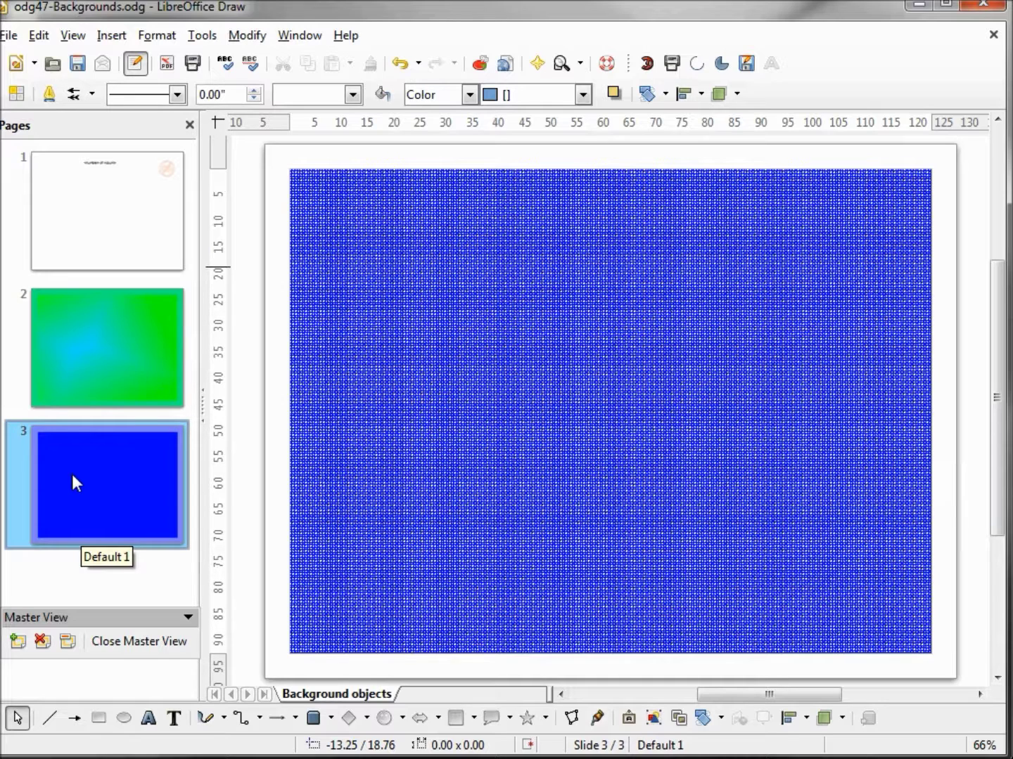
{"action": "left_click", "coordinate": [42, 644]}
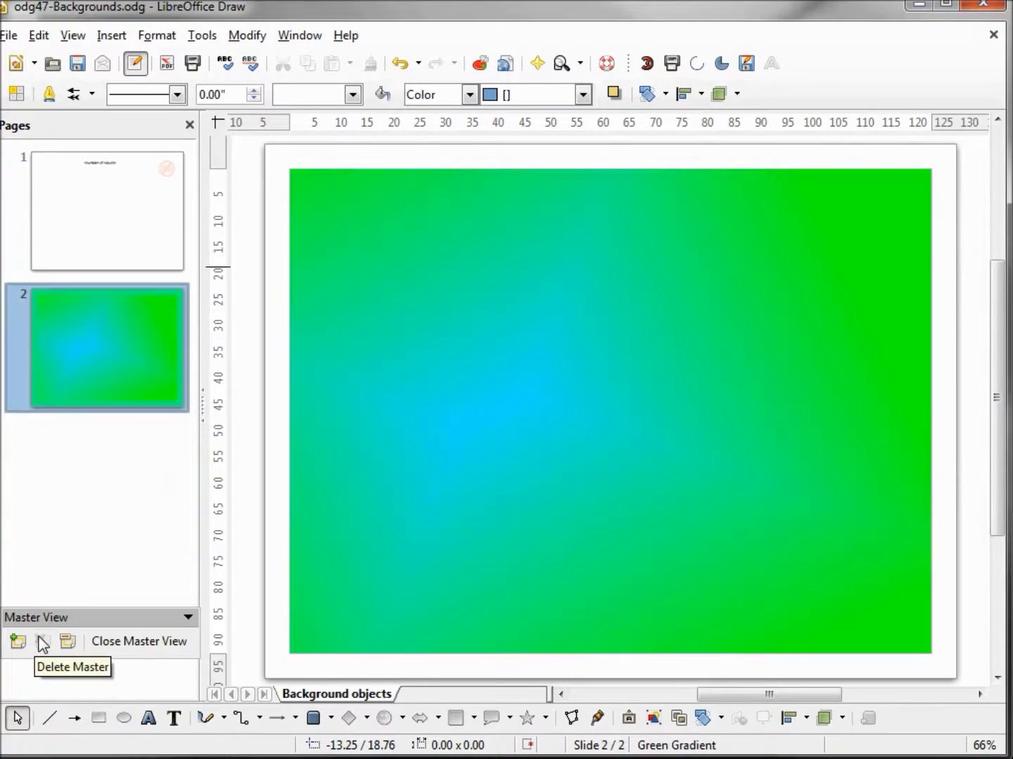